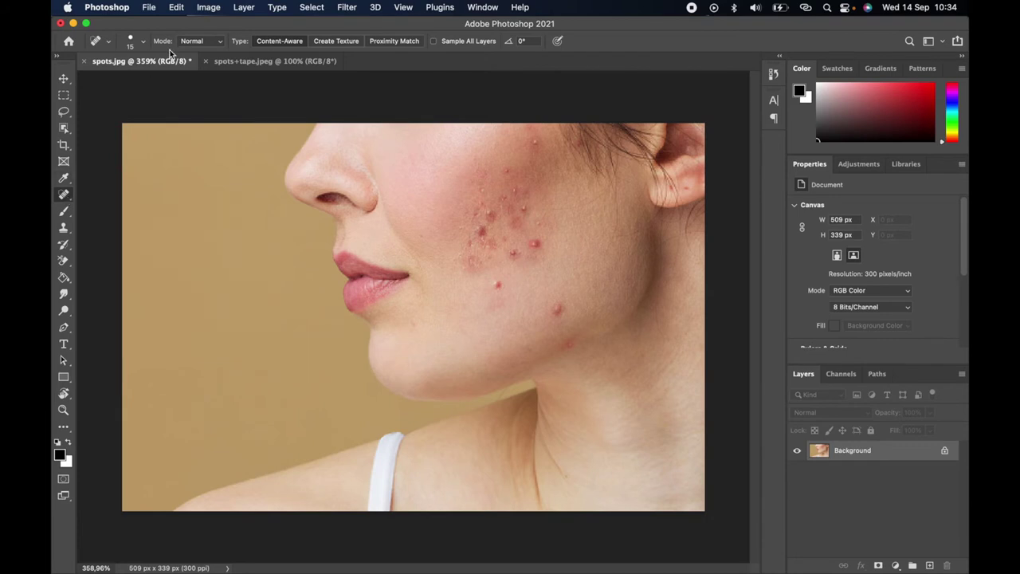
Step: Set the Spot Healing Brush to 18 px and remove the three most prominent isolated spots on the jaw and lower cheek
left_click(142, 40)
left_click(83, 77)
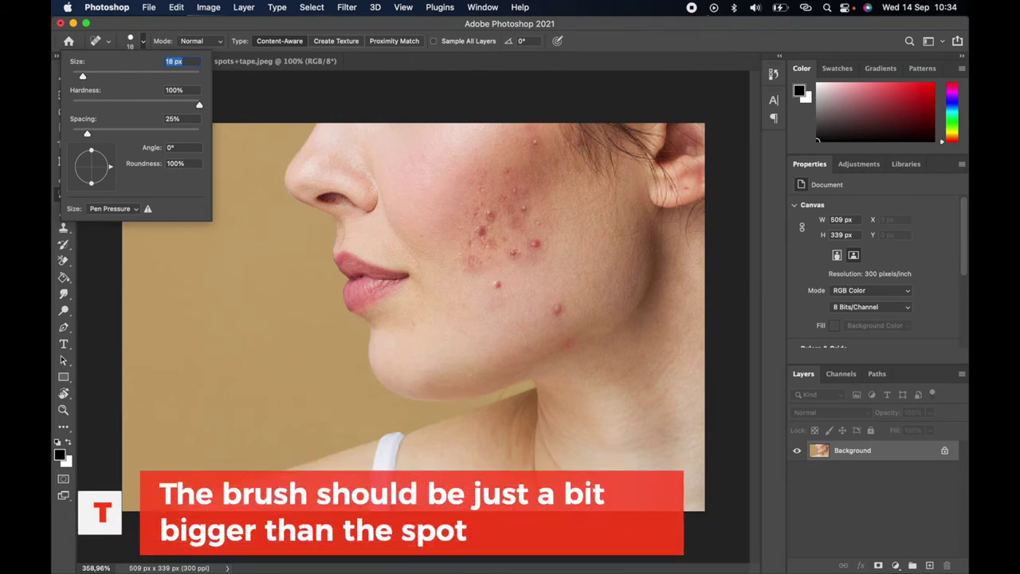
key("Return")
left_click(557, 311)
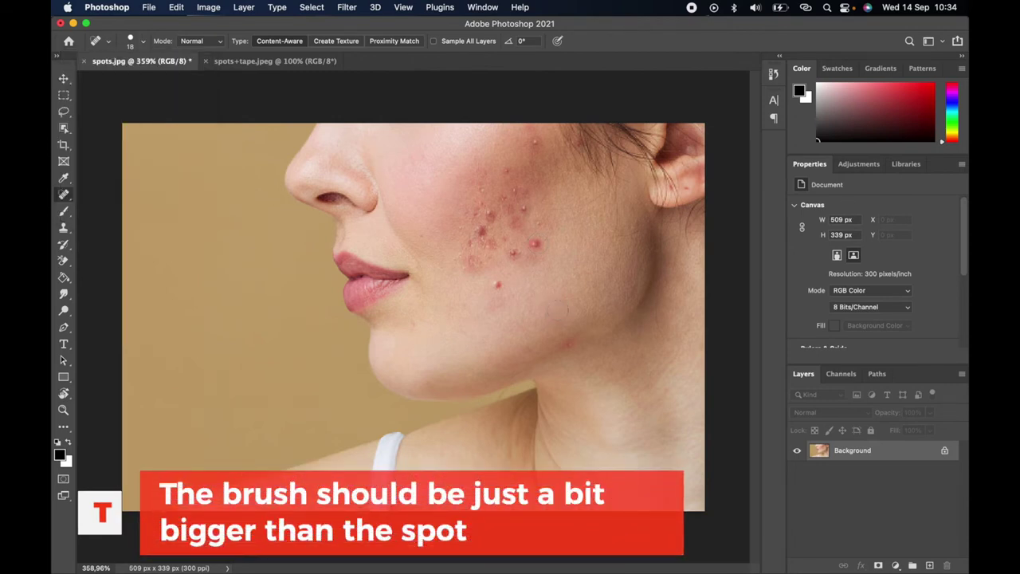
left_click(496, 284)
left_click(536, 244)
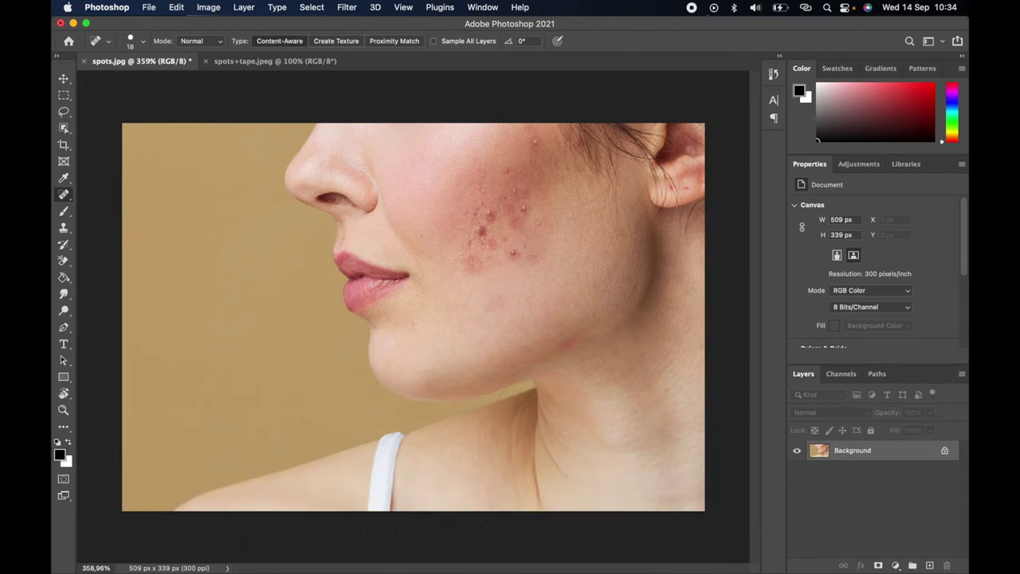
Step: Heal the small spot on the jawline and the individual pimples across the cheek
left_click(571, 346)
left_click(512, 252)
left_click(472, 264)
left_click(480, 232)
left_click(517, 193)
left_click(534, 140)
left_click(508, 169)
left_click(526, 210)
left_click(501, 197)
left_click(483, 189)
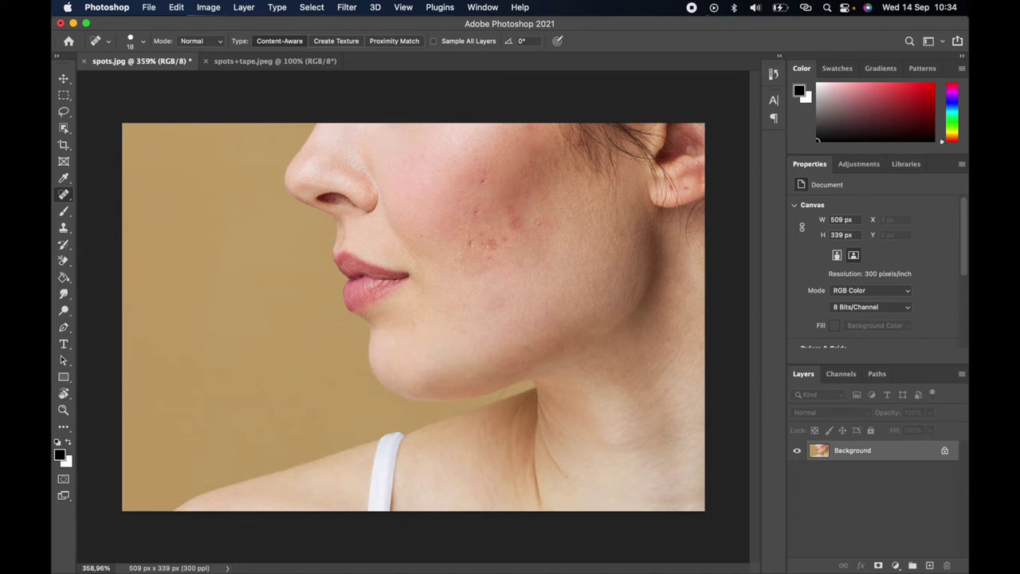
Step: Heal the leftover red marks in the middle of the cheek
left_click(486, 244)
left_click(498, 242)
left_click(507, 205)
left_click(515, 221)
left_click(542, 223)
left_click(507, 245)
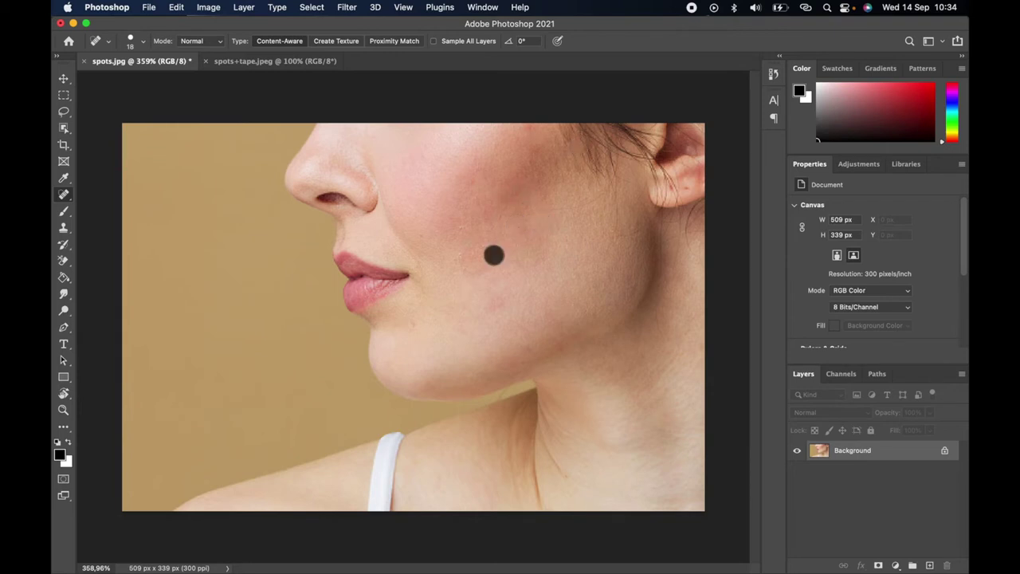
key("super+minus")
key("super+minus")
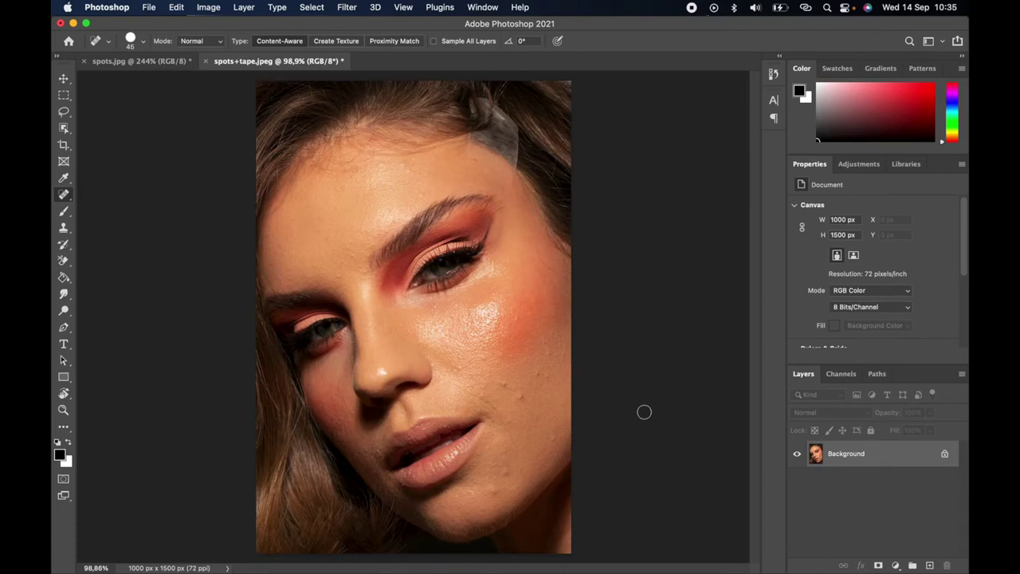
Step: In spots+tape.jpeg, heal the bumps on the cheek and chin with the Spot Healing Brush at 40 px
scroll(643, 412, "up", 5)
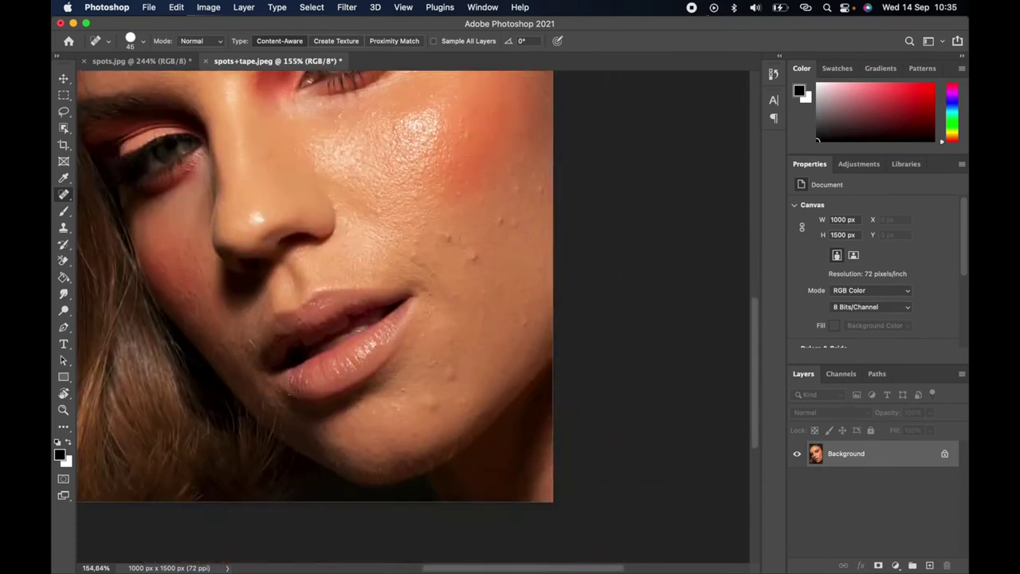
left_click(144, 42)
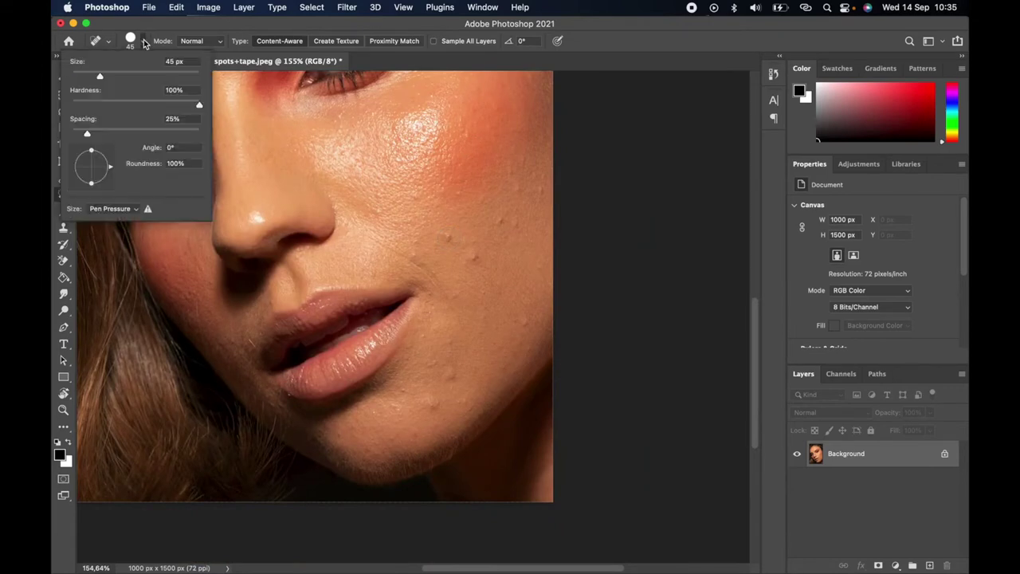
left_click_drag(101, 80, 97, 80)
key("Return")
left_click(445, 237)
left_click(501, 220)
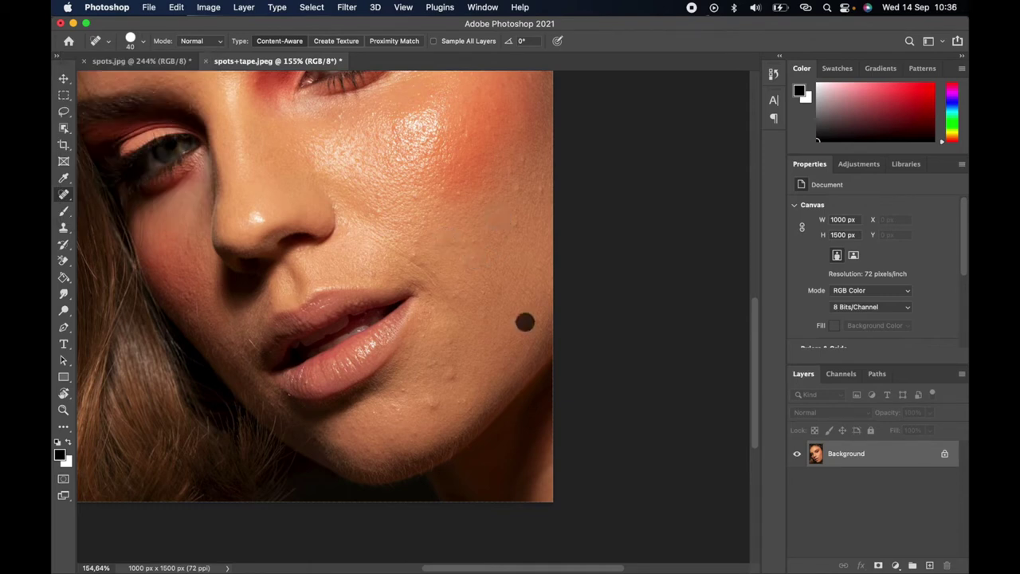
left_click(452, 375)
left_click(434, 405)
left_click(447, 345)
key("super+0")
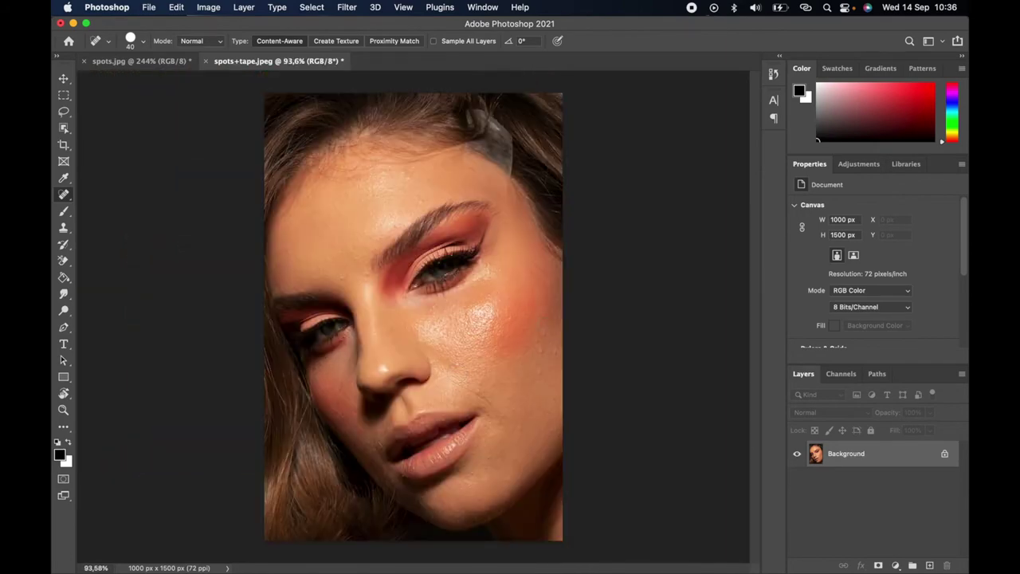
Step: Try removing the tape at the hairline with a 64 px Spot Healing Brush stroke and undo the stroke
scroll(497, 134, "up", 3, "alt")
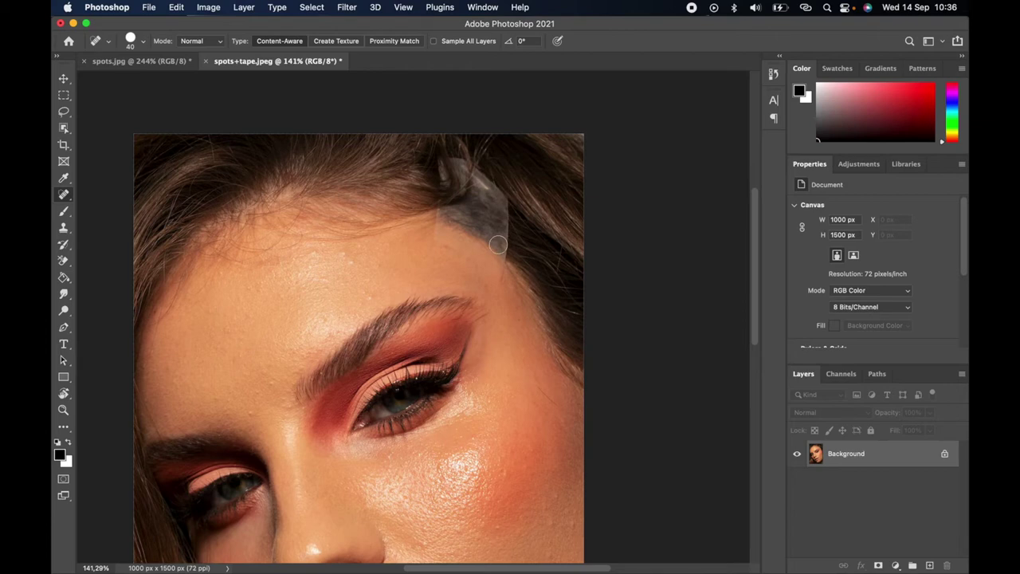
left_click(144, 44)
left_click_drag(97, 75, 112, 75)
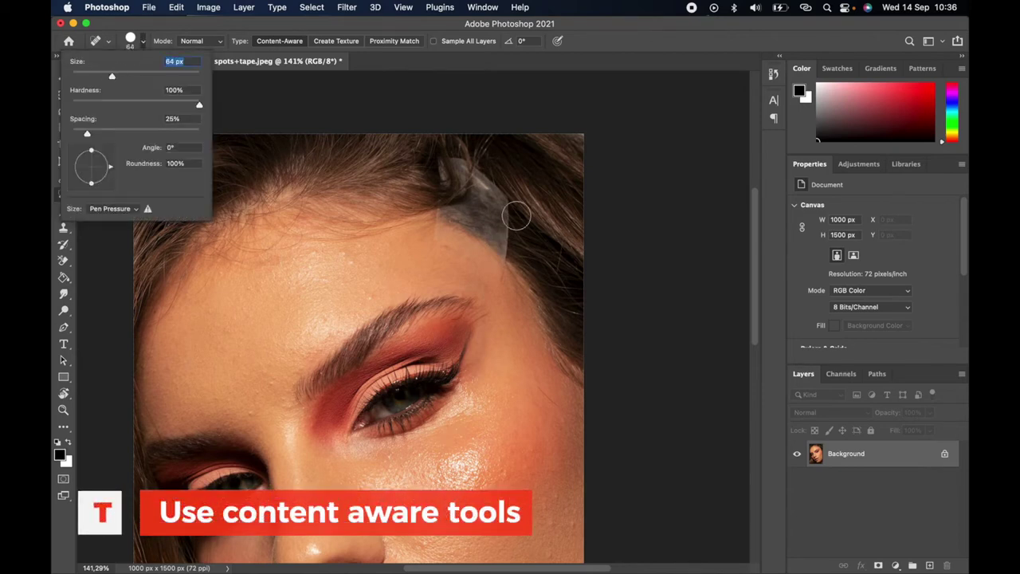
mouse_move(442, 163)
left_mouse_down()
mouse_move(483, 178)
mouse_move(505, 210)
mouse_move(499, 275)
mouse_move(458, 243)
mouse_move(439, 193)
mouse_move(470, 194)
mouse_move(462, 205)
mouse_move(484, 228)
mouse_move(453, 223)
mouse_move(494, 244)
left_mouse_up()
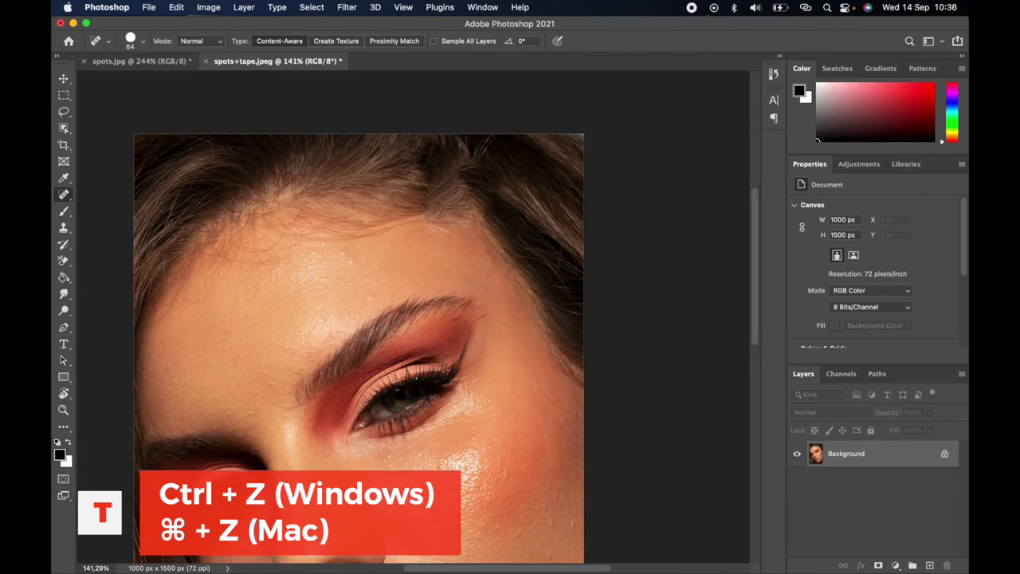
key("super+z")
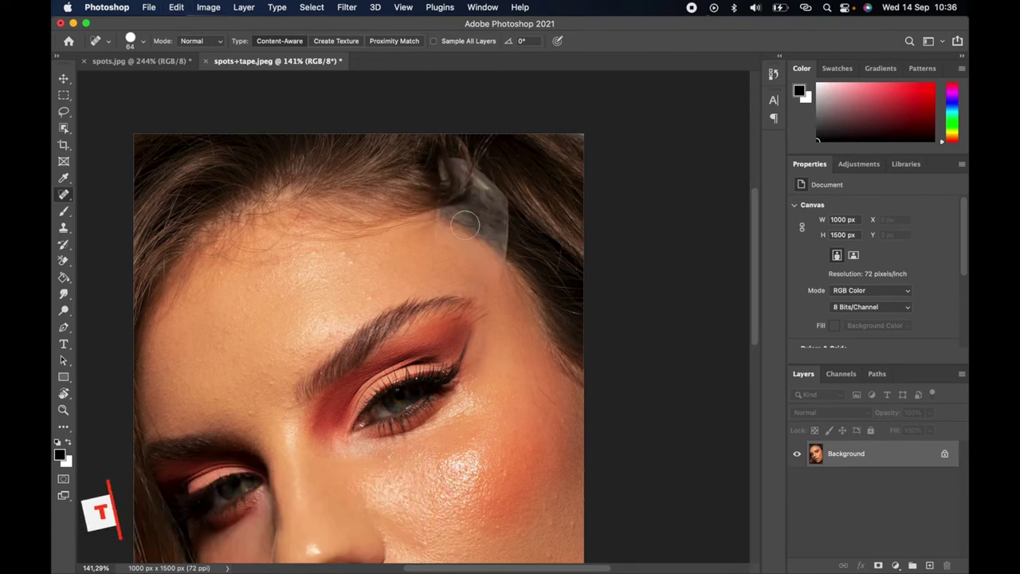
Step: Select the tape area at the hairline with the Polygonal Lasso tool
left_click(64, 114)
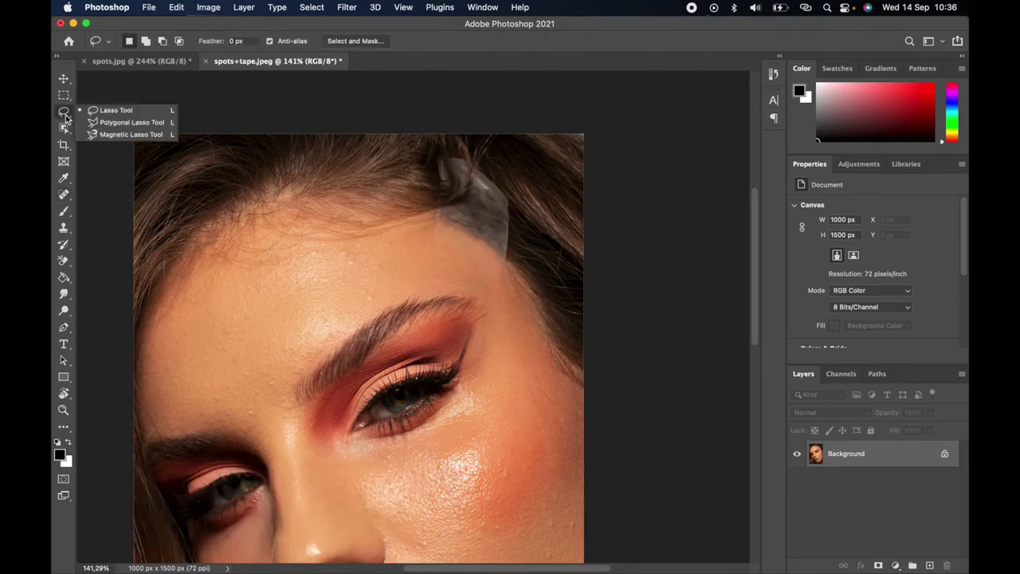
left_click(107, 123)
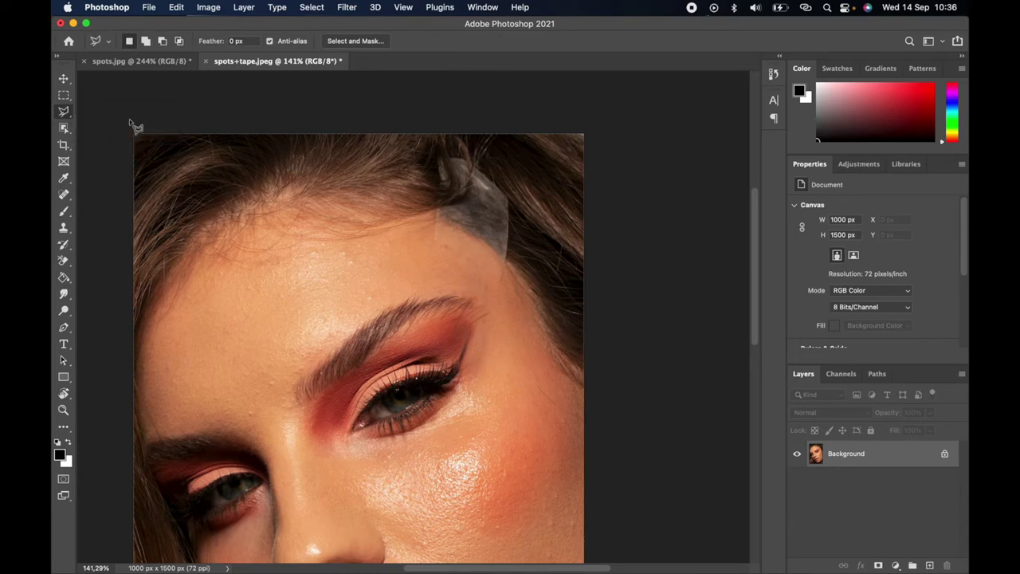
left_click(431, 152)
left_click(464, 152)
left_click(511, 195)
left_click(506, 289)
left_click(429, 239)
left_click(436, 163)
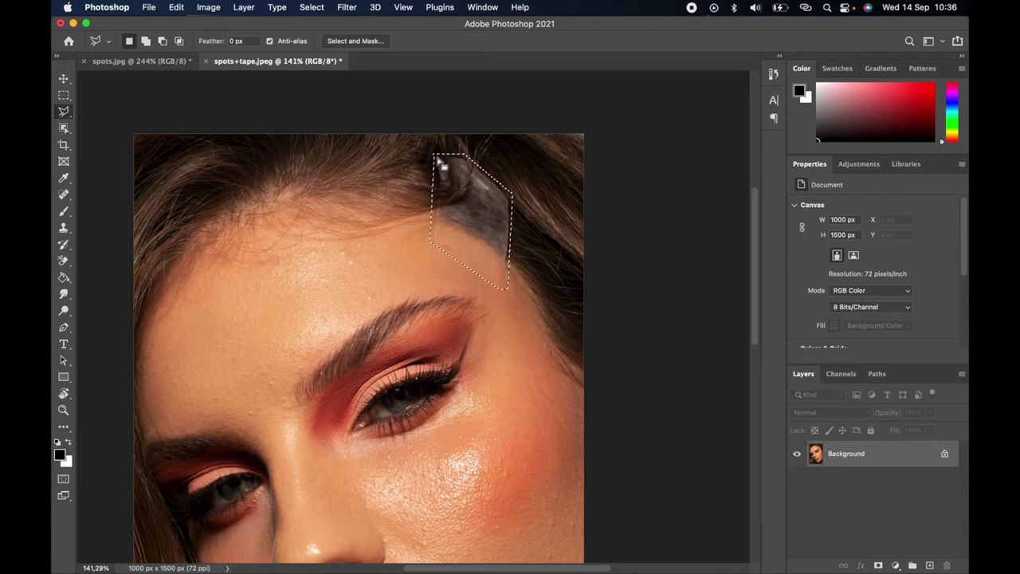
Step: Try filling the selected tape area with Content-Aware contents at 100% opacity, and undo back to the active selection
right_click(481, 222)
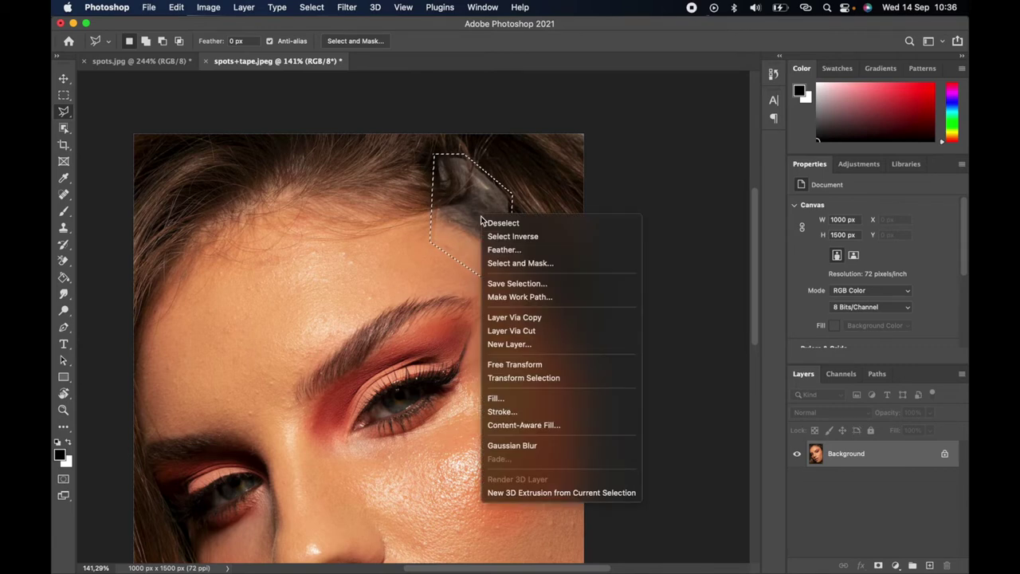
left_click(516, 400)
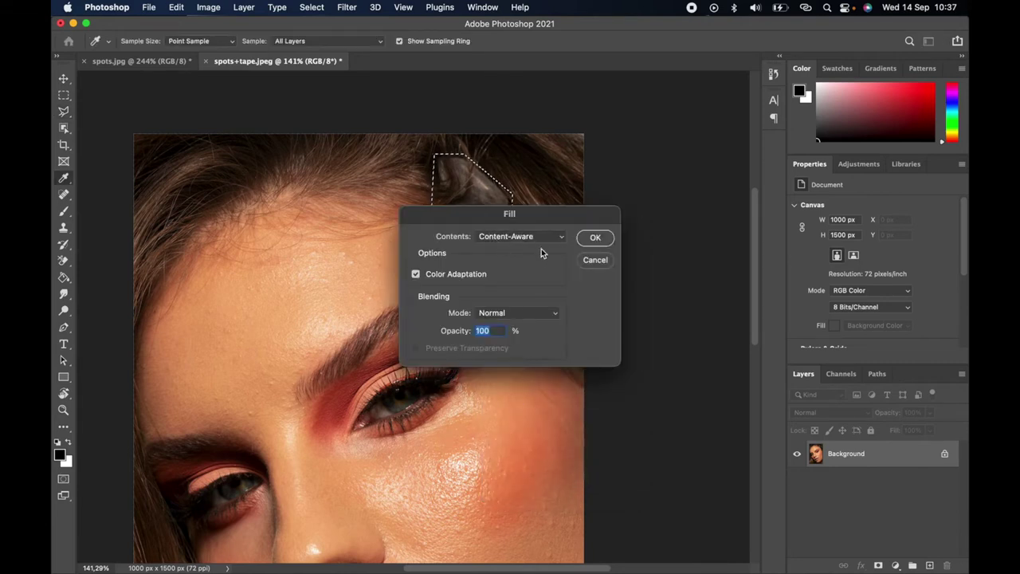
left_click(597, 240)
key("super+d")
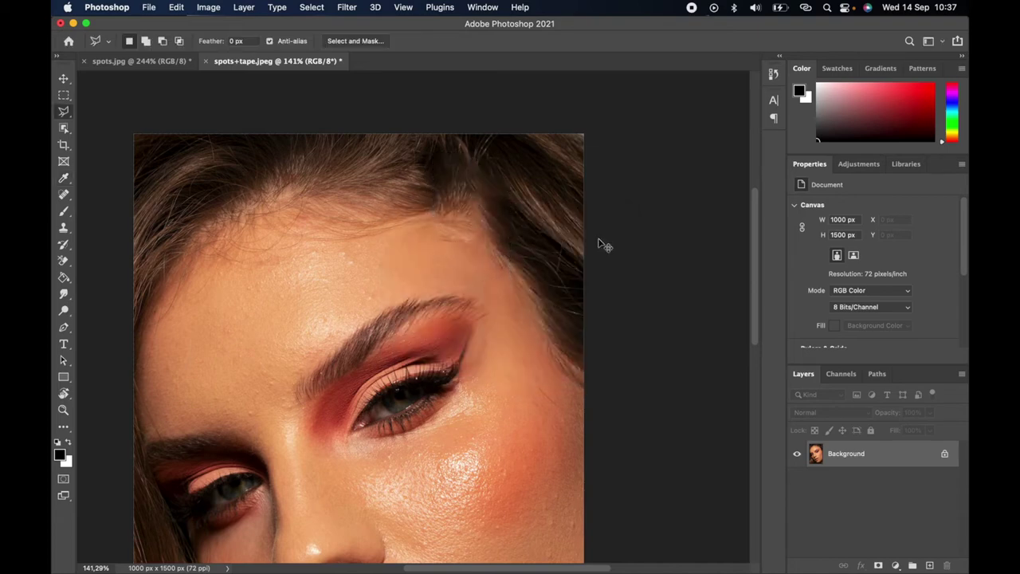
key("super+minus")
scroll(602, 245, "down", 2)
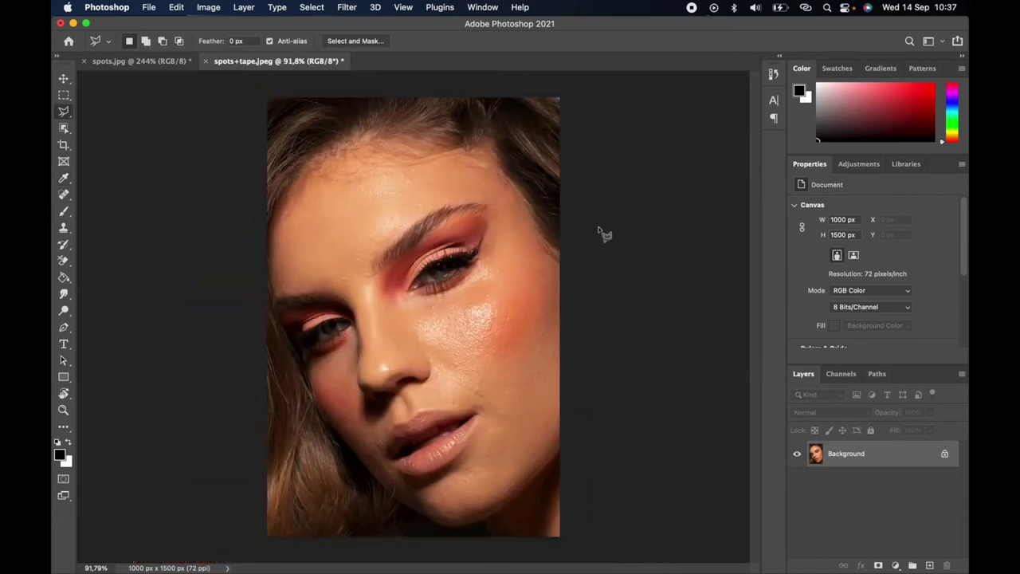
scroll(575, 107, "up", 2)
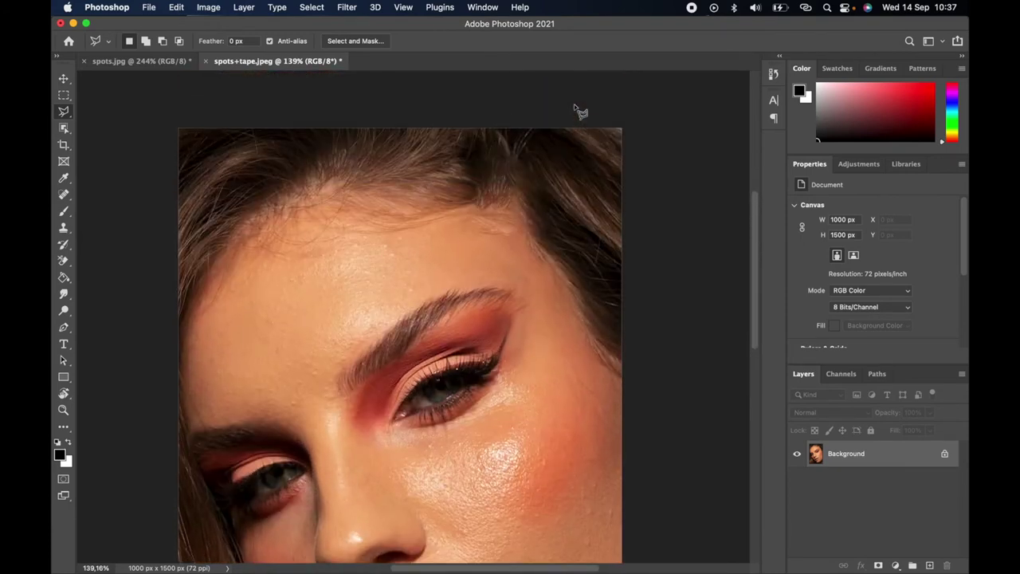
key("super+z")
key("super+z")
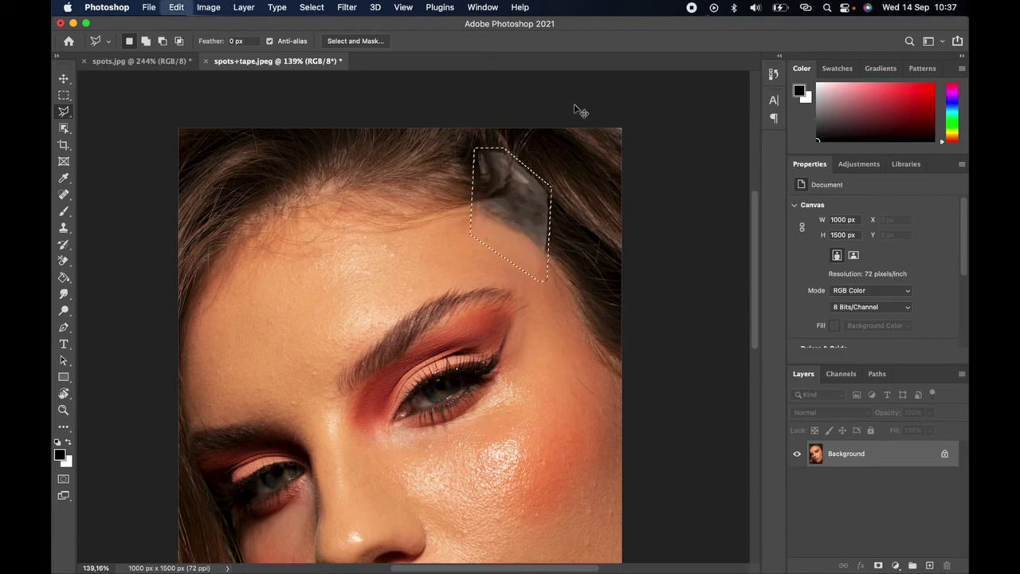
Step: Apply Content-Aware Fill to the tape selection on a new layer, excluding both eyes and eyebrows from the sampling area, and deselect
right_click(528, 209)
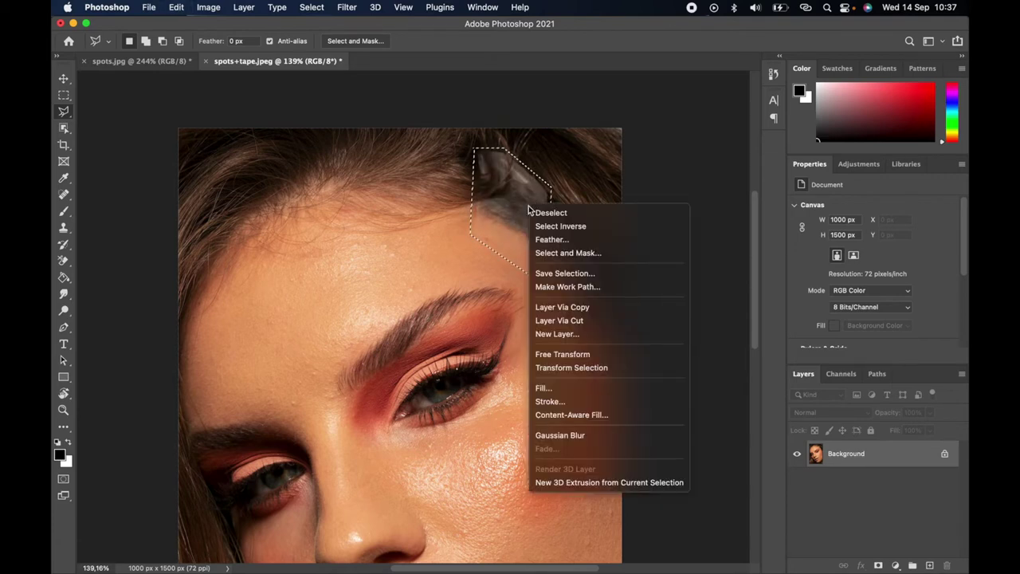
left_click(562, 413)
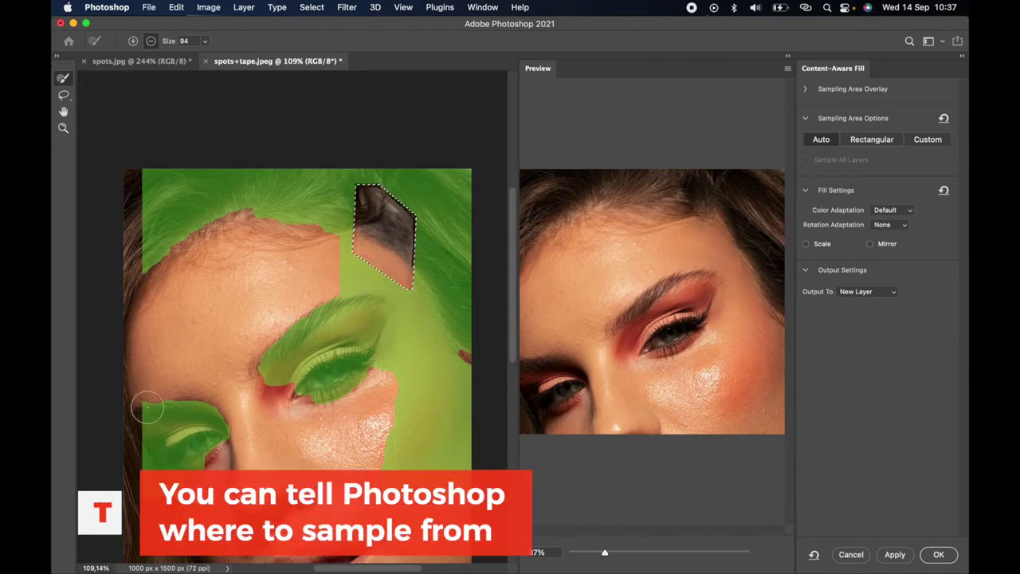
mouse_move(149, 409)
left_mouse_down()
mouse_move(217, 420)
mouse_move(223, 432)
mouse_move(149, 497)
mouse_move(169, 488)
mouse_move(122, 470)
mouse_move(202, 432)
mouse_move(136, 438)
left_mouse_up()
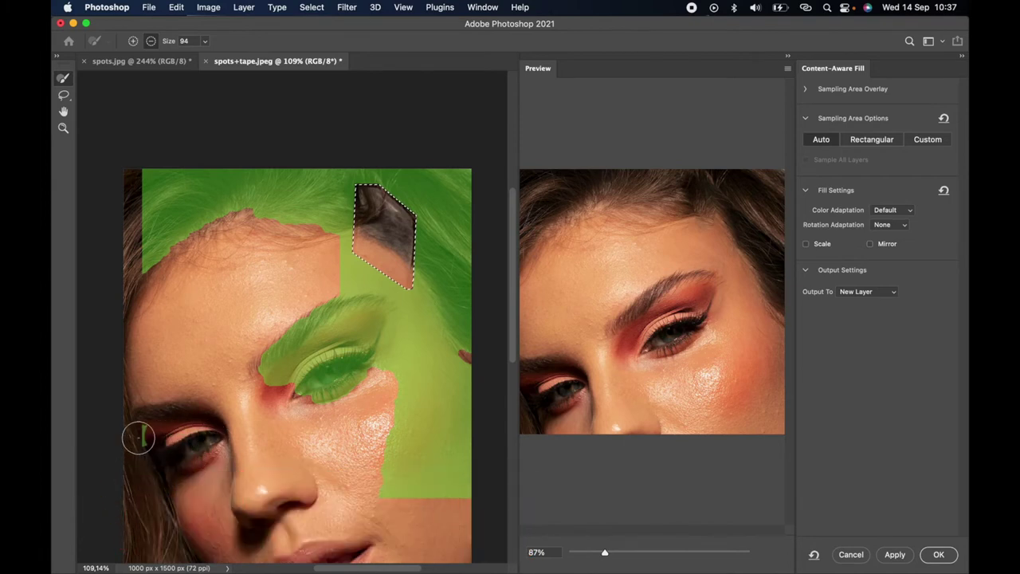
mouse_move(267, 368)
left_mouse_down()
mouse_move(359, 370)
mouse_move(313, 379)
mouse_move(308, 334)
mouse_move(285, 348)
mouse_move(354, 359)
mouse_move(279, 362)
mouse_move(319, 363)
mouse_move(321, 311)
left_mouse_up()
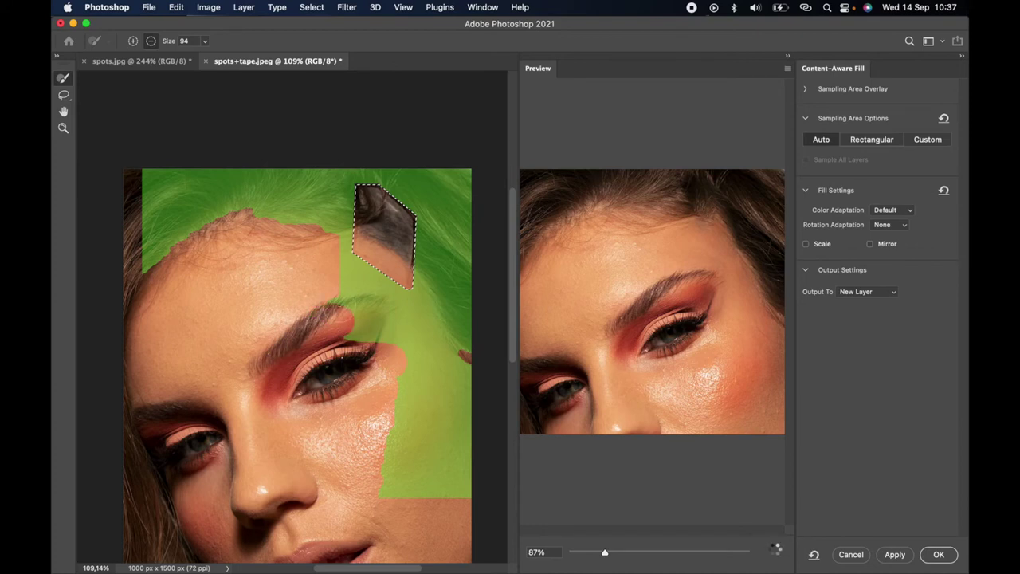
mouse_move(389, 311)
left_mouse_down()
mouse_move(337, 332)
mouse_move(369, 336)
left_mouse_up()
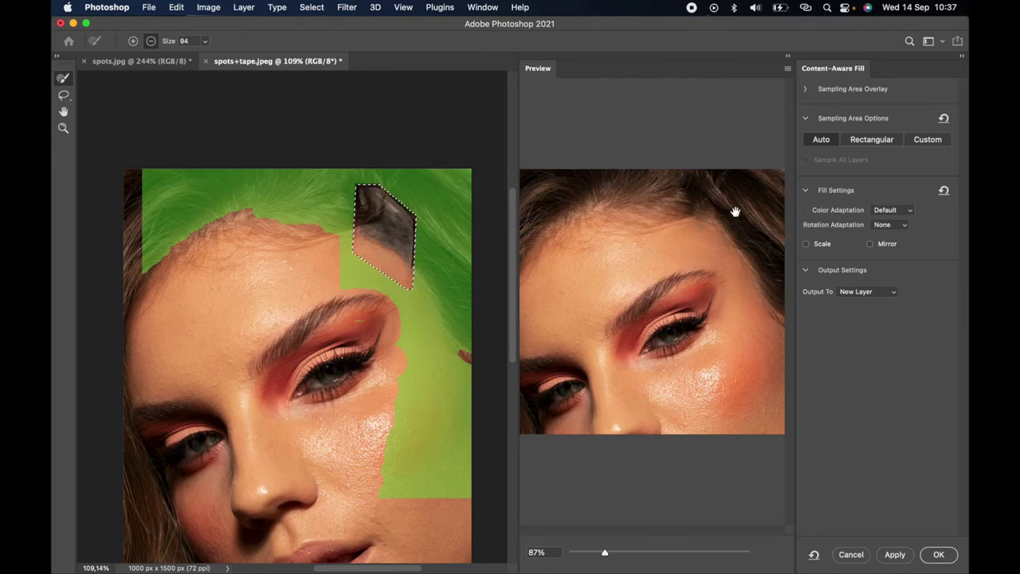
left_click(939, 555)
key("super+d")
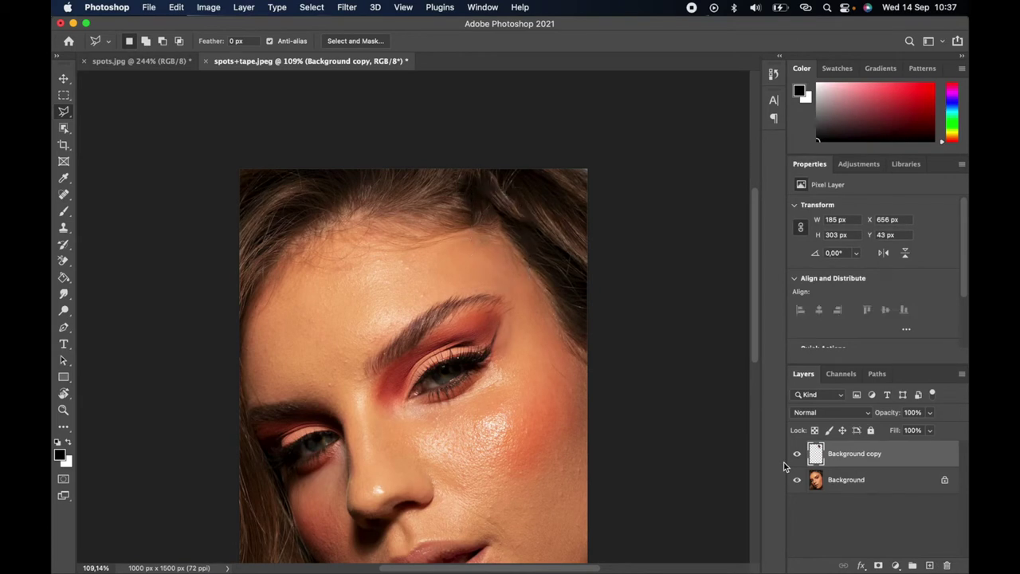
scroll(551, 431, "down", 2)
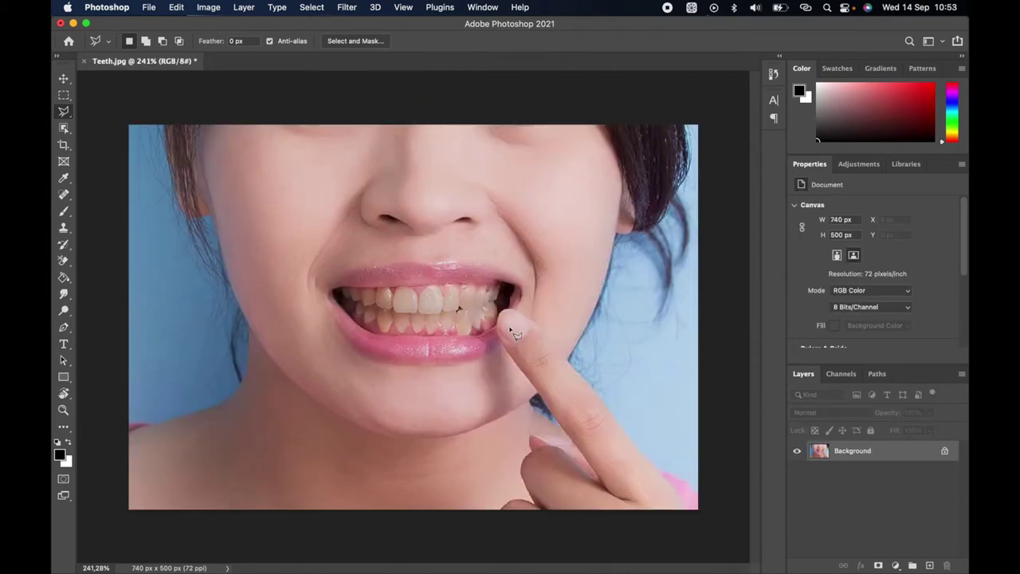
Step: Add a Hue/Saturation adjustment layer above the teeth photo
left_click(894, 564)
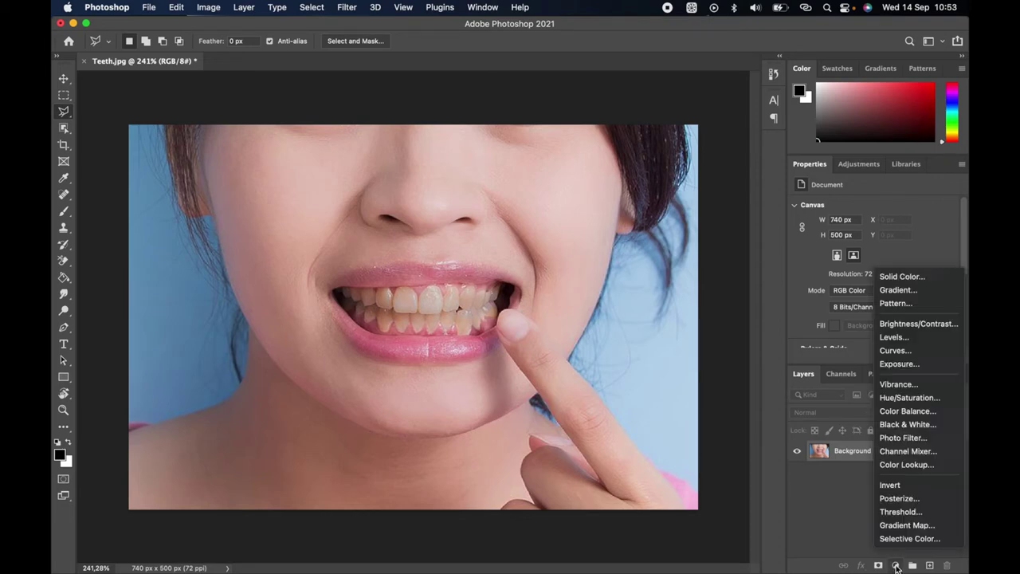
left_click(923, 397)
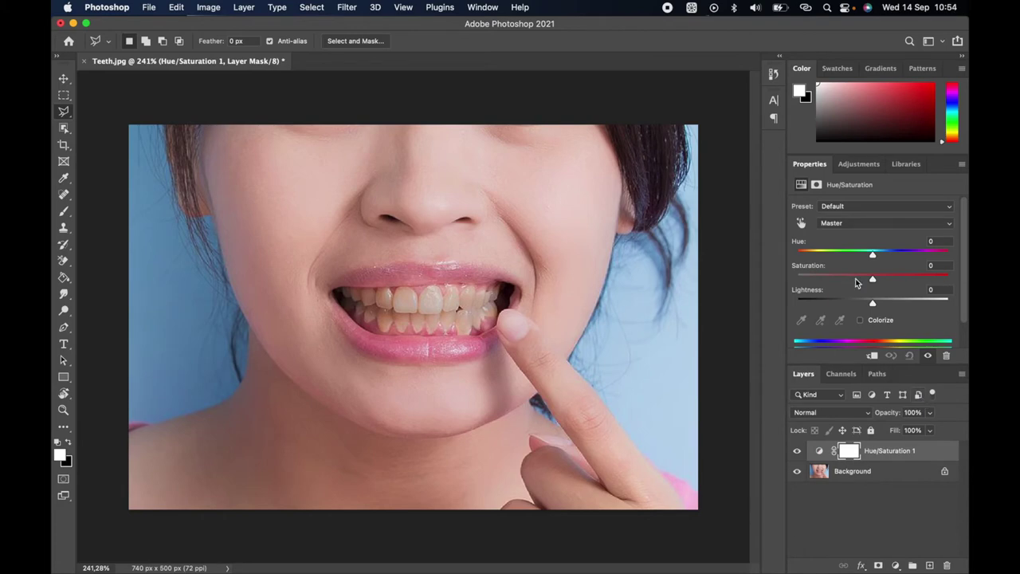
Step: Try out the Master hue and lightness adjustments on the whole photo and return them to neutral
left_click_drag(872, 257, 873, 289)
left_click(913, 305)
left_click_drag(901, 305, 873, 305)
Step: Switch the Hue/Saturation adjustment to the Yellows color range
left_click(935, 228)
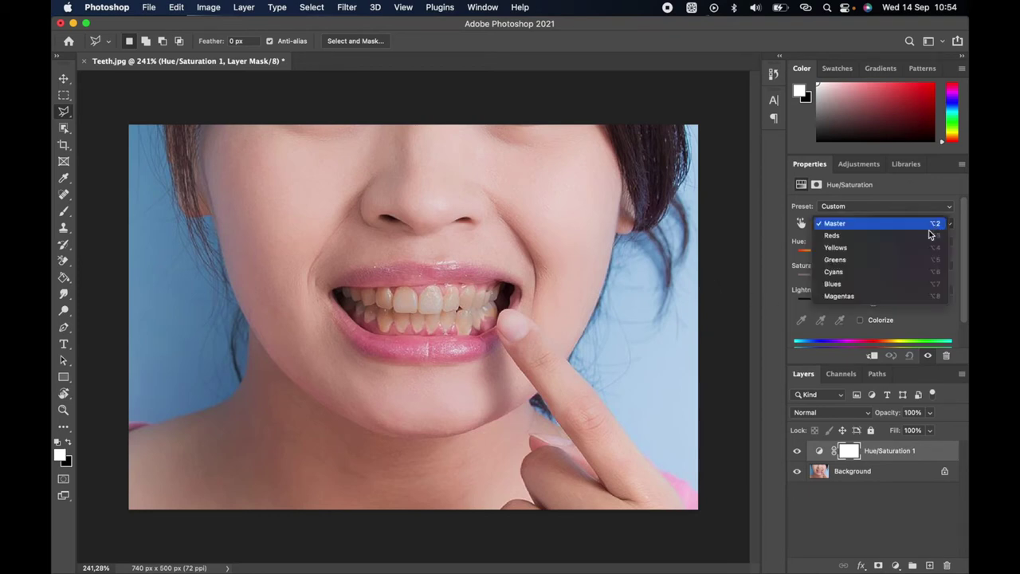
left_click(907, 252)
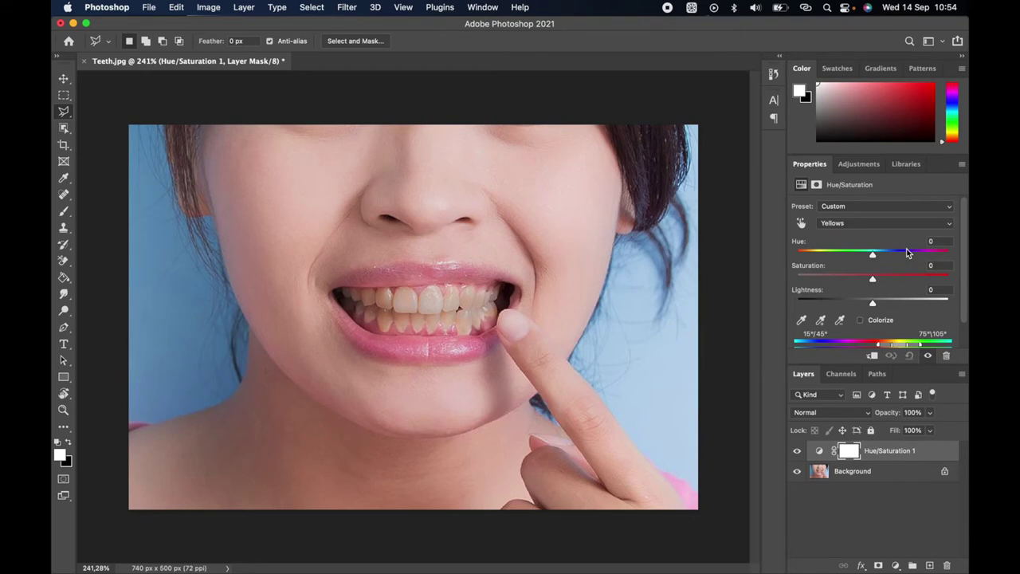
scroll(886, 300, "down", 2)
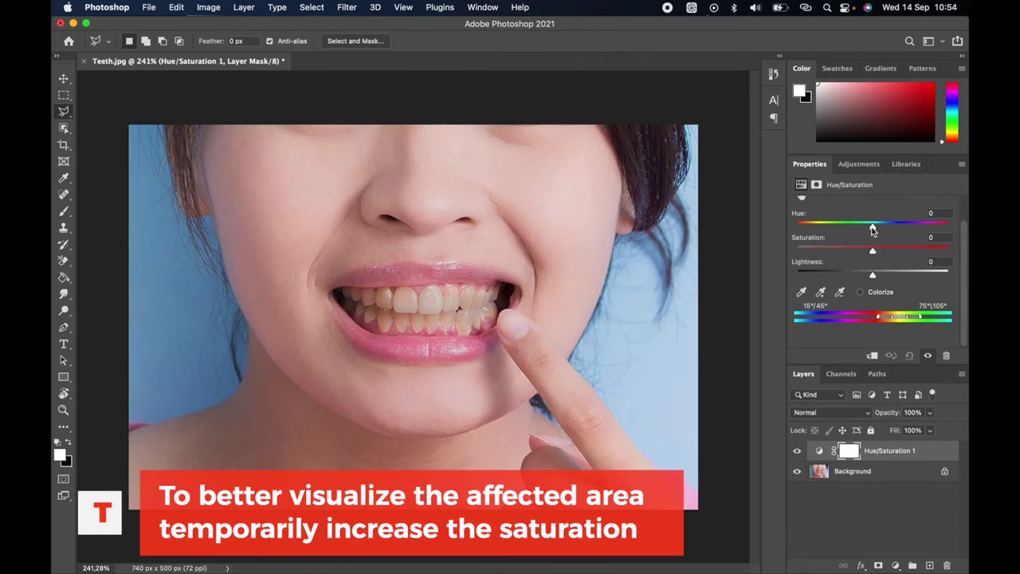
Step: Narrow the Yellows adjustment range to 7°/13° and 36°\43°, using hue -50 and saturation +100 to preview the affected area
left_click_drag(873, 230, 960, 252)
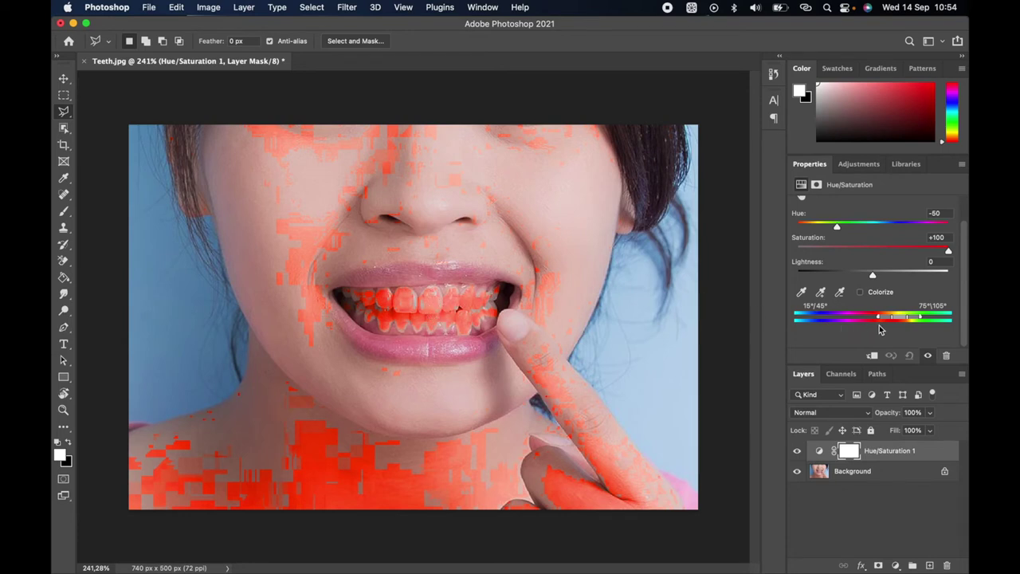
left_click_drag(922, 319, 884, 321)
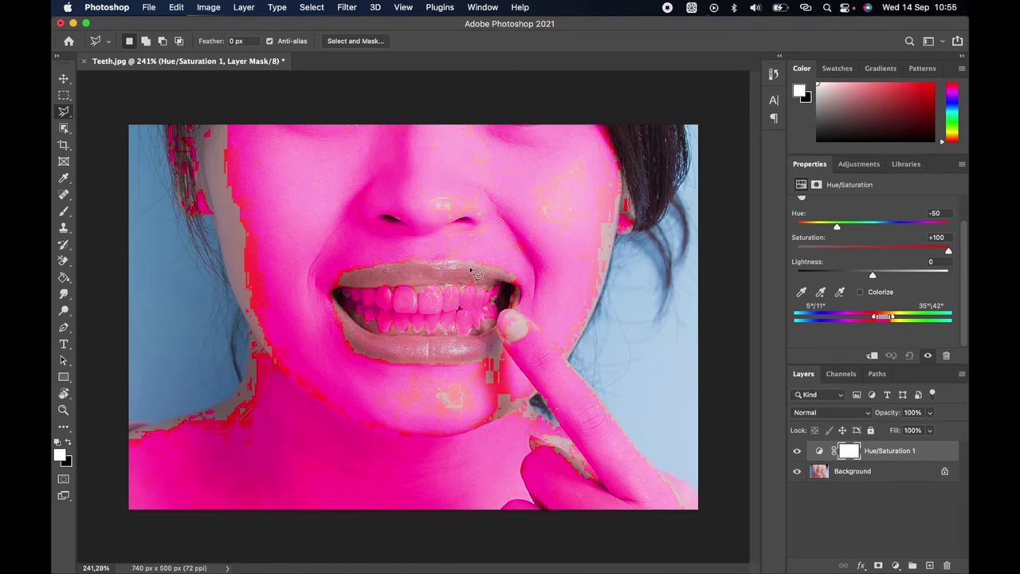
scroll(428, 308, "up", 3)
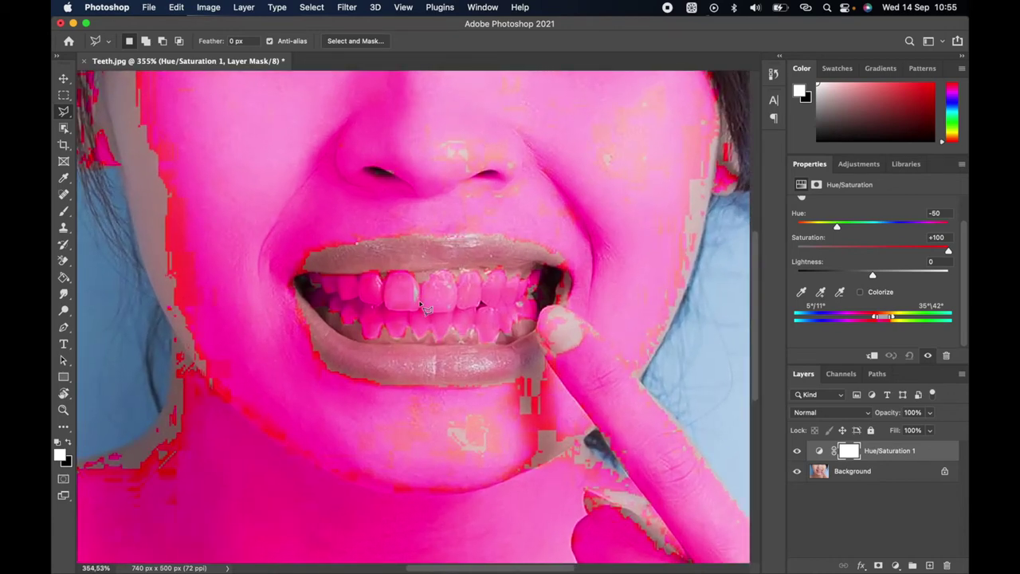
scroll(427, 309, "up", 2)
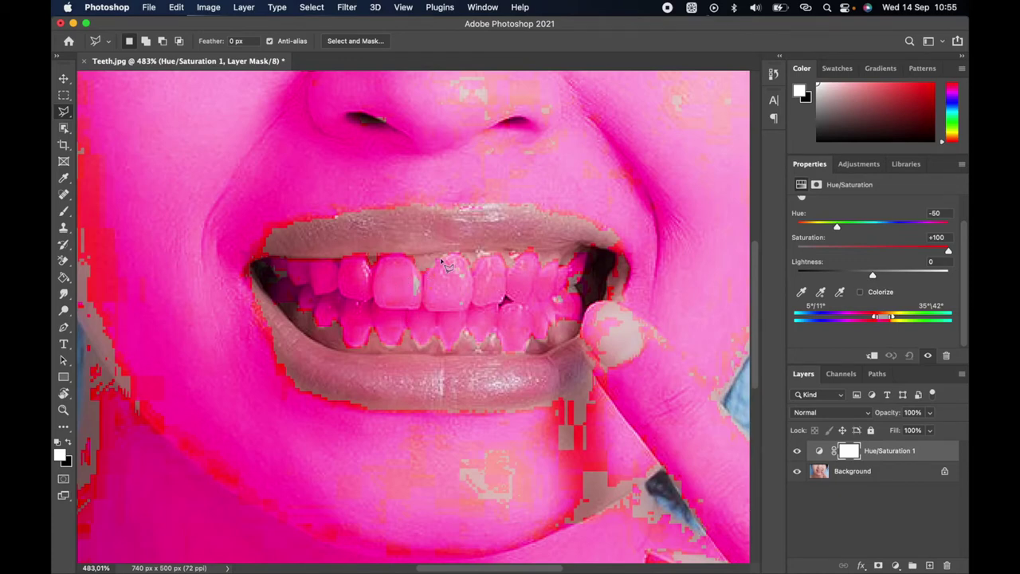
mouse_move(893, 319)
left_mouse_down()
mouse_move(878, 319)
mouse_move(889, 320)
left_mouse_up()
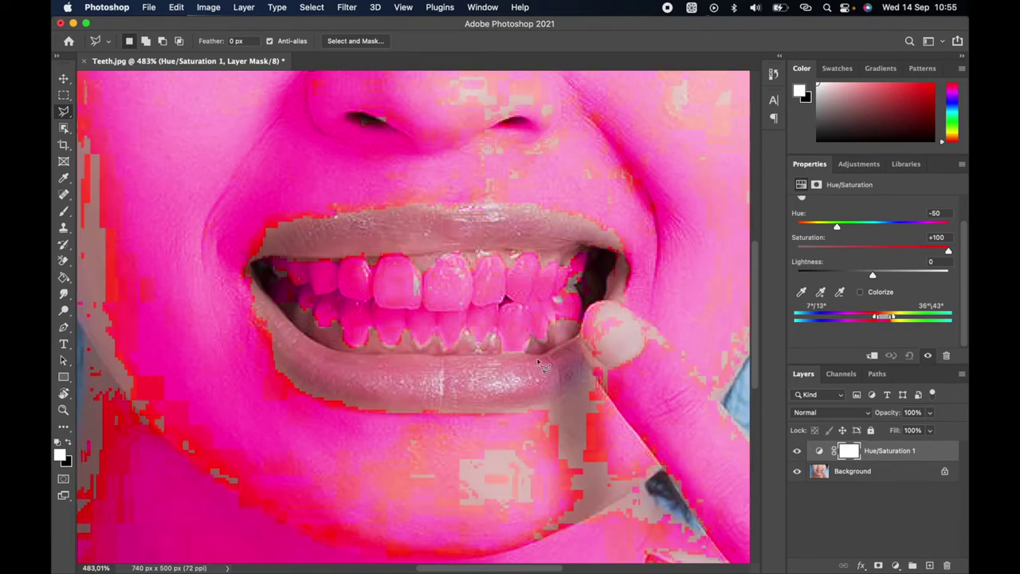
scroll(542, 366, "down", 5)
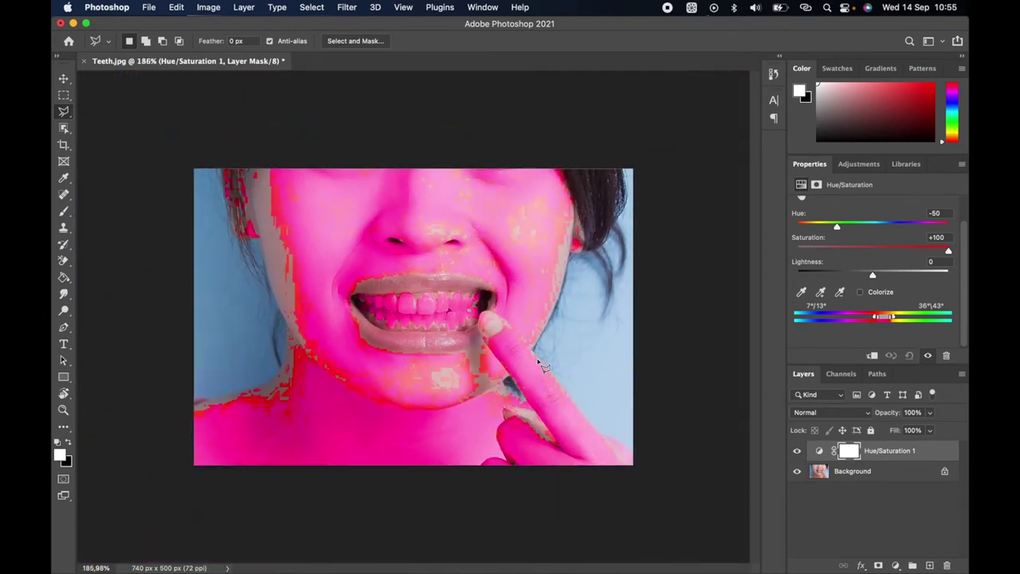
scroll(541, 367, "up", 3)
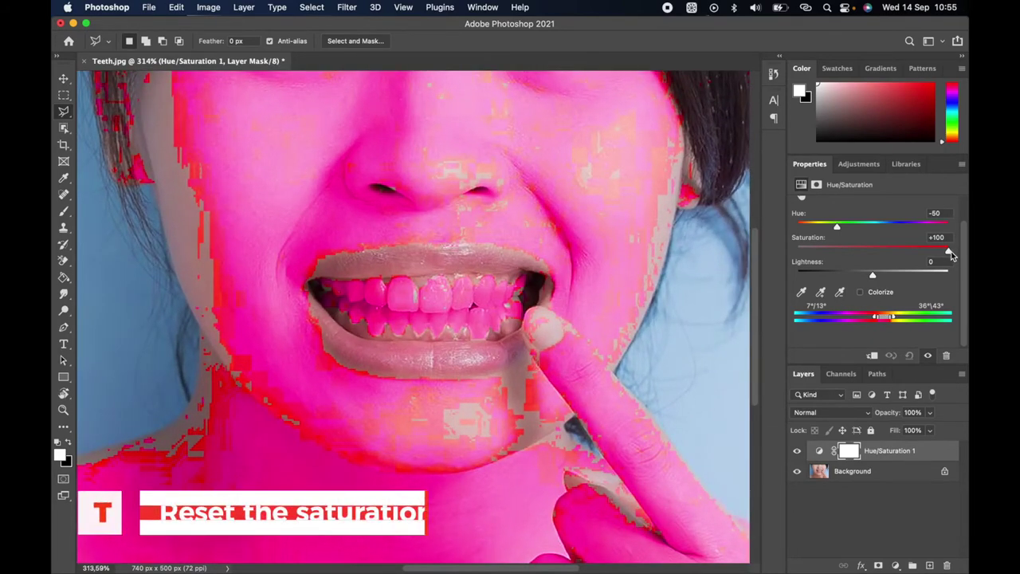
Step: Return the hue to 0 and set the saturation to -45 and the lightness to +42 for the narrowed color range
left_click_drag(950, 251, 871, 260)
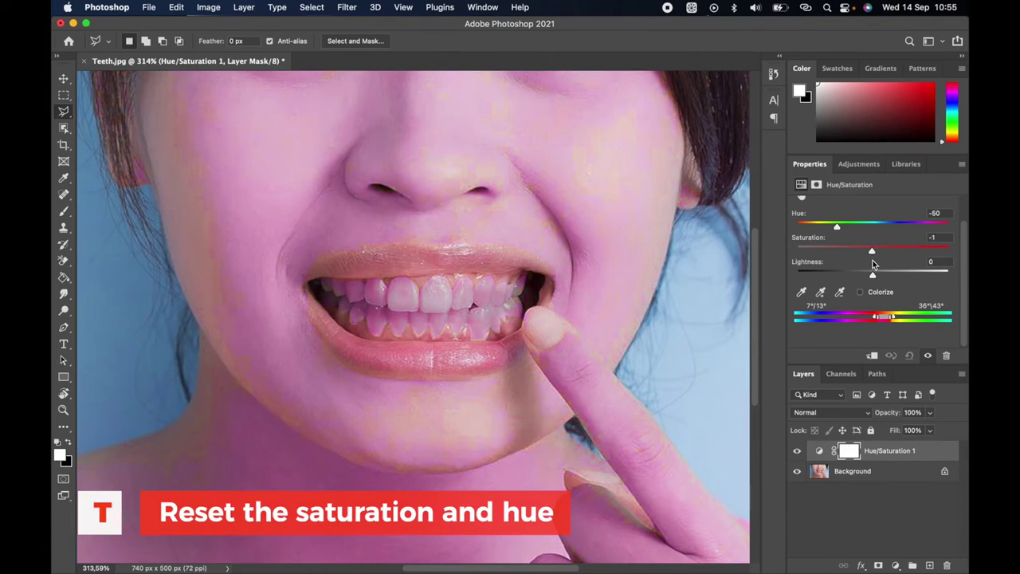
left_click_drag(837, 227, 873, 231)
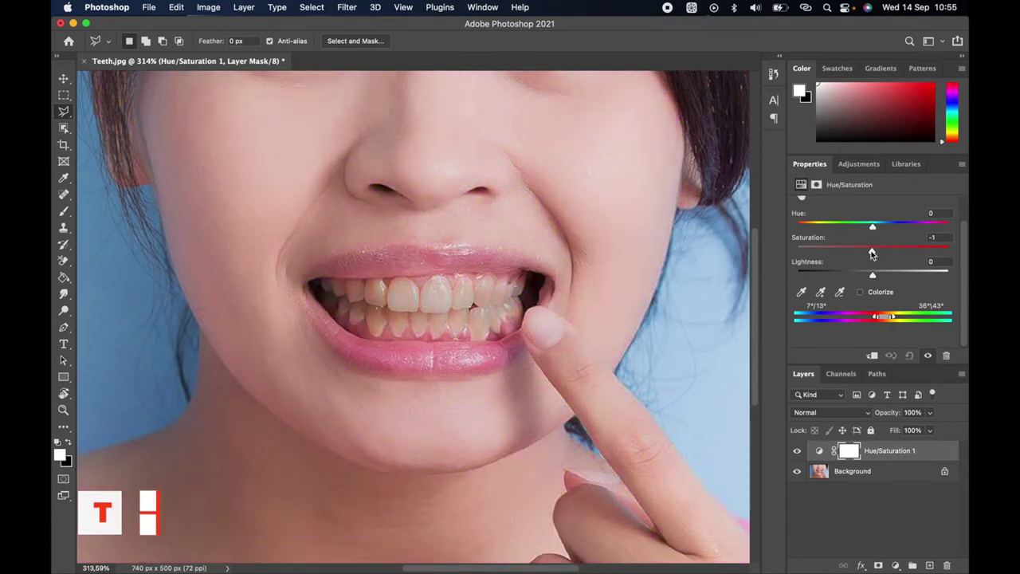
left_click_drag(872, 253, 898, 277)
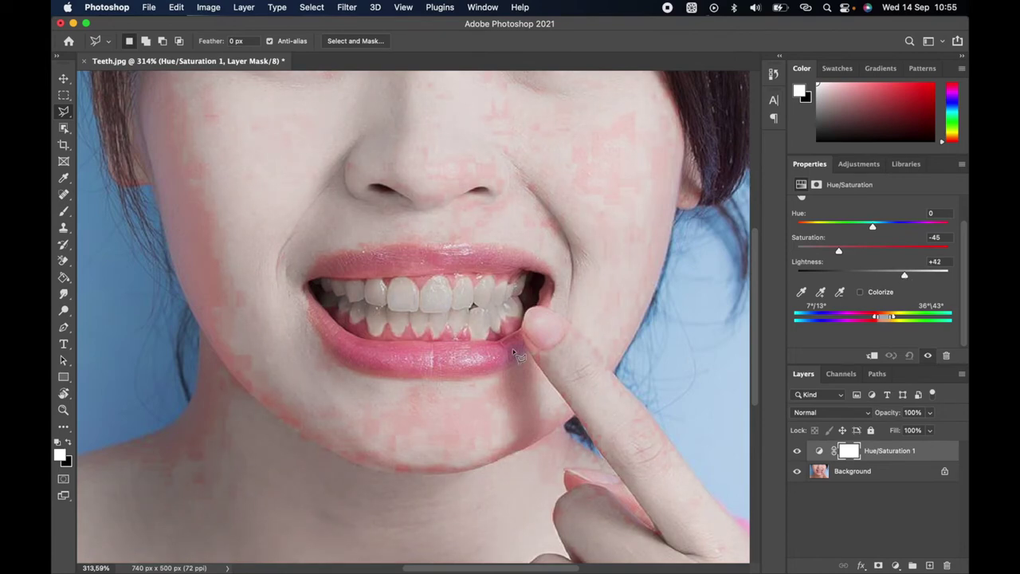
scroll(518, 356, "down", 5)
scroll(451, 368, "up", 4)
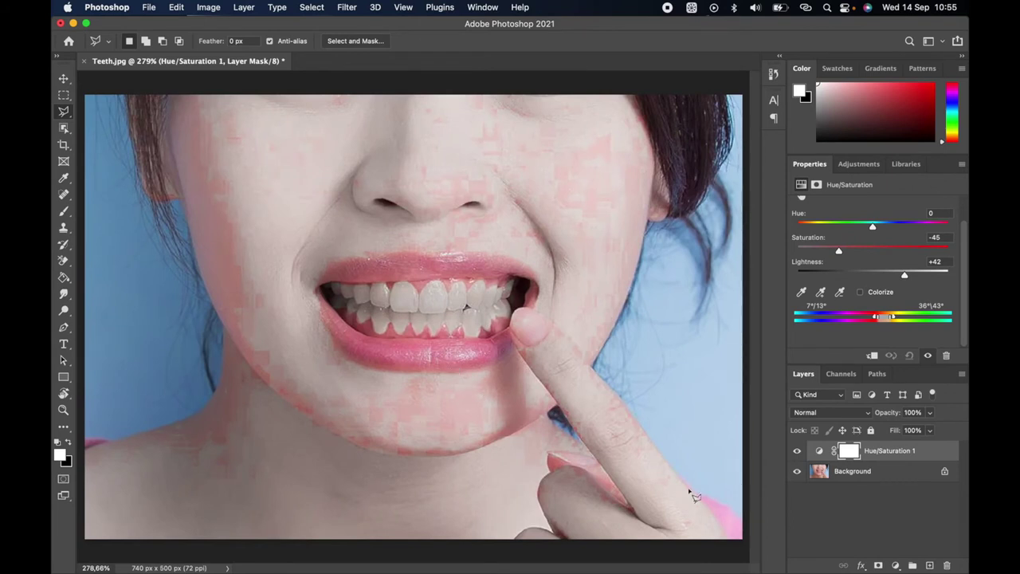
Step: Invert the Hue/Saturation layer's mask to hide the adjustment from the whole photo
left_click(903, 452)
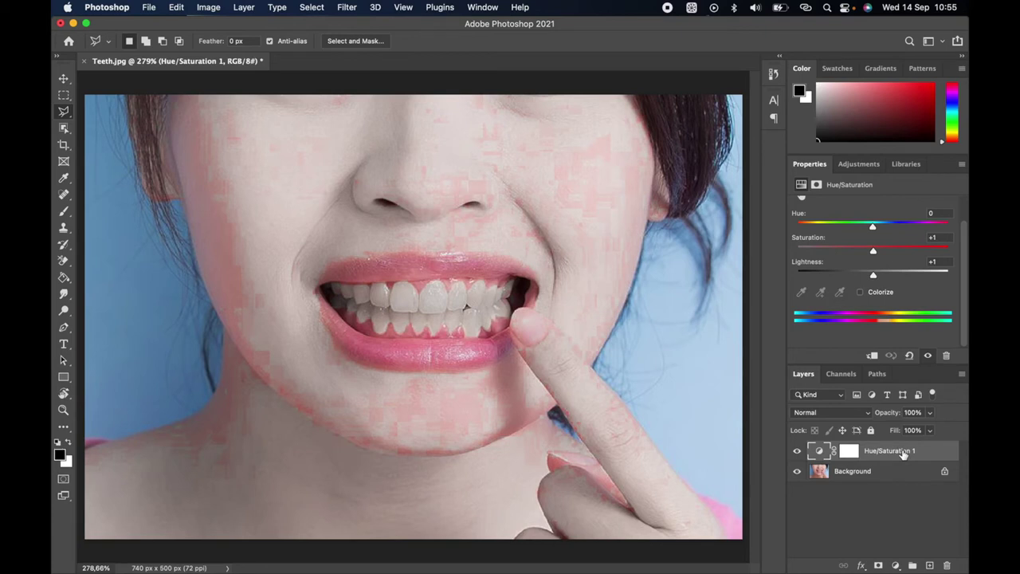
left_click(847, 452)
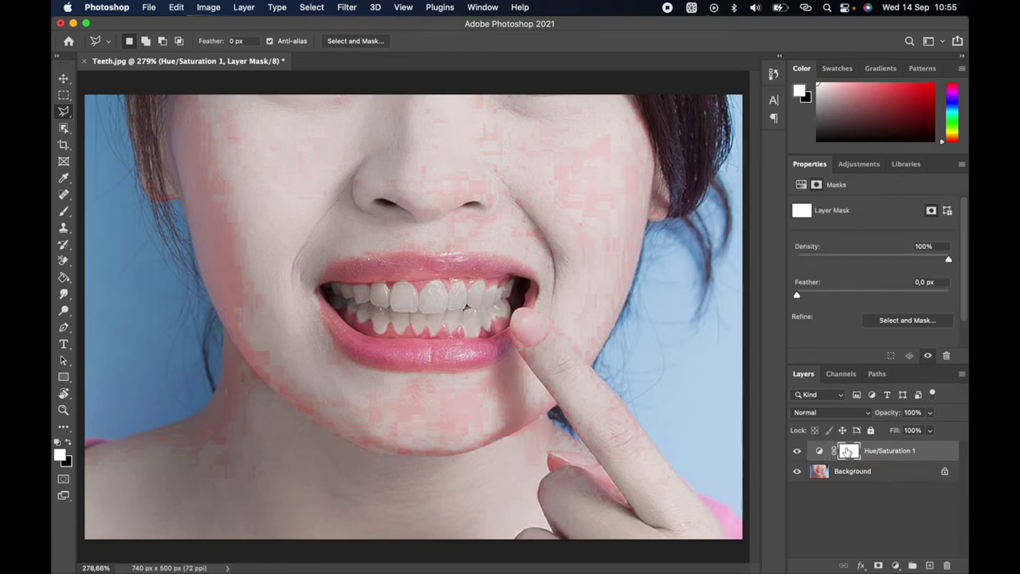
scroll(861, 206, "down", 2)
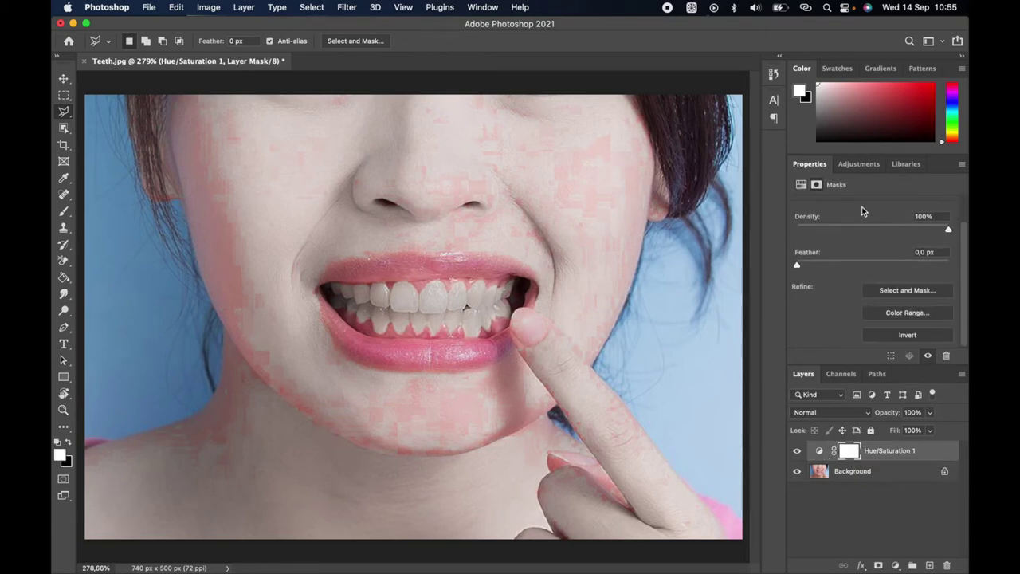
left_click(894, 334)
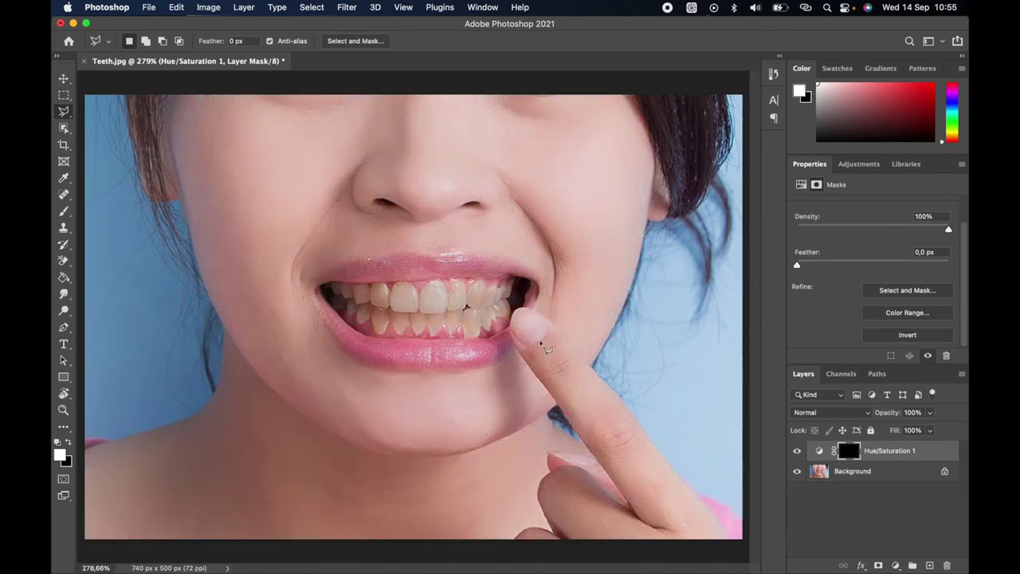
scroll(541, 347, "down", 2)
scroll(544, 348, "up", 2)
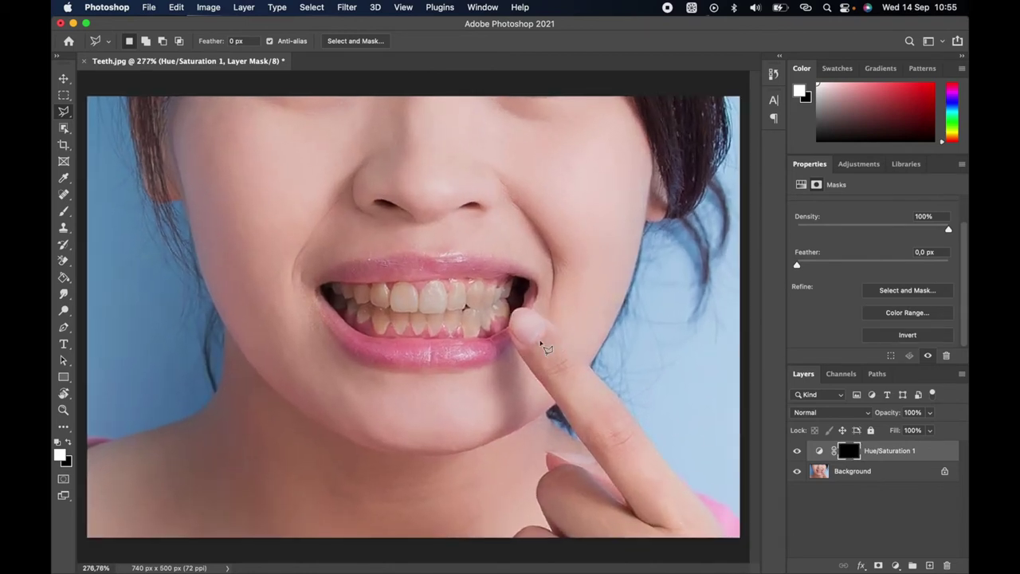
Step: With a white 39 px brush, try a stroke across the nose on the mask, undo it, and paint over the upper and lower teeth
key("b")
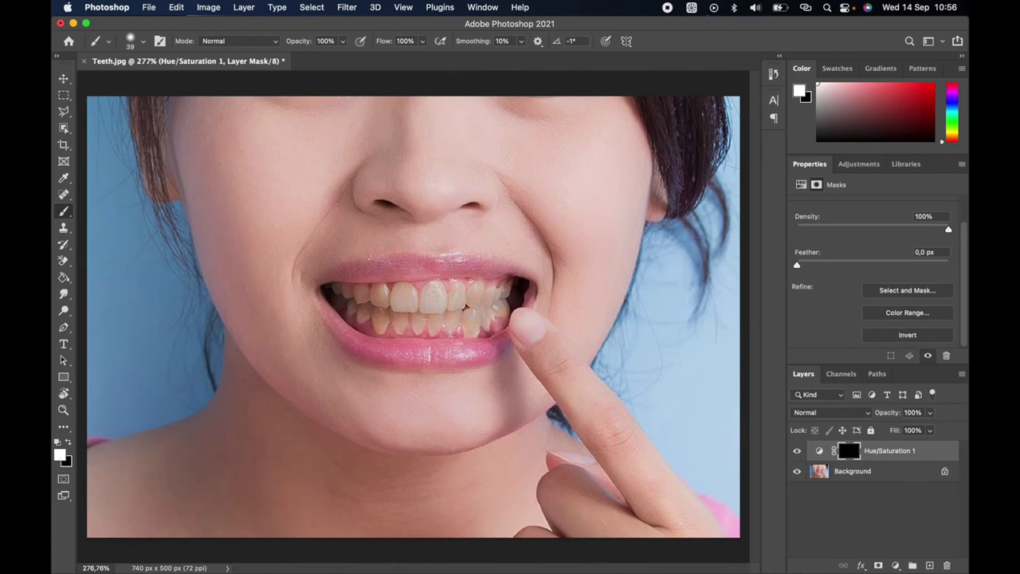
mouse_move(431, 148)
left_mouse_down()
mouse_move(303, 163)
mouse_move(320, 210)
mouse_move(499, 154)
mouse_move(572, 235)
left_mouse_up()
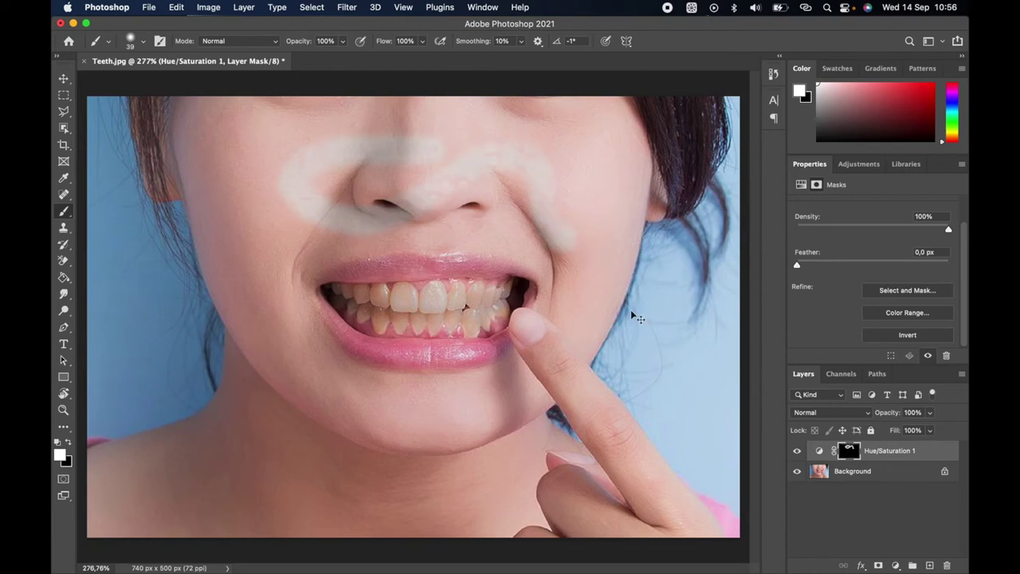
key("super+z")
left_click_drag(455, 298, 333, 299)
mouse_move(375, 325)
left_mouse_down()
mouse_move(486, 318)
mouse_move(478, 300)
mouse_move(515, 301)
left_mouse_up()
key("super+minus")
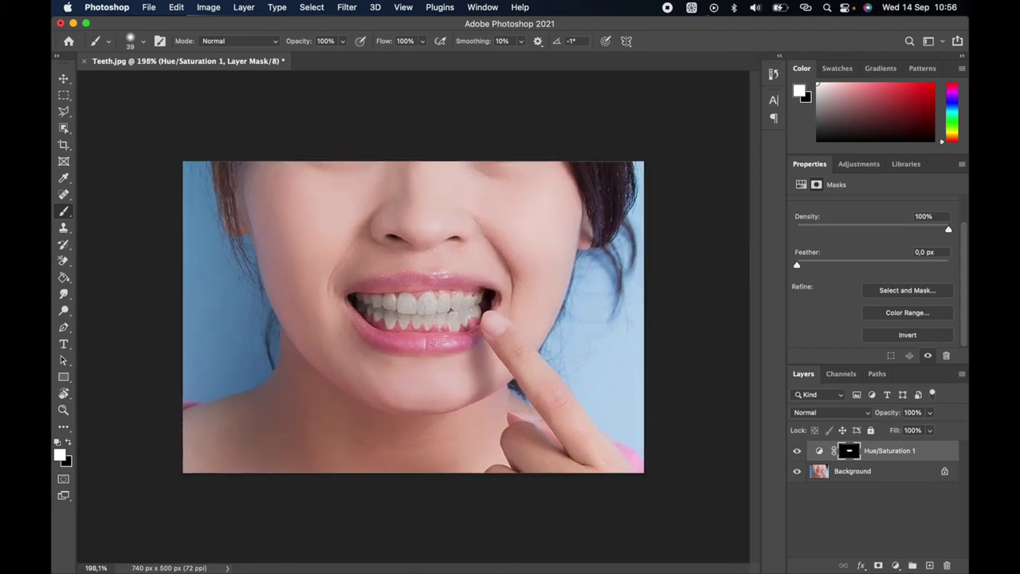
key("super+plus")
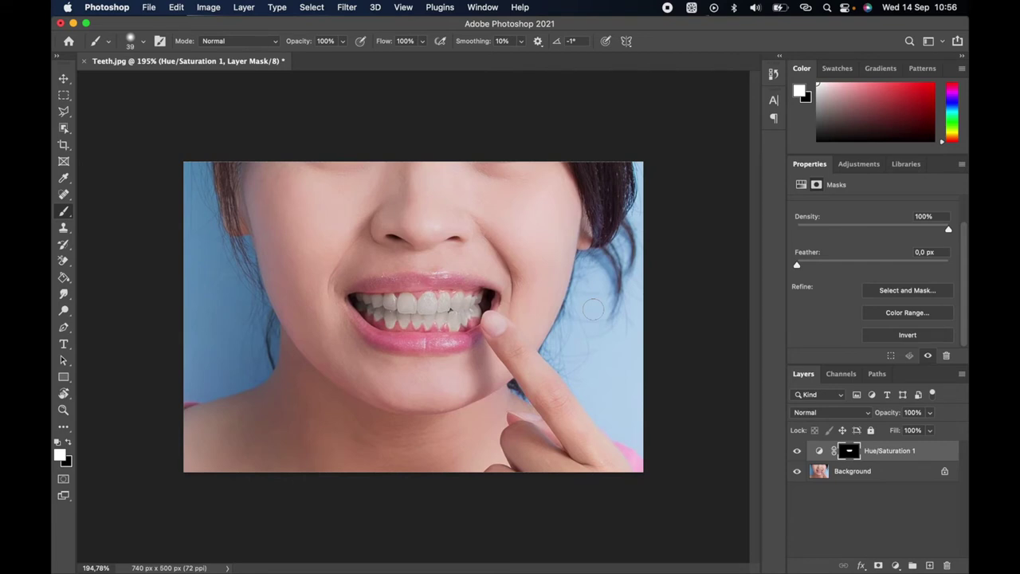
key("super+plus")
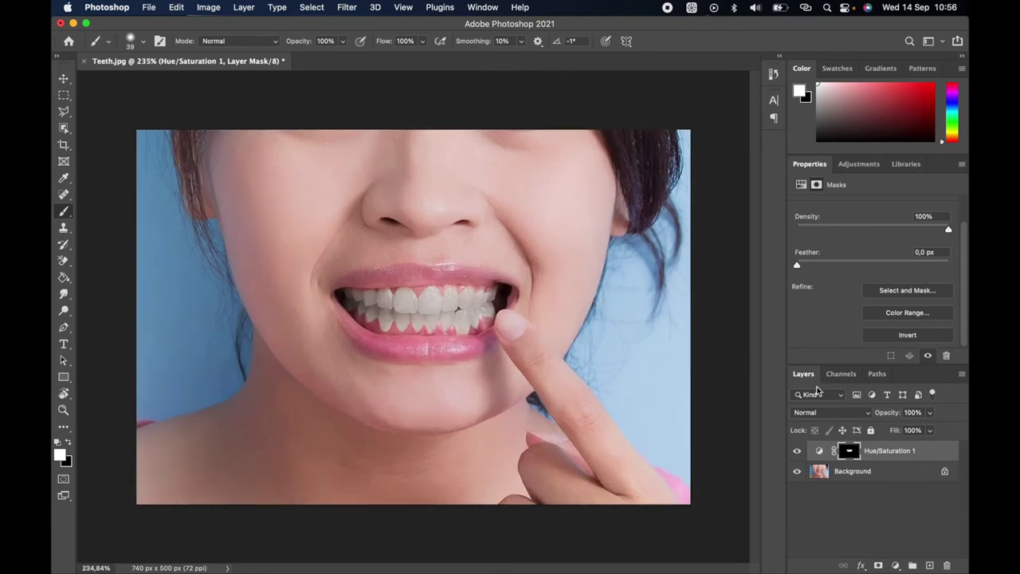
Step: Lower the Hue/Saturation layer's opacity slightly and deselect the layer
left_click_drag(932, 415, 910, 433)
left_click(881, 513)
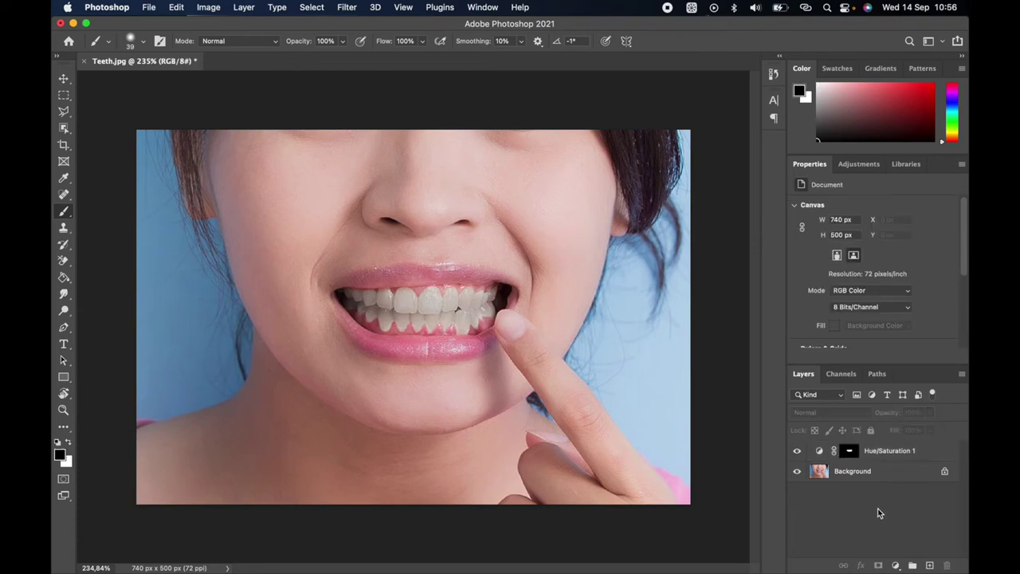
key("super+minus")
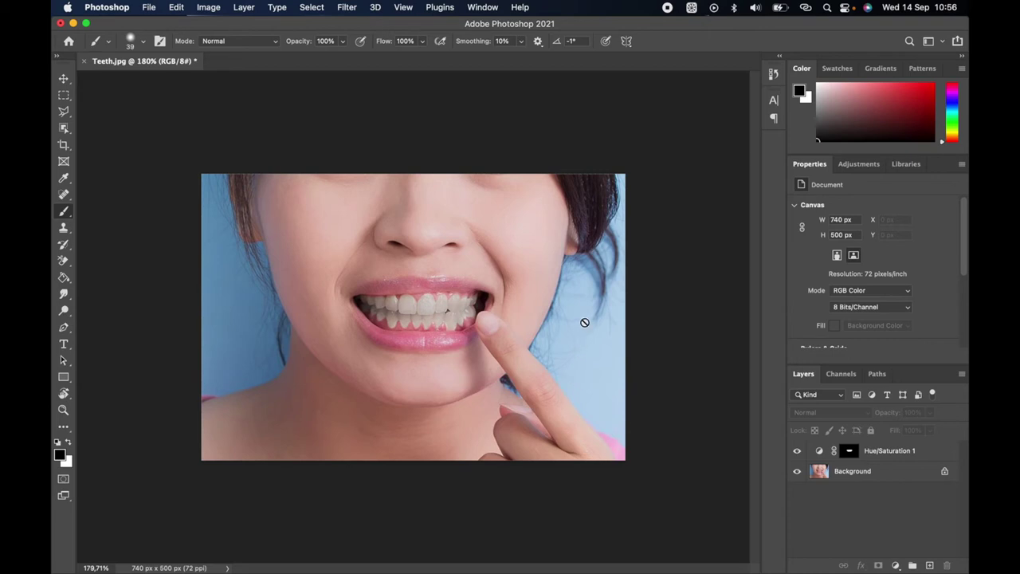
key("super+plus")
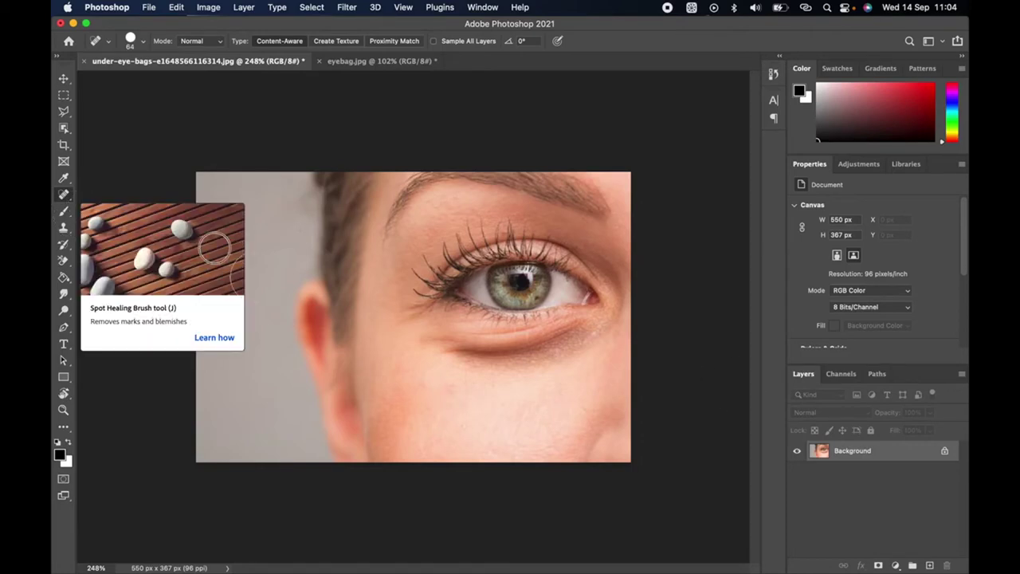
Step: In the under-eye-bags photo, try to remove the bag below the eye with the Spot Healing Brush and undo it
left_click(584, 339)
mouse_move(584, 339)
left_mouse_down()
mouse_move(527, 358)
mouse_move(440, 351)
left_mouse_up()
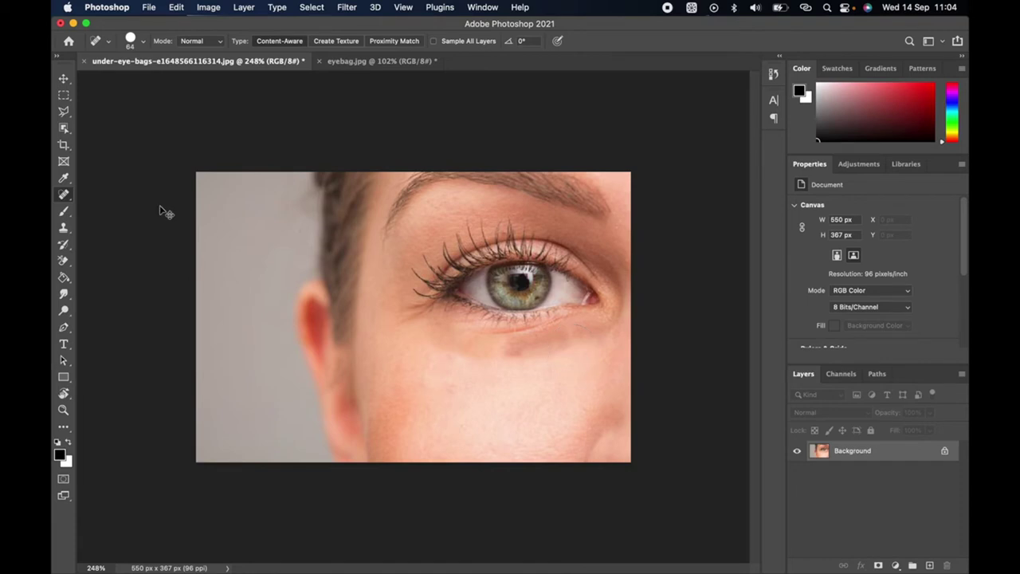
key("super+z")
Step: Patch the bag under the eye with clean cheek skin from below using the Patch tool at diffusion 6, and deselect
left_click(65, 197)
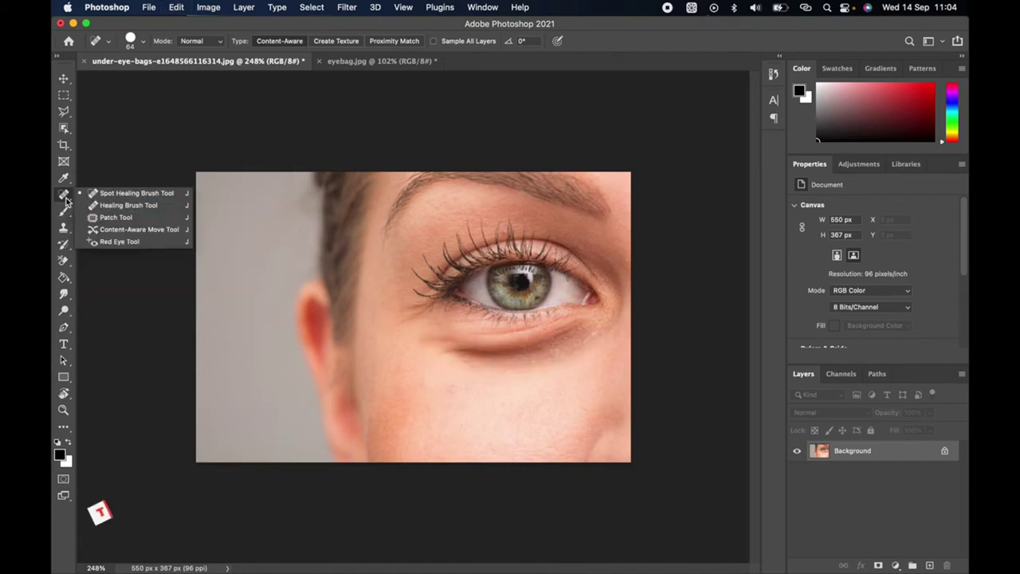
left_click(116, 218)
scroll(525, 351, "up", 1)
scroll(525, 351, "up", 1)
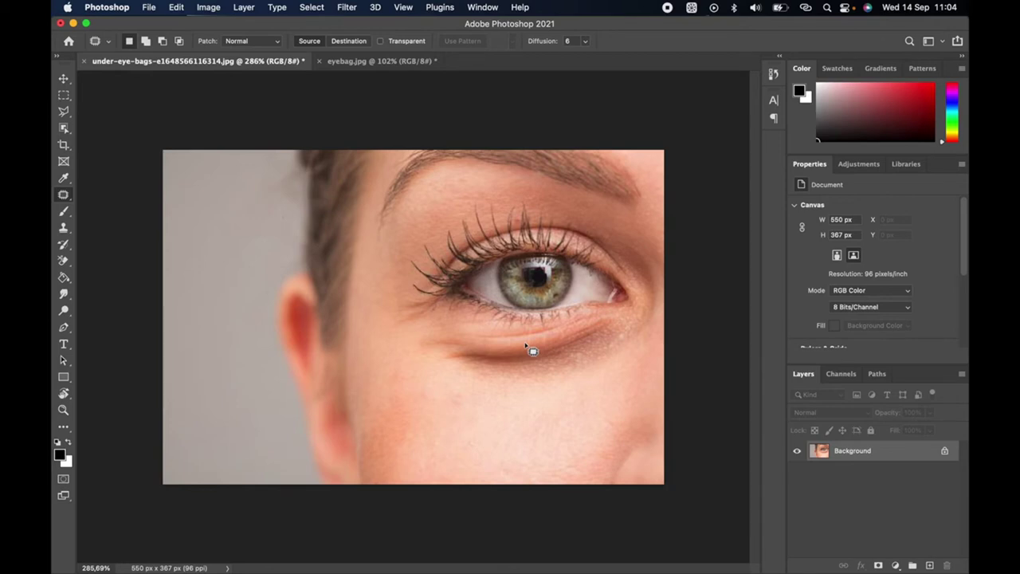
mouse_move(525, 344)
left_mouse_down()
mouse_move(444, 339)
mouse_move(423, 352)
mouse_move(434, 369)
mouse_move(470, 380)
mouse_move(564, 384)
mouse_move(628, 358)
mouse_move(645, 319)
mouse_move(596, 318)
mouse_move(526, 345)
mouse_move(554, 361)
mouse_move(551, 415)
left_mouse_up()
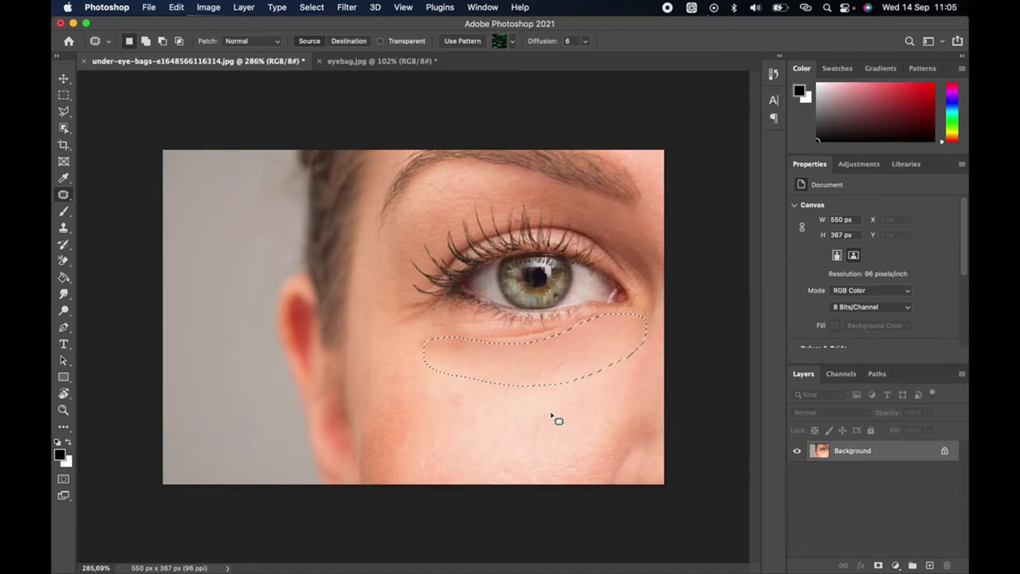
key("super+d")
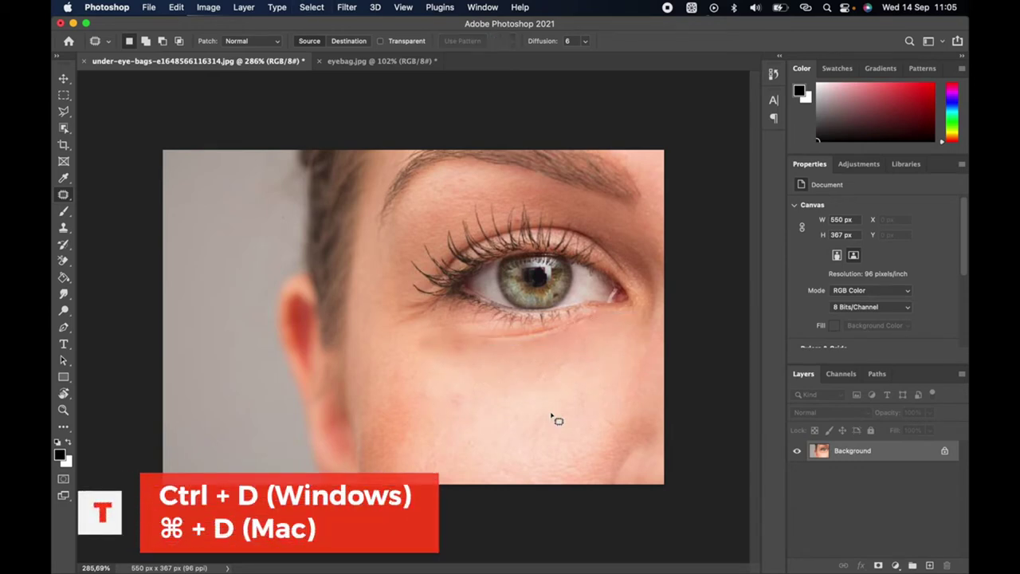
key("super+minus")
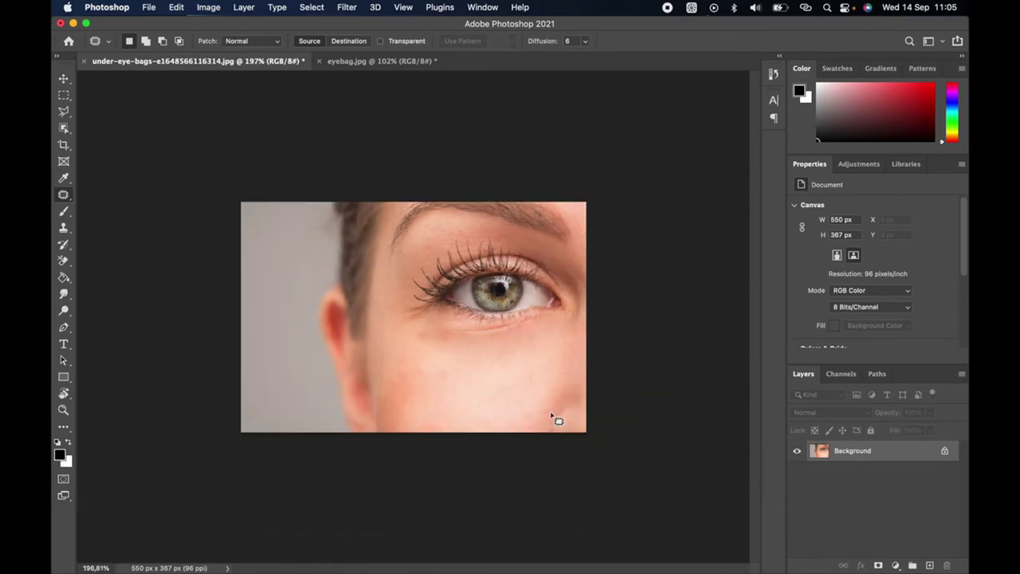
Step: Outline the remaining wrinkle just below the lower lashes with the Patch tool
key("super+plus")
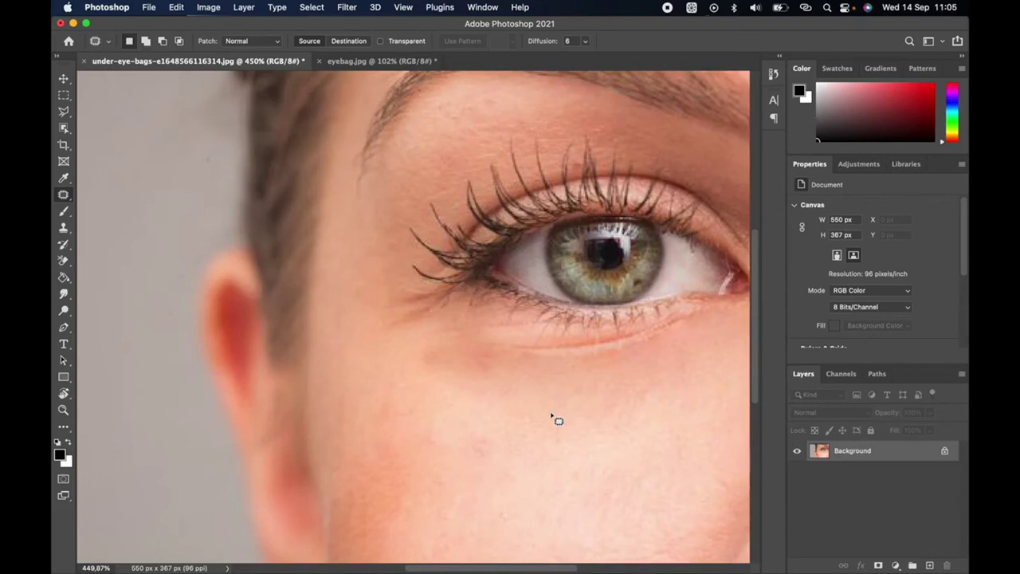
scroll(558, 420, "right", 5)
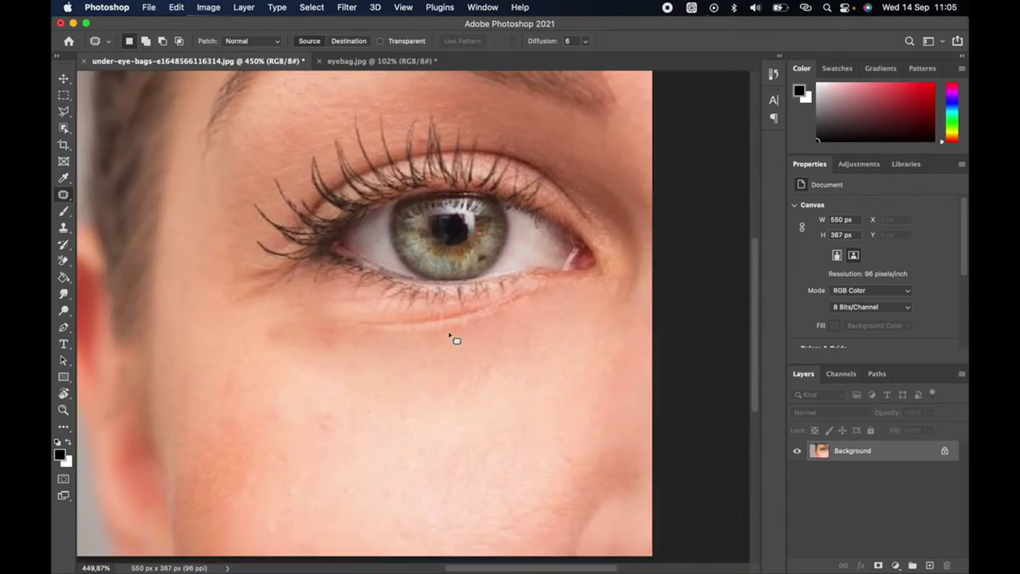
mouse_move(450, 336)
left_mouse_down()
mouse_move(523, 306)
mouse_move(368, 332)
mouse_move(410, 346)
mouse_move(458, 342)
left_mouse_up()
Step: Try patching the outlined wrinkle from the iris with diffusion 1, deselect, and undo back to the active selection
left_click(584, 41)
left_click_drag(588, 57, 533, 58)
left_click(430, 328)
left_click_drag(431, 328, 437, 263)
key("ctrl+d")
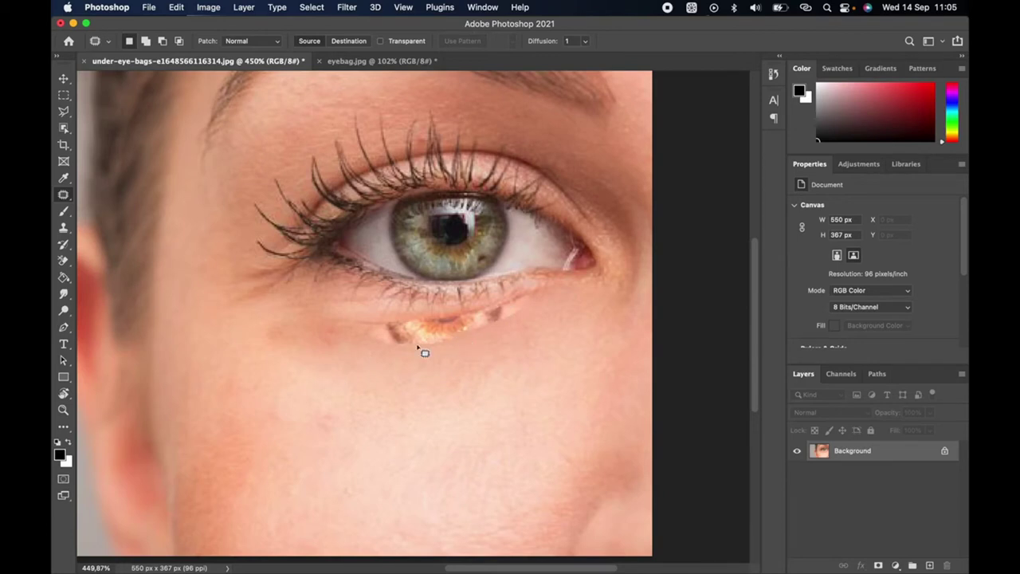
key("super+z")
key("super+z")
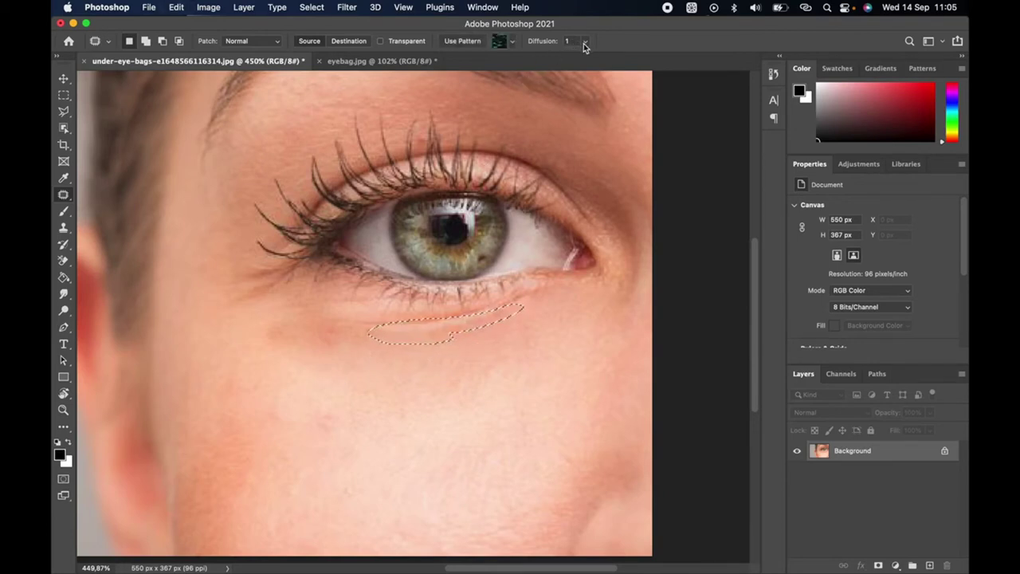
Step: Patch the outlined wrinkle below the lower lashes with skin from just below it at diffusion 7, and deselect
left_click(585, 40)
left_click_drag(593, 59, 641, 57)
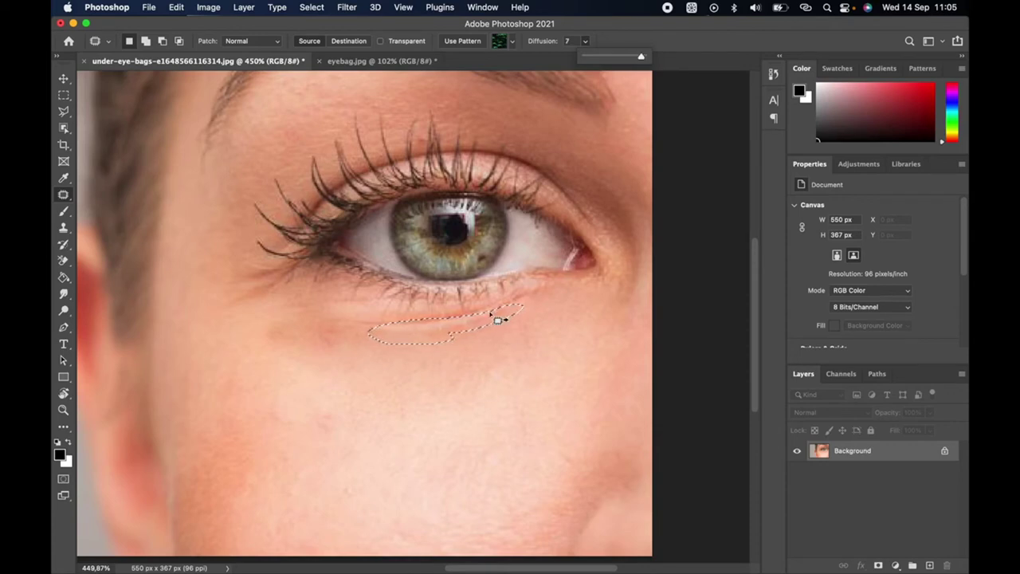
left_click(473, 325)
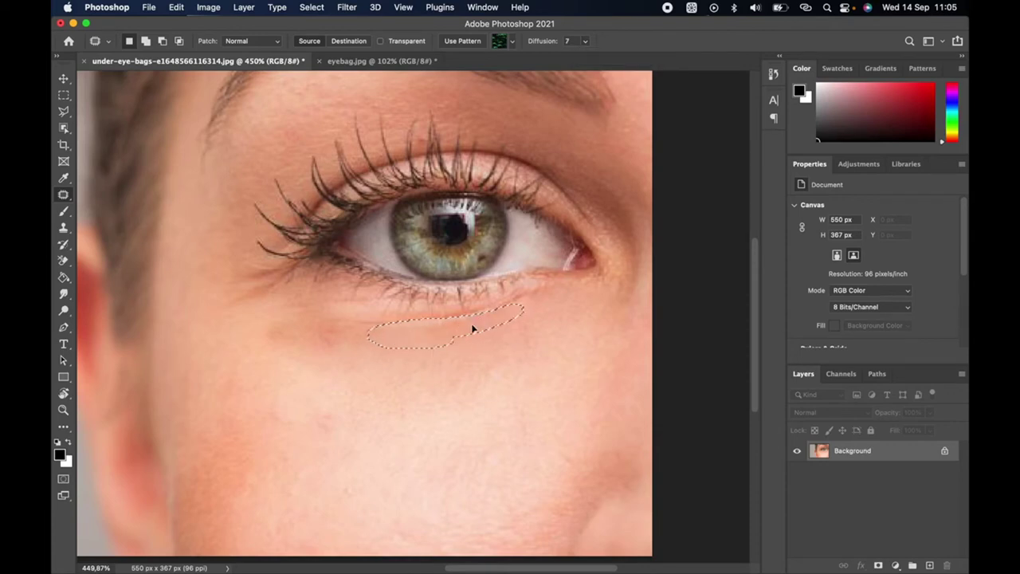
left_click_drag(472, 326, 475, 357)
key("ctrl+d")
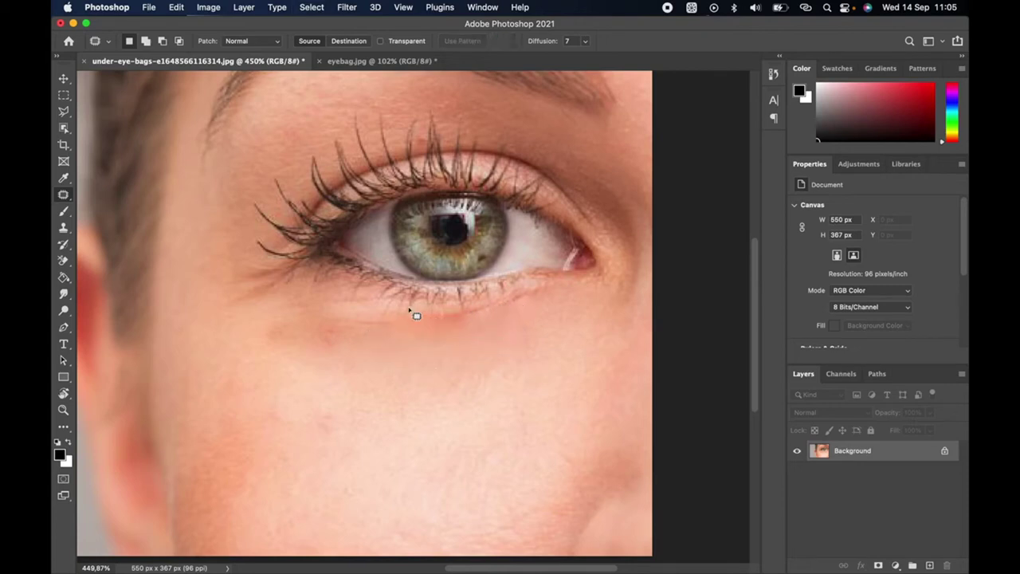
scroll(514, 329, "down", 6)
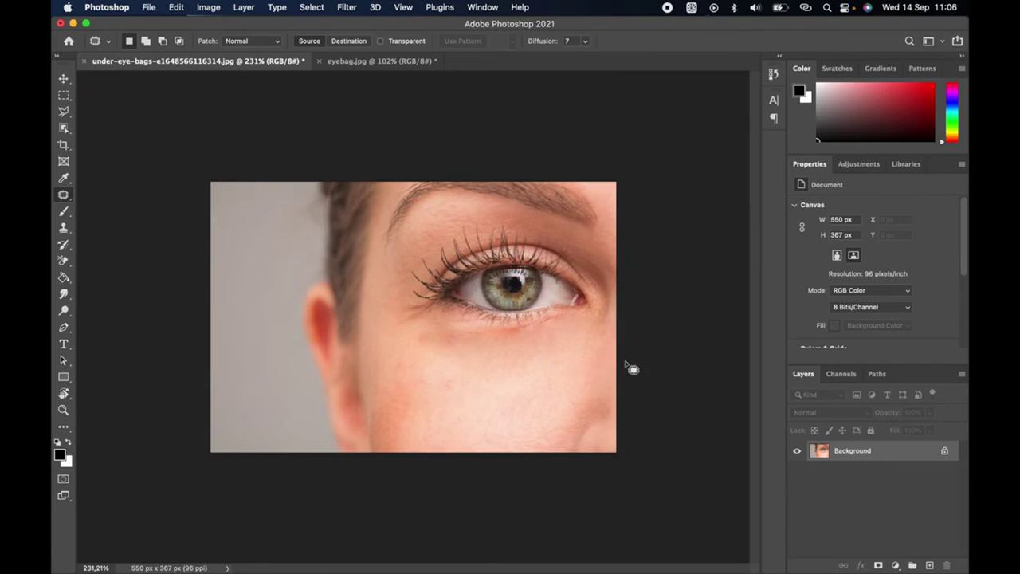
Step: Switch to the eyebag.jpg photo and duplicate its Background layer
key("ctrl+Tab")
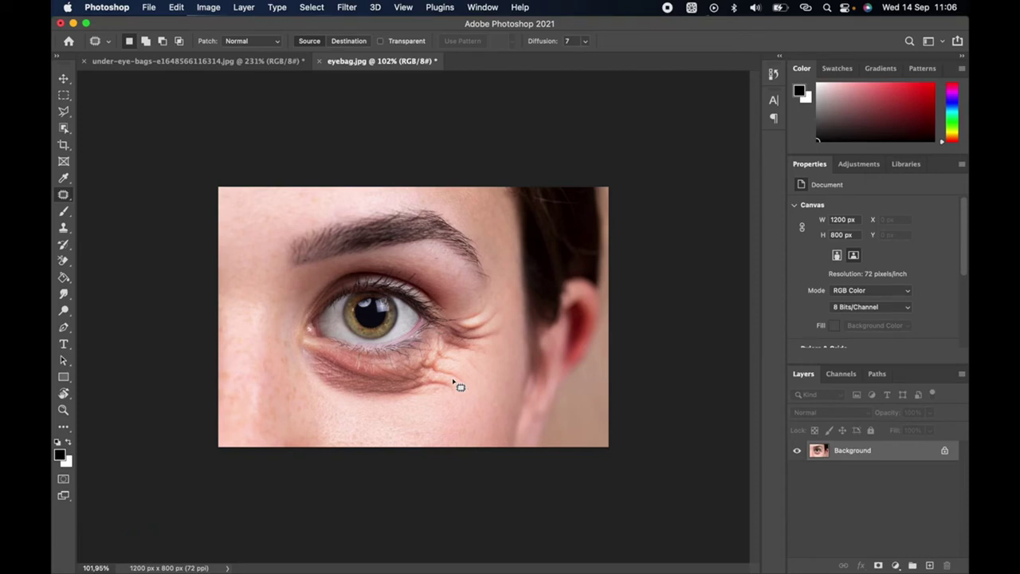
right_click(892, 452)
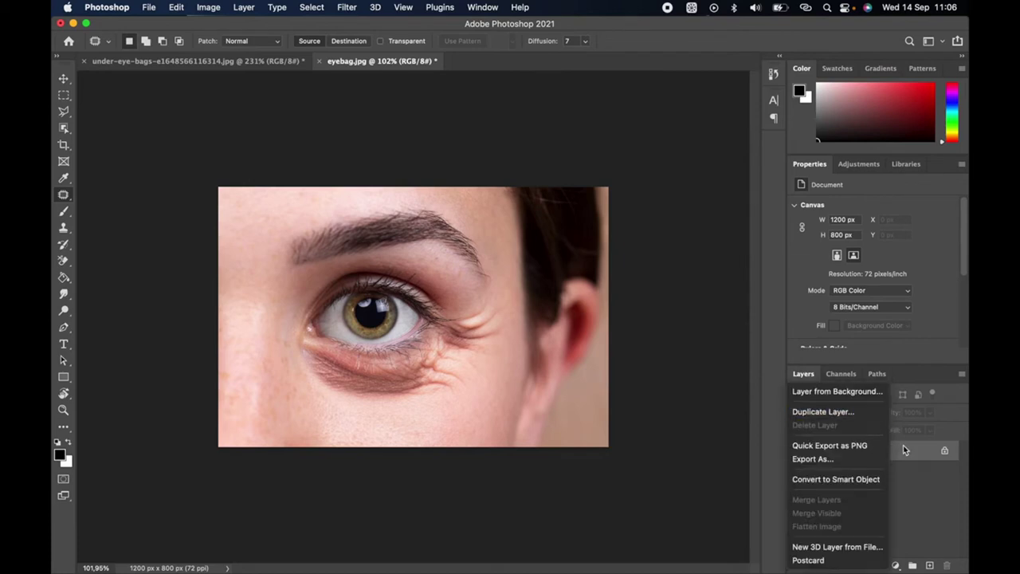
left_click(904, 447)
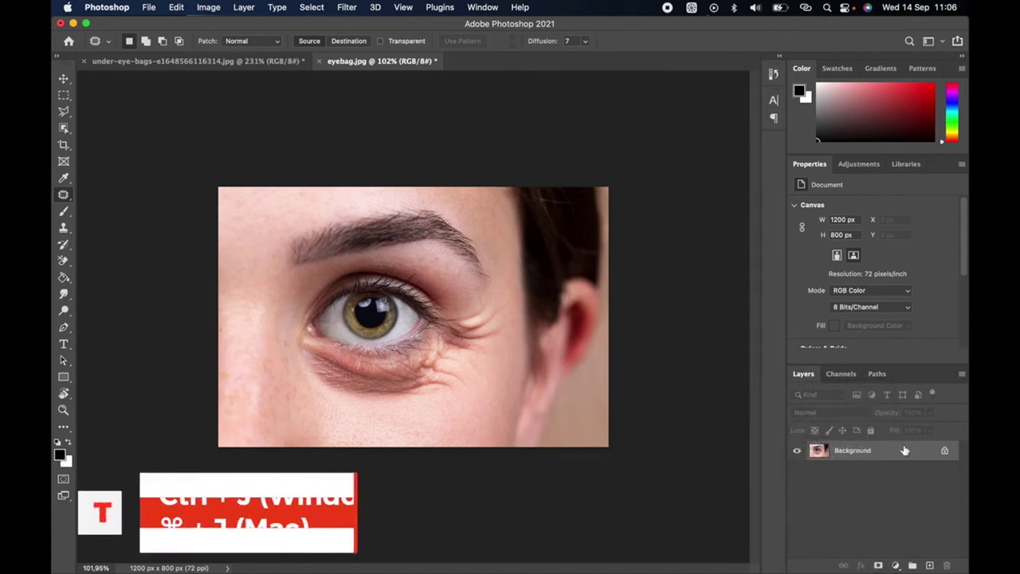
left_click_drag(904, 450, 904, 446)
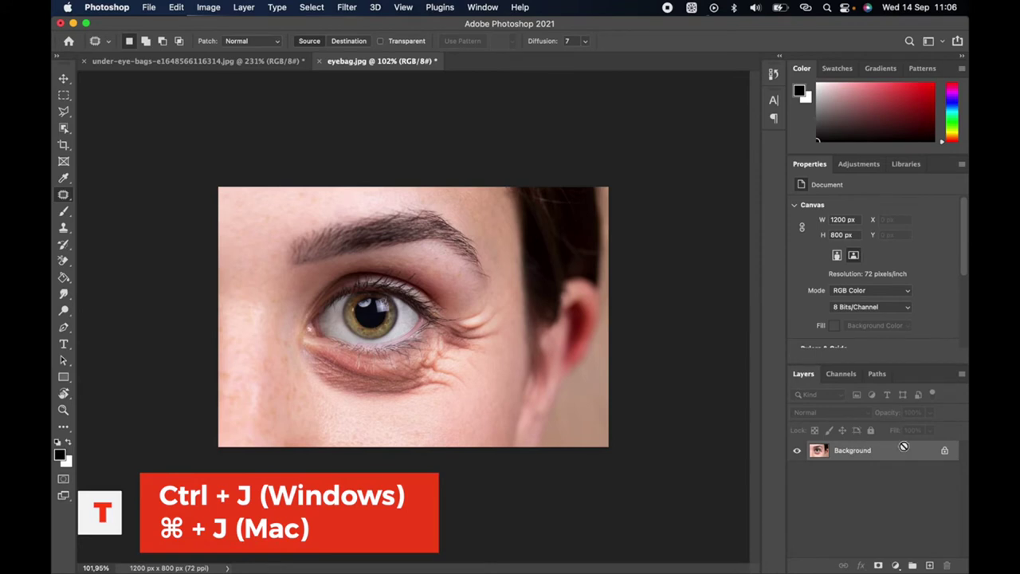
key("super+j")
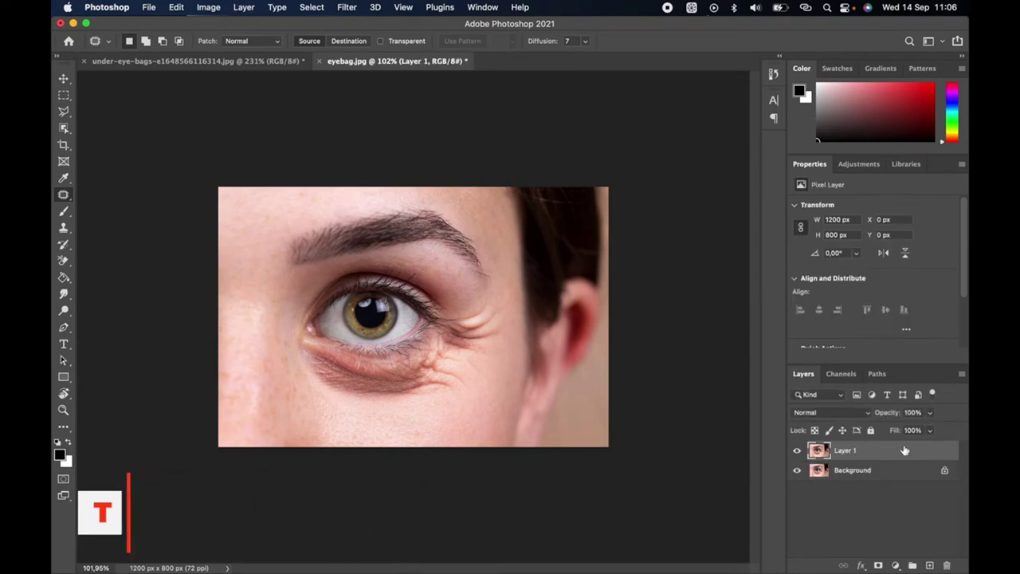
Step: Outline the large bag and wrinkles under the eye with the Patch tool, patch them with cheek skin from below, and deselect
scroll(473, 394, "up", 3)
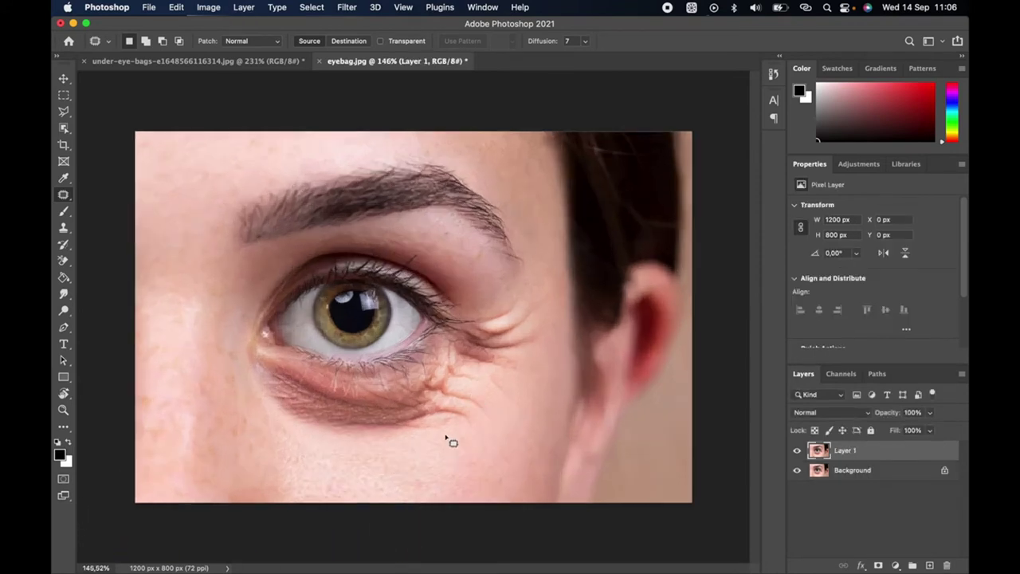
mouse_move(417, 435)
left_mouse_down()
mouse_move(480, 414)
mouse_move(482, 372)
mouse_move(441, 365)
mouse_move(384, 390)
mouse_move(344, 391)
mouse_move(268, 359)
mouse_move(249, 379)
mouse_move(282, 425)
mouse_move(321, 438)
mouse_move(419, 436)
mouse_move(441, 413)
mouse_move(455, 472)
left_mouse_up()
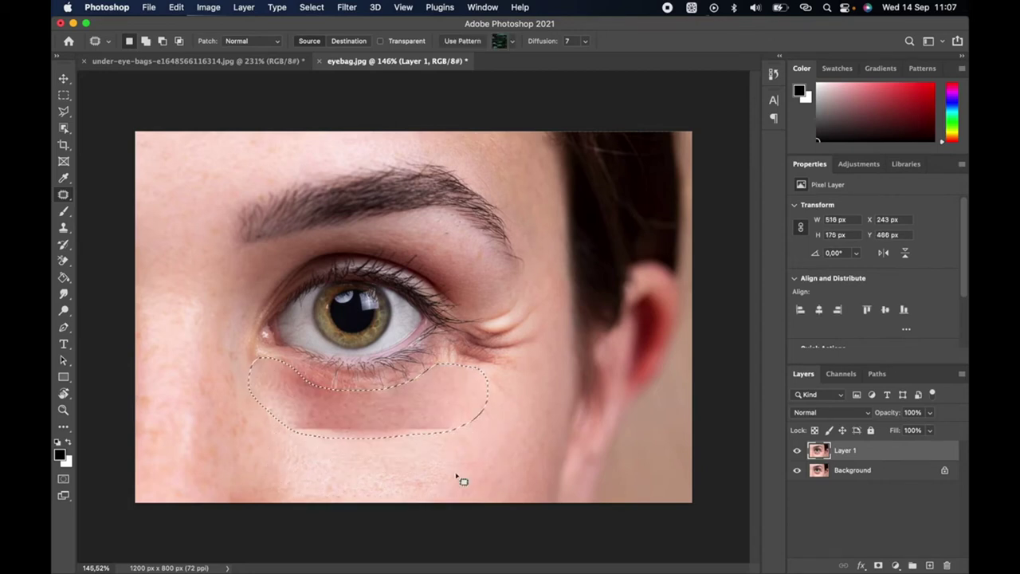
key("ctrl+z")
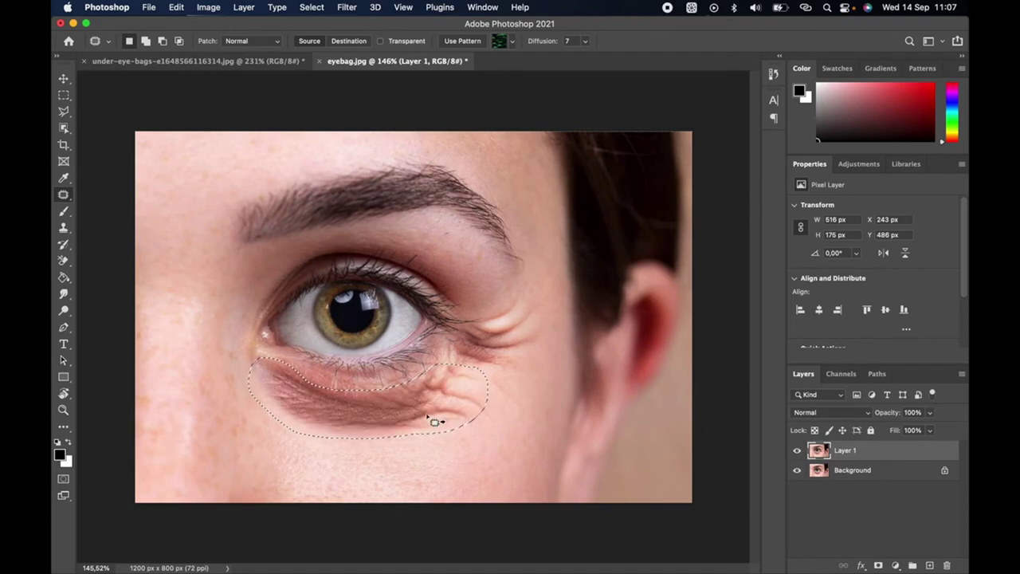
left_click_drag(425, 417, 439, 469)
key("ctrl+d")
Step: Patch the remaining dark reddish strip below the inner lower lashes with skin from just beneath it at diffusion 7, and deselect
scroll(444, 472, "up", 6)
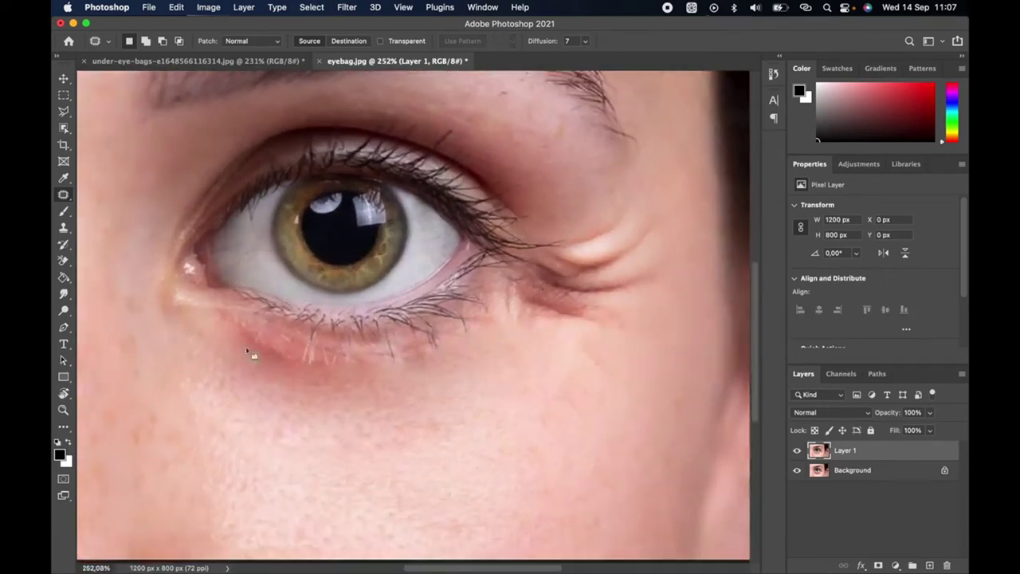
mouse_move(311, 375)
left_mouse_down()
mouse_move(359, 371)
mouse_move(239, 321)
mouse_move(225, 325)
left_mouse_up()
left_click(586, 40)
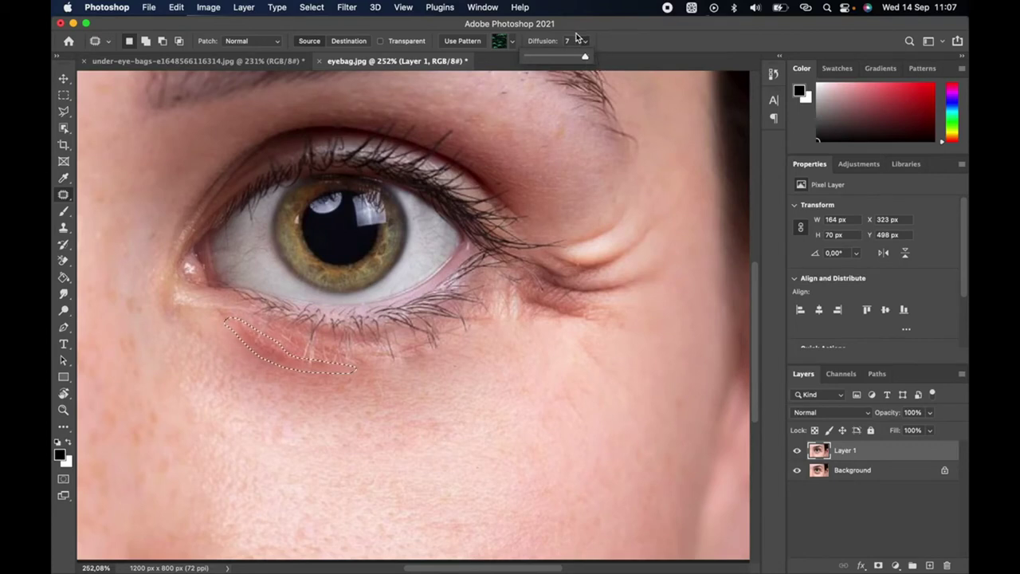
left_click(586, 40)
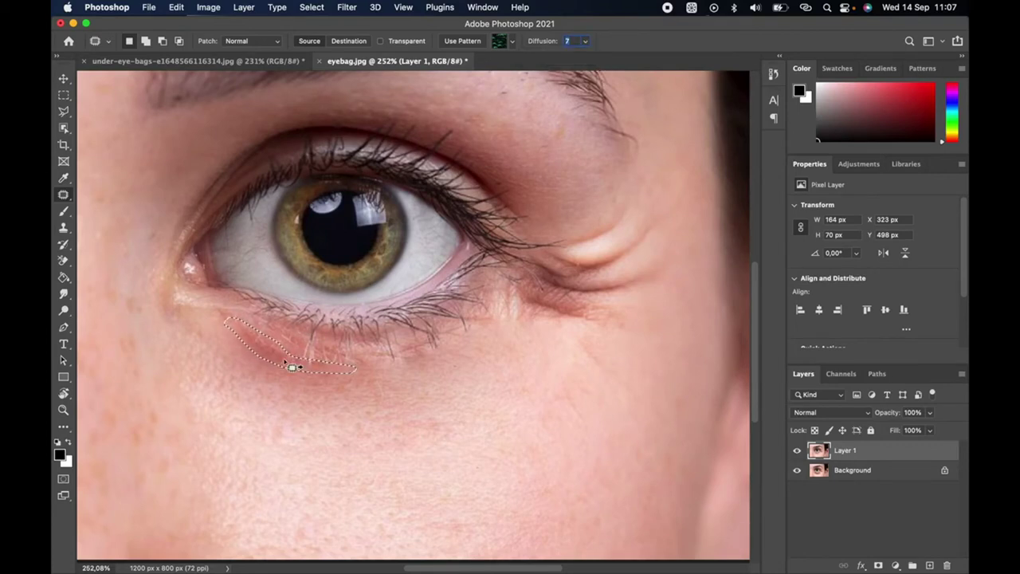
left_click_drag(284, 364, 282, 387)
key("super+d")
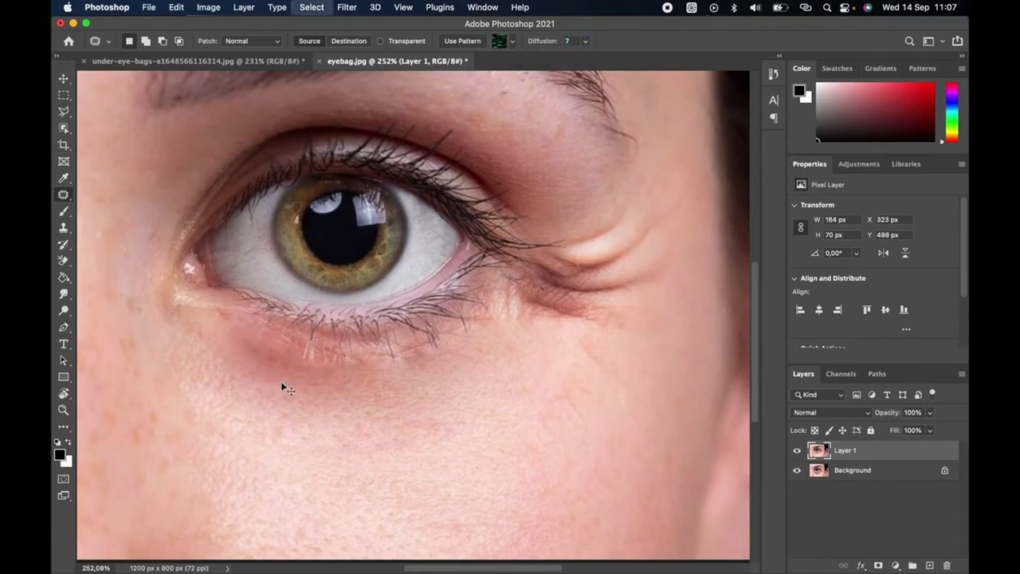
scroll(358, 430, "down", 4)
scroll(357, 430, "down", 3)
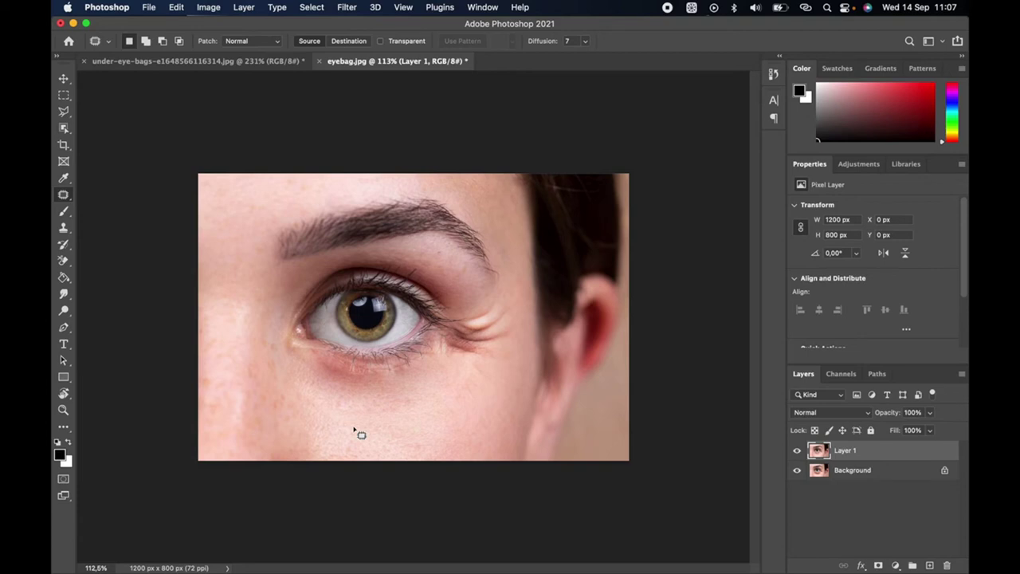
Step: Patch the crow's-feet wrinkles at the outer corner of the eye with smooth cheek skin from below, and deselect
scroll(460, 365, "up", 4)
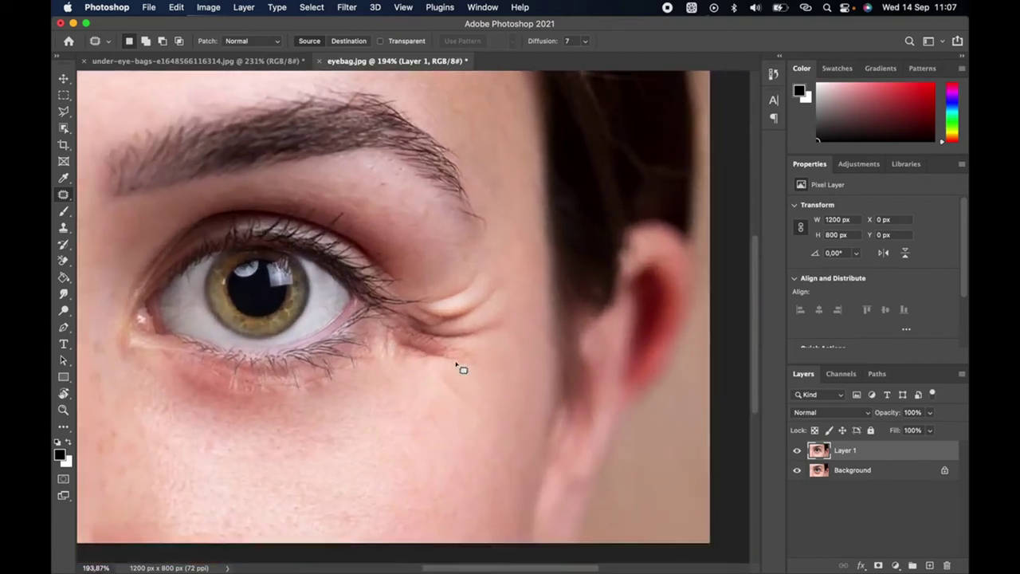
scroll(459, 365, "up", 2)
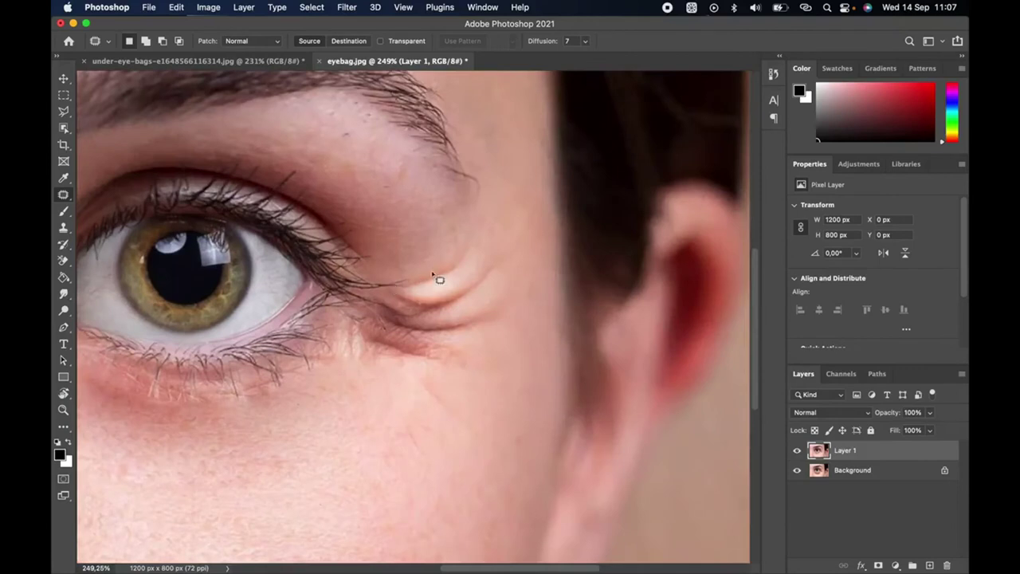
mouse_move(432, 275)
left_mouse_down()
mouse_move(374, 310)
mouse_move(375, 362)
mouse_move(463, 363)
mouse_move(506, 329)
mouse_move(513, 267)
mouse_move(466, 242)
mouse_move(431, 278)
mouse_move(463, 321)
mouse_move(462, 403)
left_mouse_up()
key("super+d")
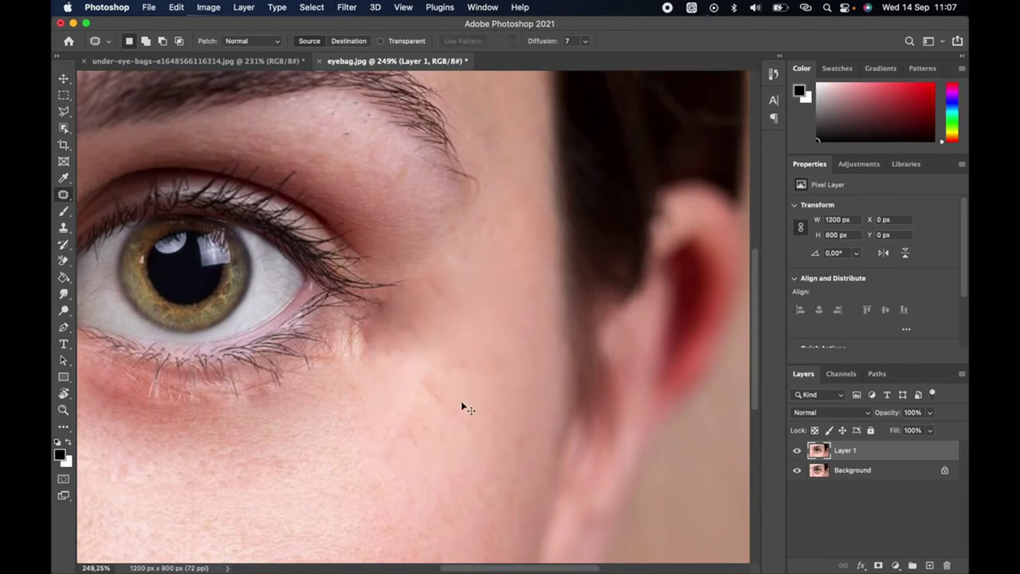
scroll(415, 387, "down", 3)
scroll(414, 387, "down", 1)
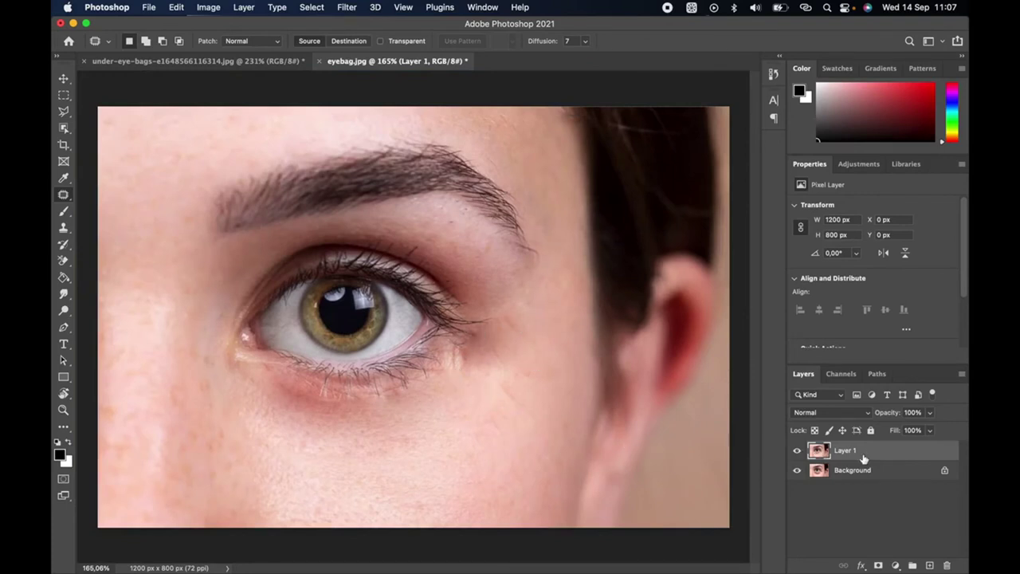
Step: Compare the retouch with the original by lowering Layer 1's opacity to 0% and raising it back to 100%
left_click(930, 413)
left_click(915, 430)
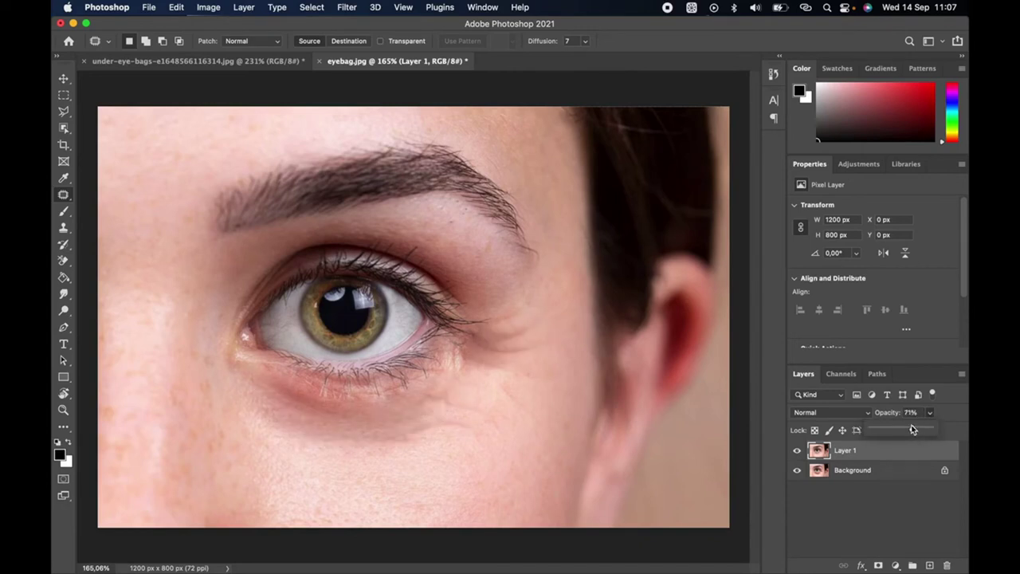
left_click_drag(913, 429, 854, 431)
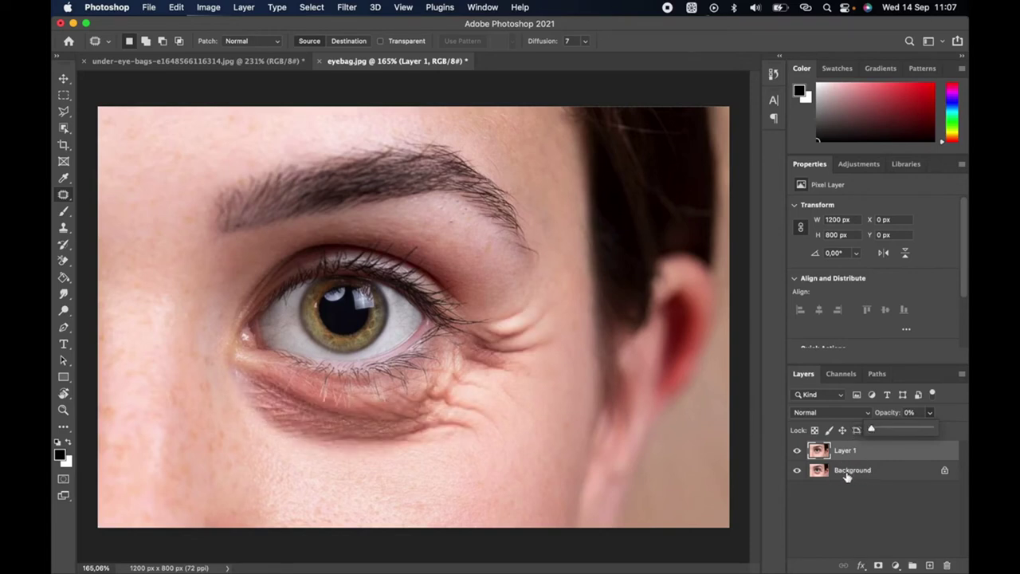
left_click_drag(907, 428, 943, 427)
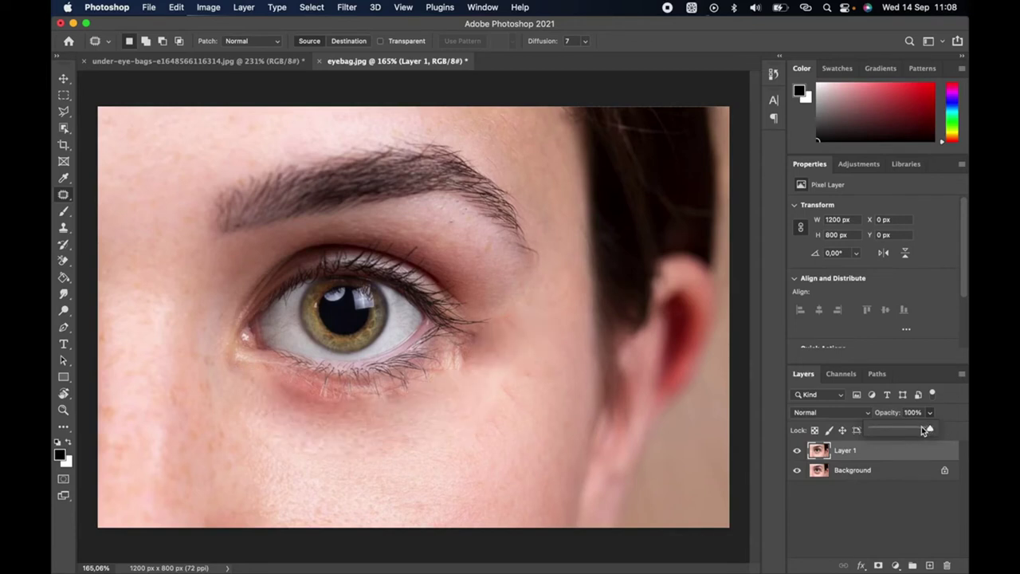
Step: Set Layer 1's opacity to 74% to blend the retouch with the original skin, and deselect the layer
left_click(922, 429)
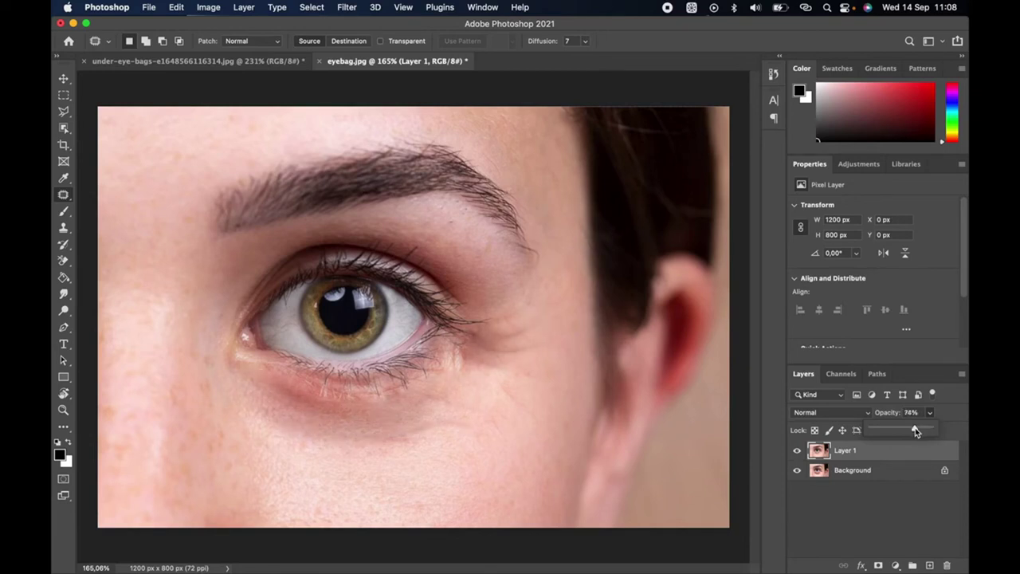
scroll(610, 421, "down", 5)
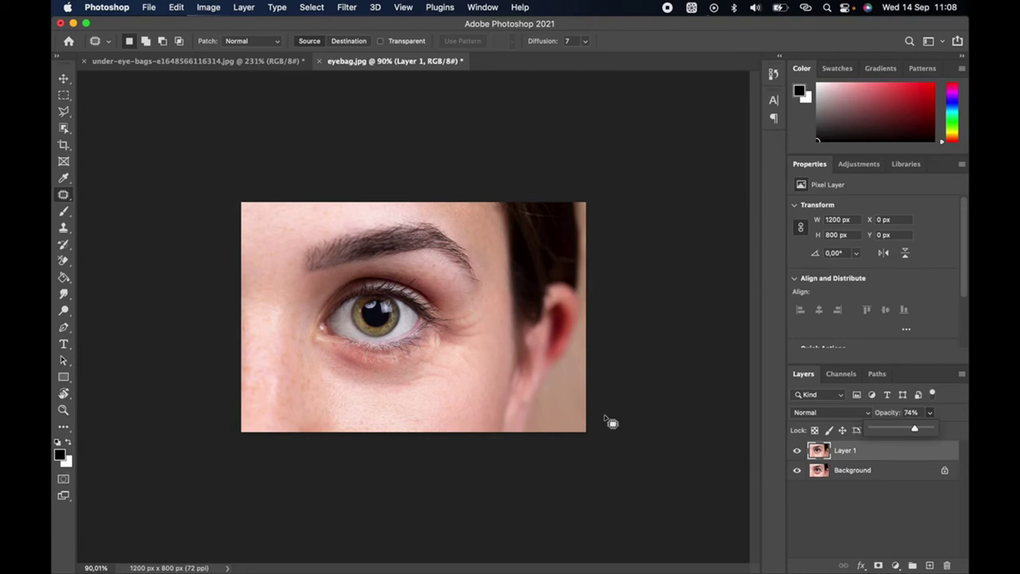
scroll(610, 422, "up", 4)
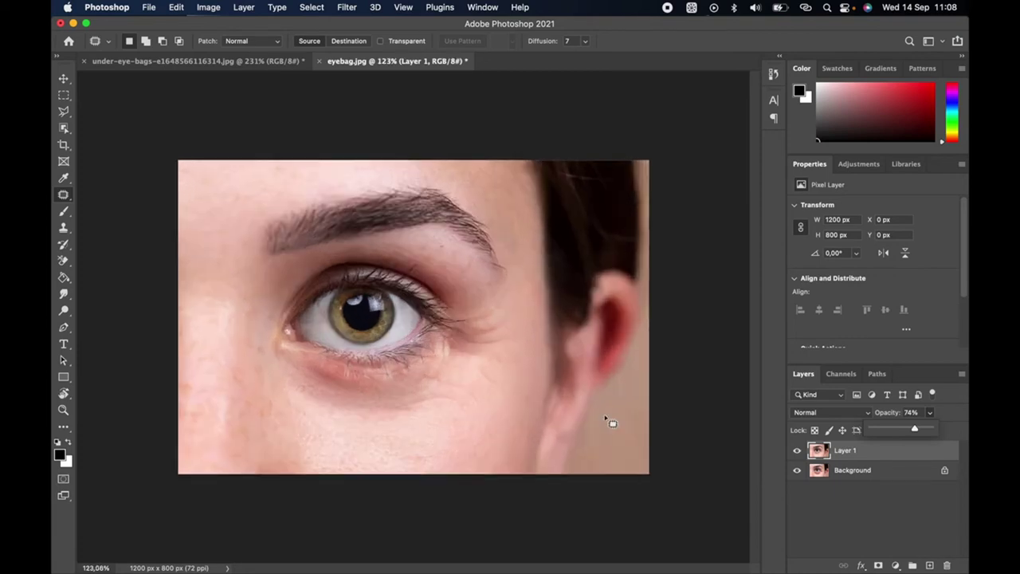
left_click(866, 526)
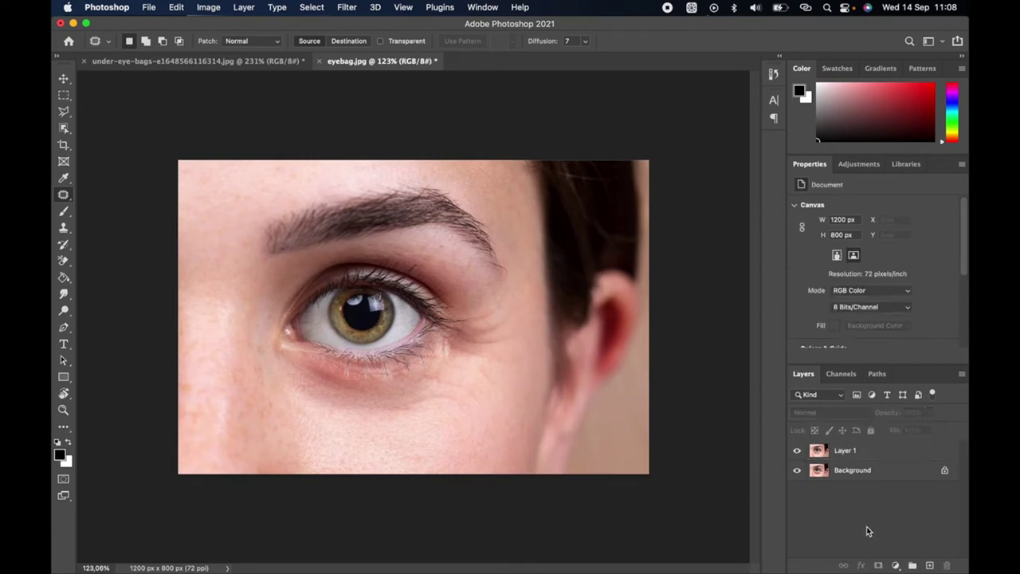
key("ctrl+Tab")
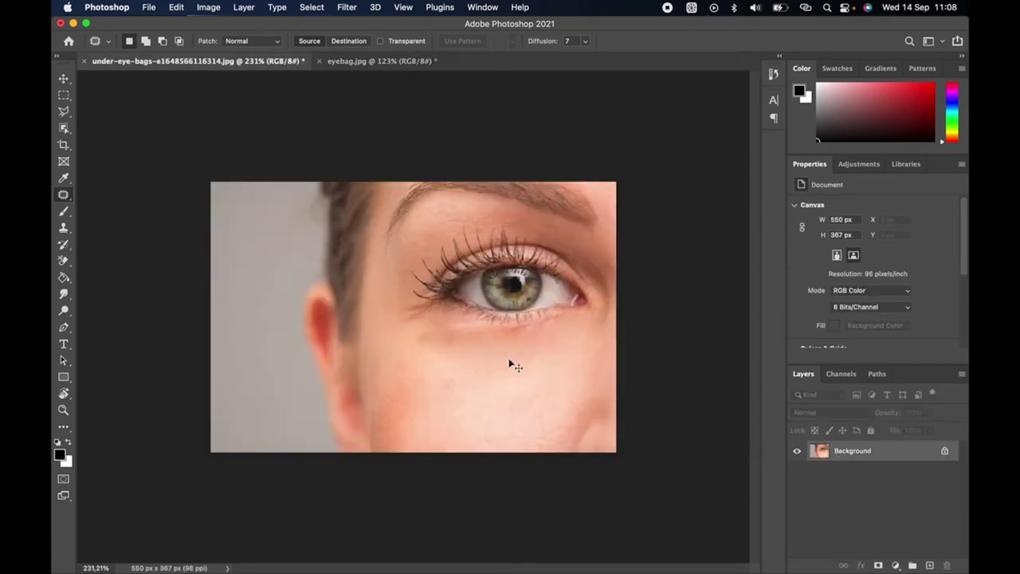
key("ctrl+Tab")
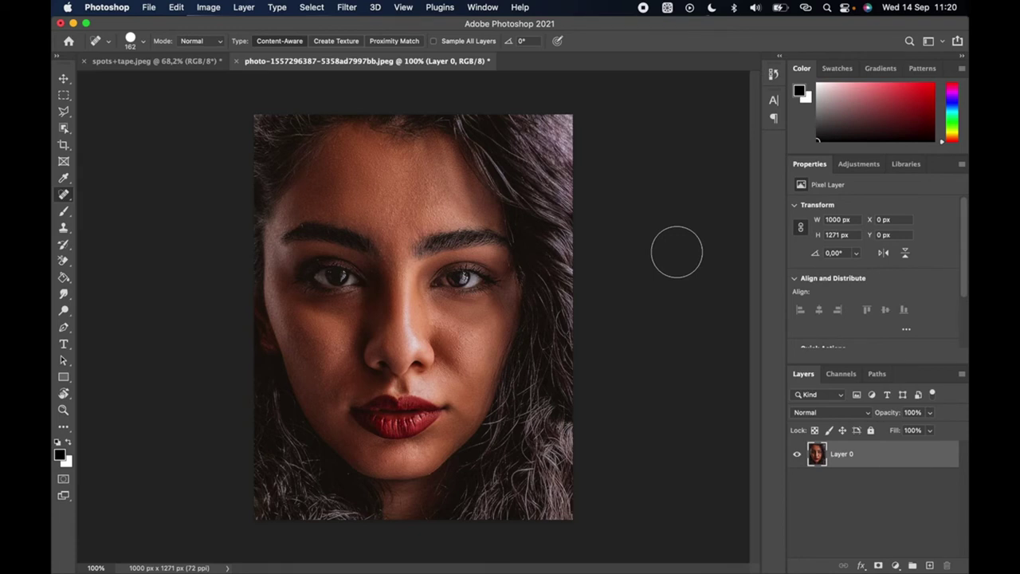
scroll(676, 252, "up", 2)
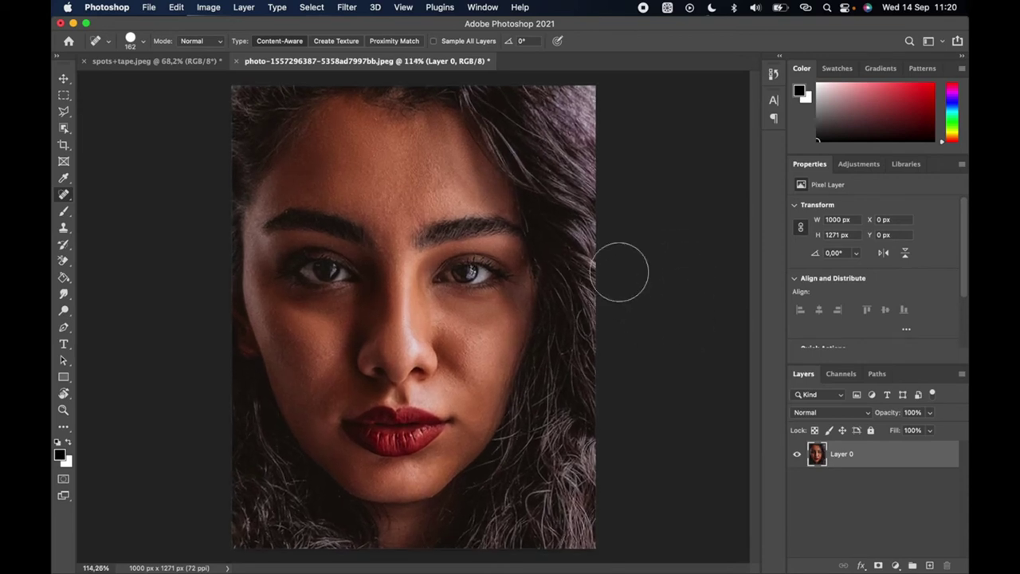
right_click(886, 457)
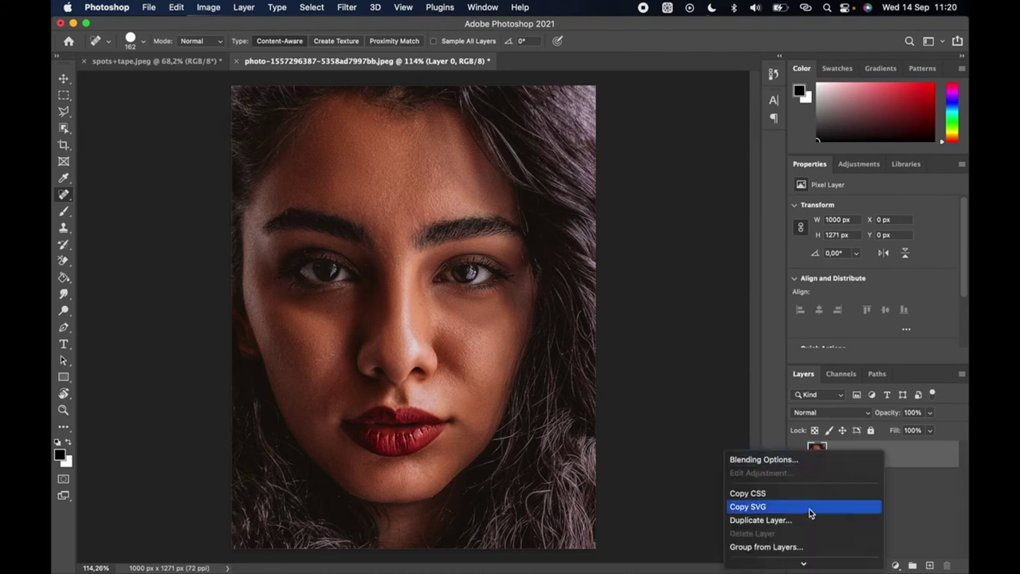
left_click(914, 480)
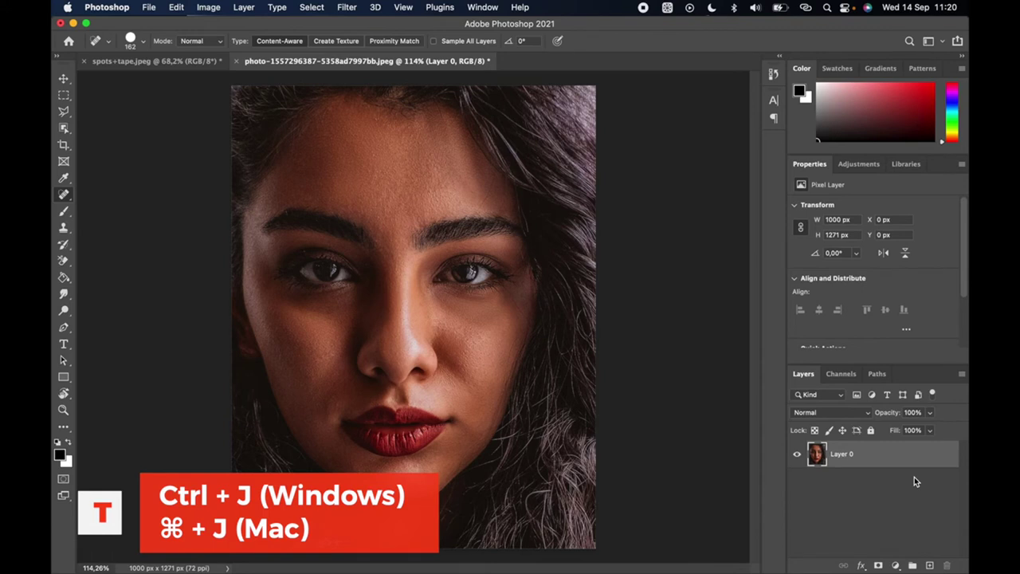
key("super+j")
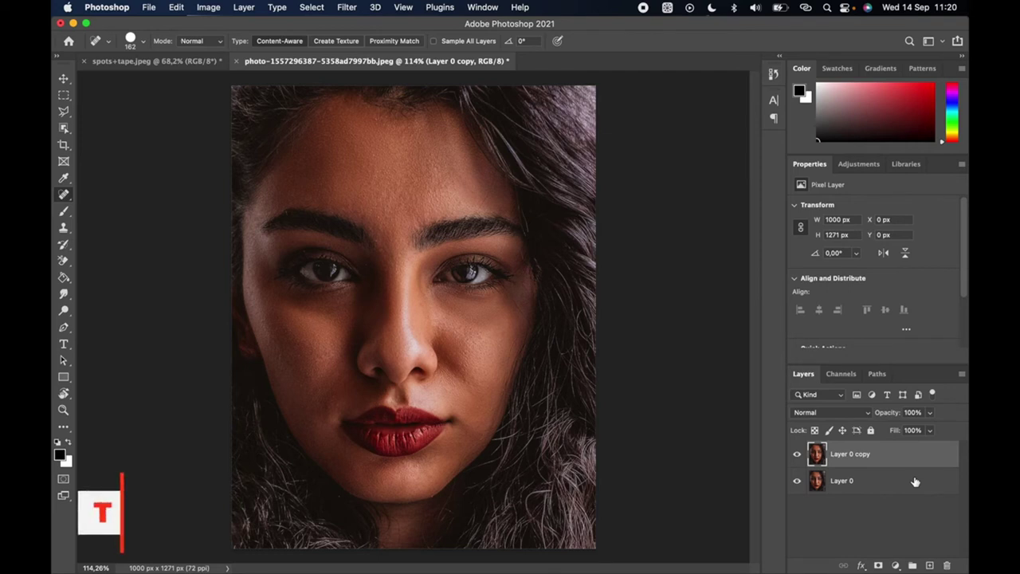
key("super+i")
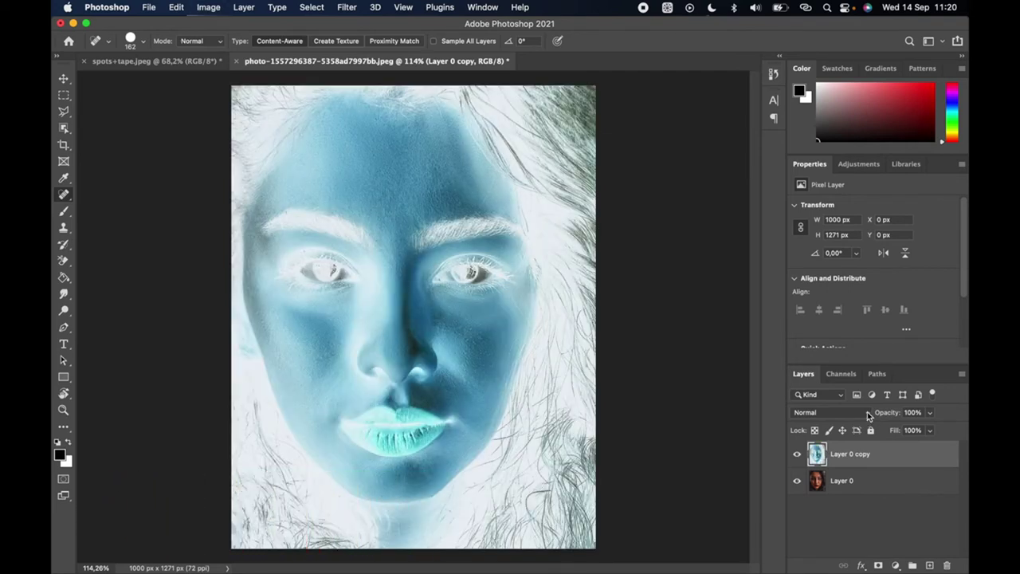
Step: Set the blend mode of the inverted Layer 0 copy to Vivid Light
left_click(866, 413)
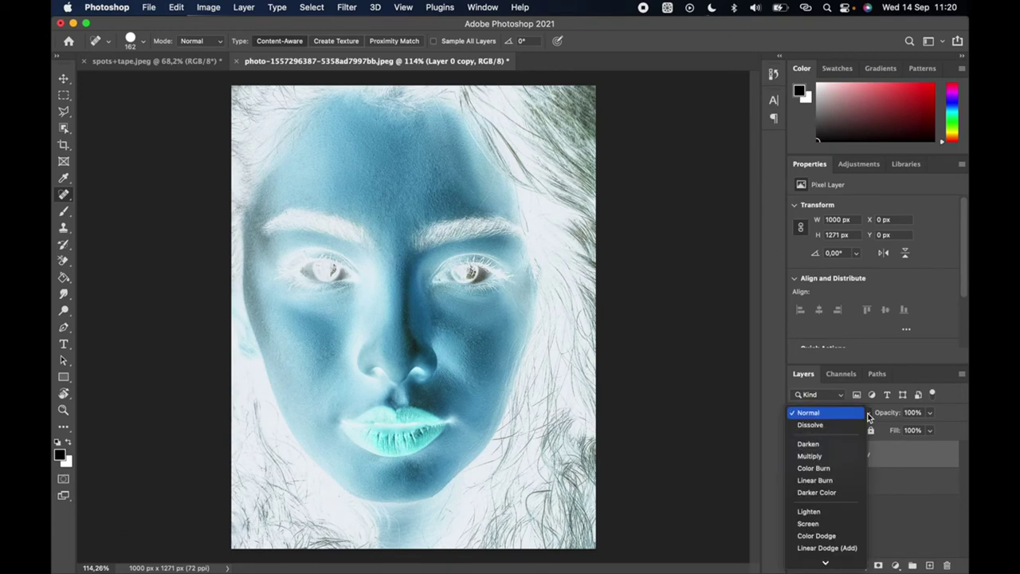
scroll(832, 478, "down", 3)
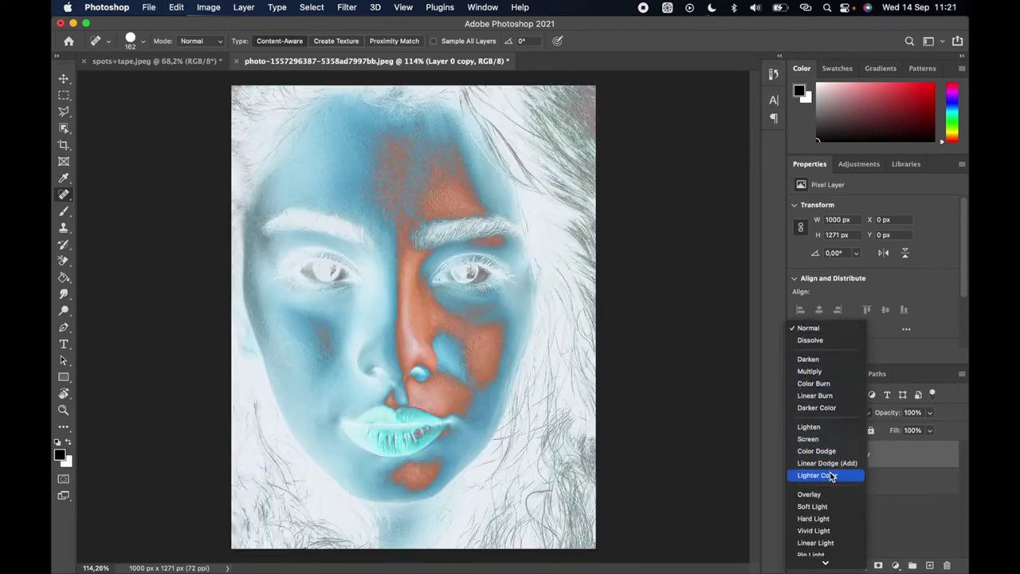
left_click(828, 531)
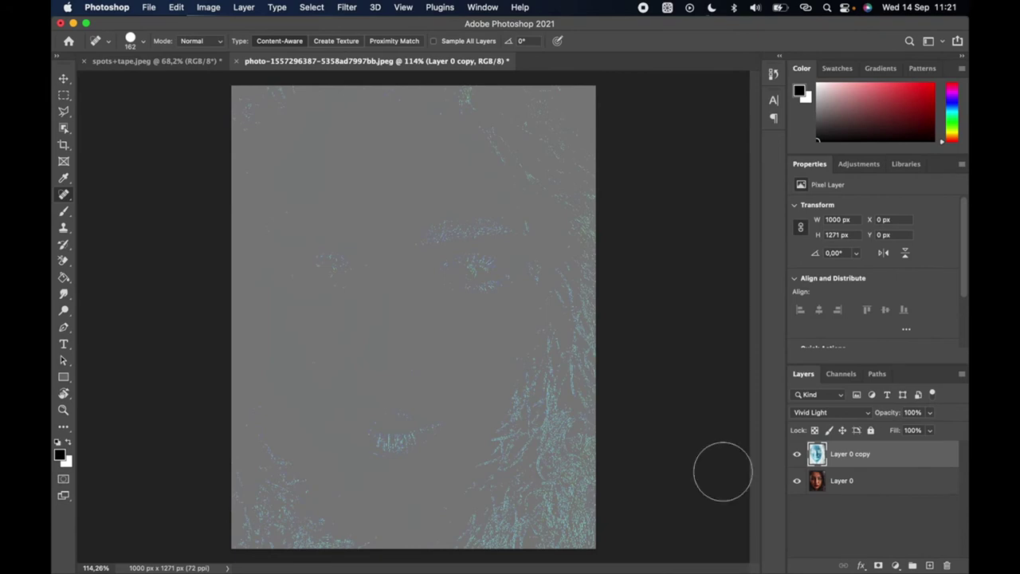
Step: Apply a High Pass filter with a radius of 20.4 pixels to Layer 0 copy
left_click(347, 6)
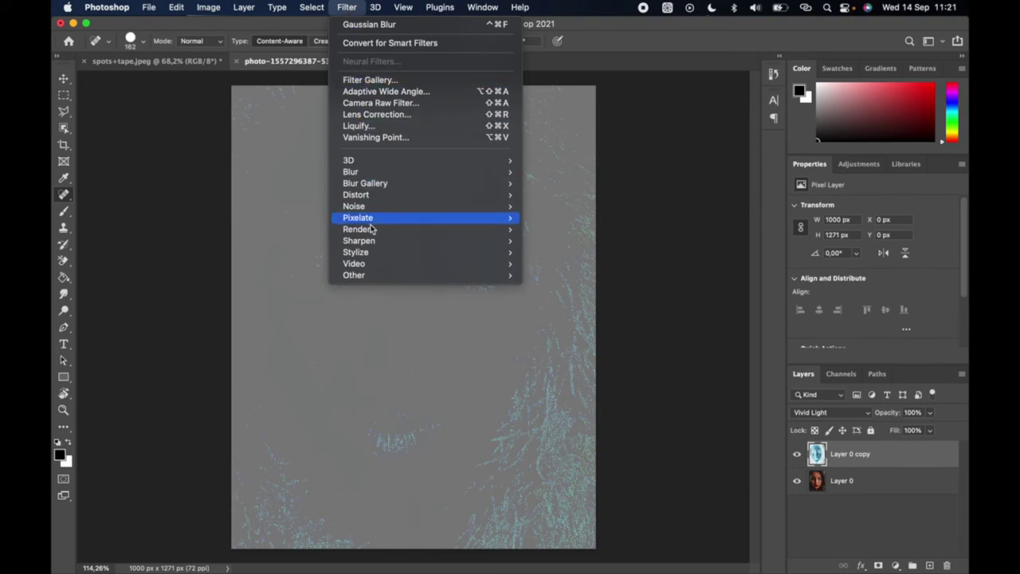
mouse_move(387, 276)
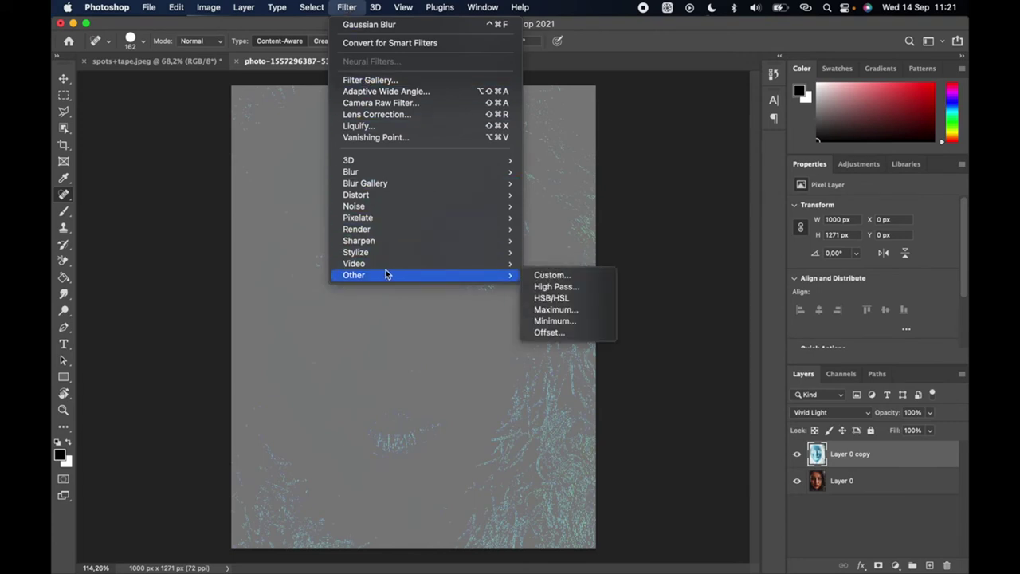
left_click(540, 287)
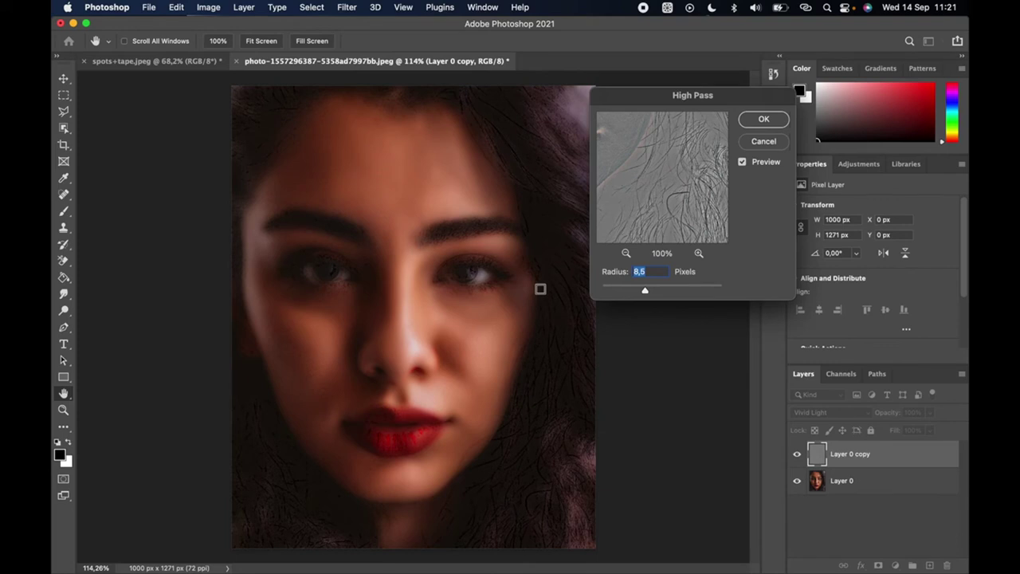
left_click(653, 291)
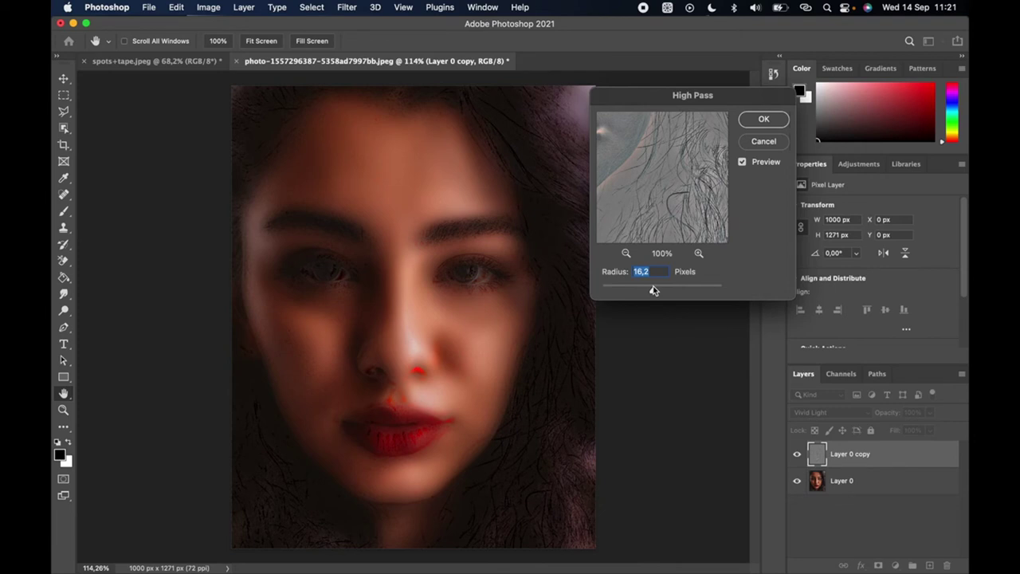
left_click_drag(654, 291, 653, 292)
left_click(656, 293)
left_click_drag(655, 293, 654, 293)
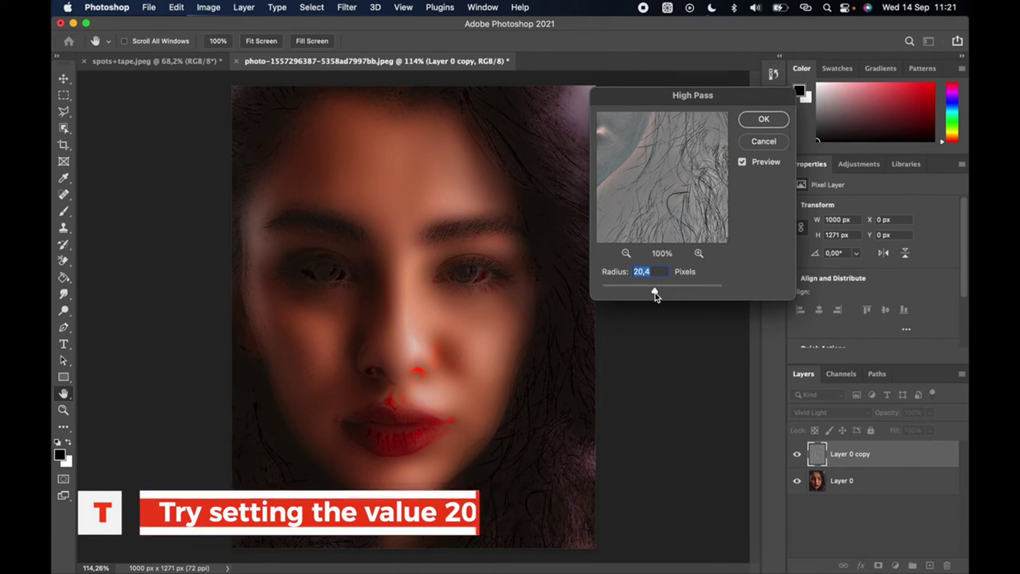
left_click(763, 120)
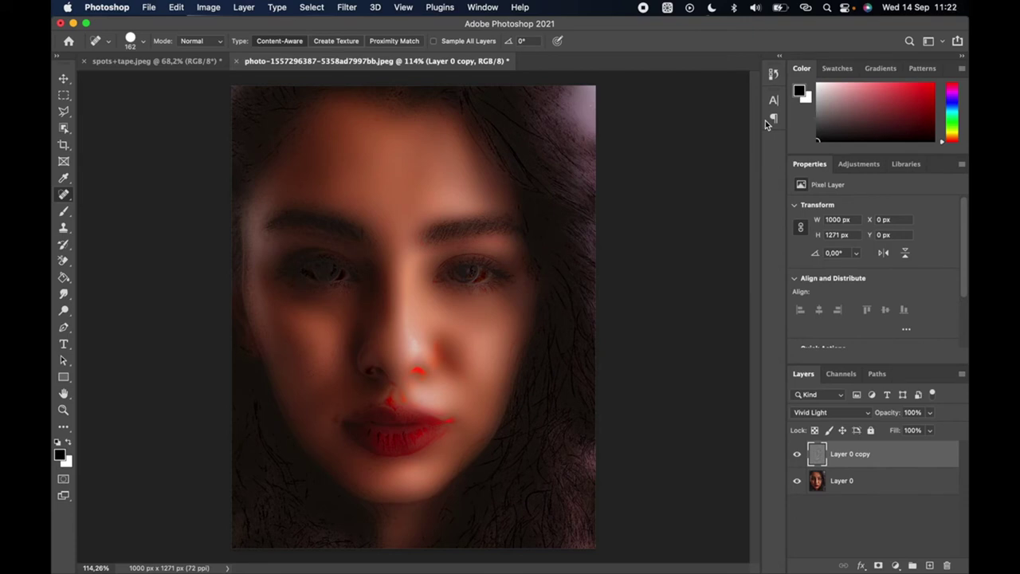
Step: Apply a Gaussian Blur with a radius of 1.3 pixels to Layer 0 copy to bring back fine skin texture
left_click(348, 7)
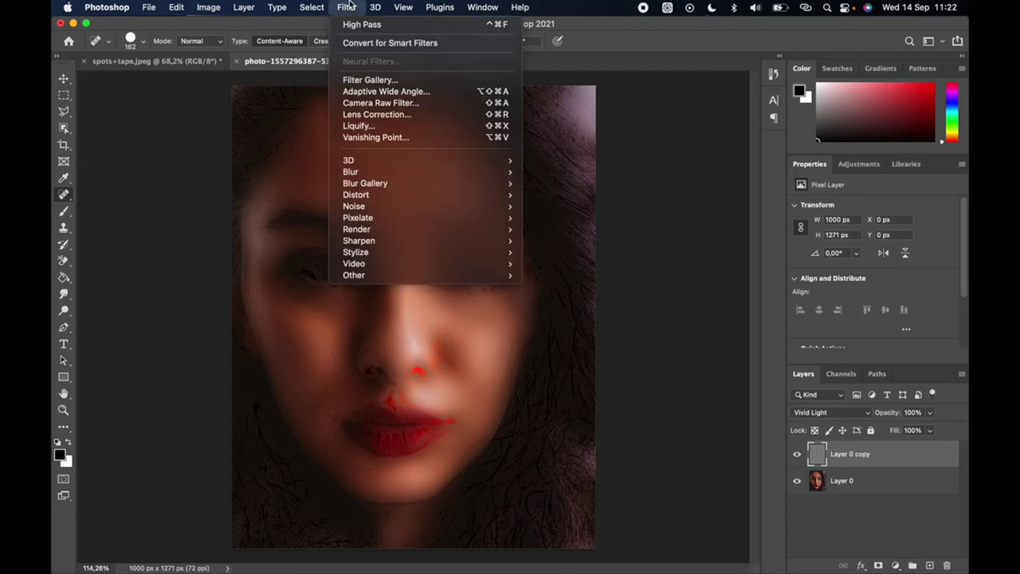
mouse_move(427, 173)
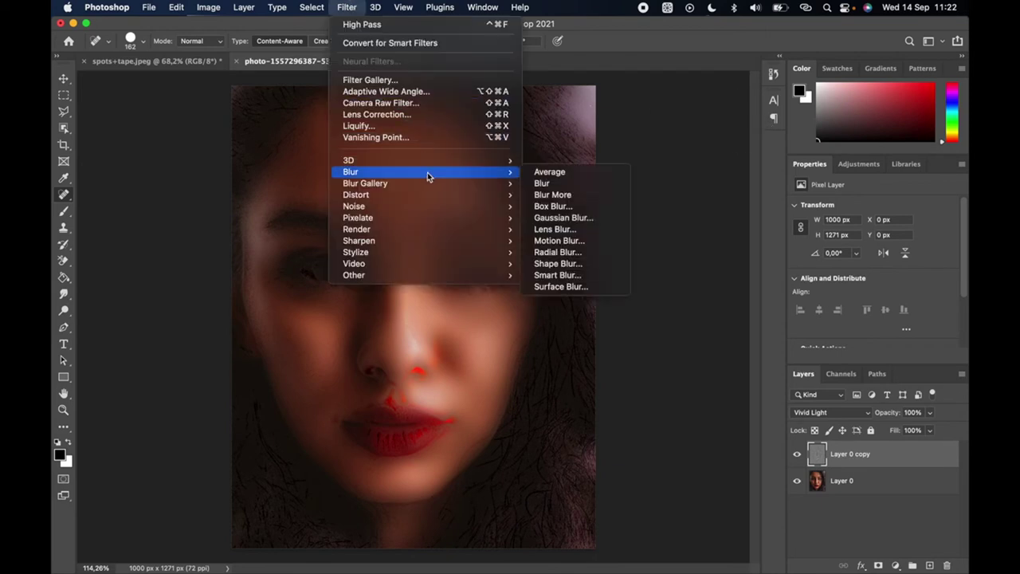
left_click(548, 218)
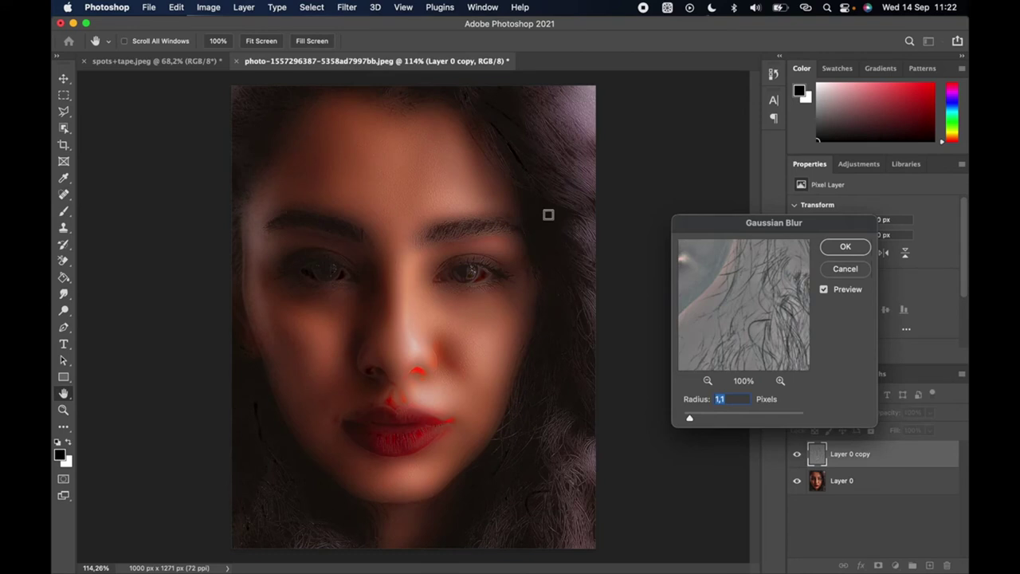
left_click_drag(690, 418, 834, 419)
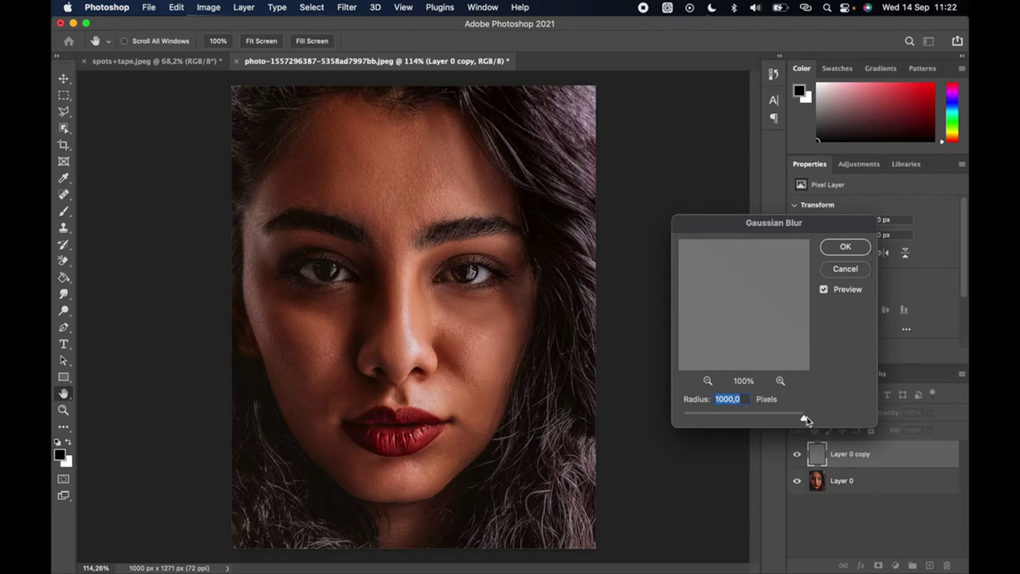
left_click_drag(805, 417, 652, 408)
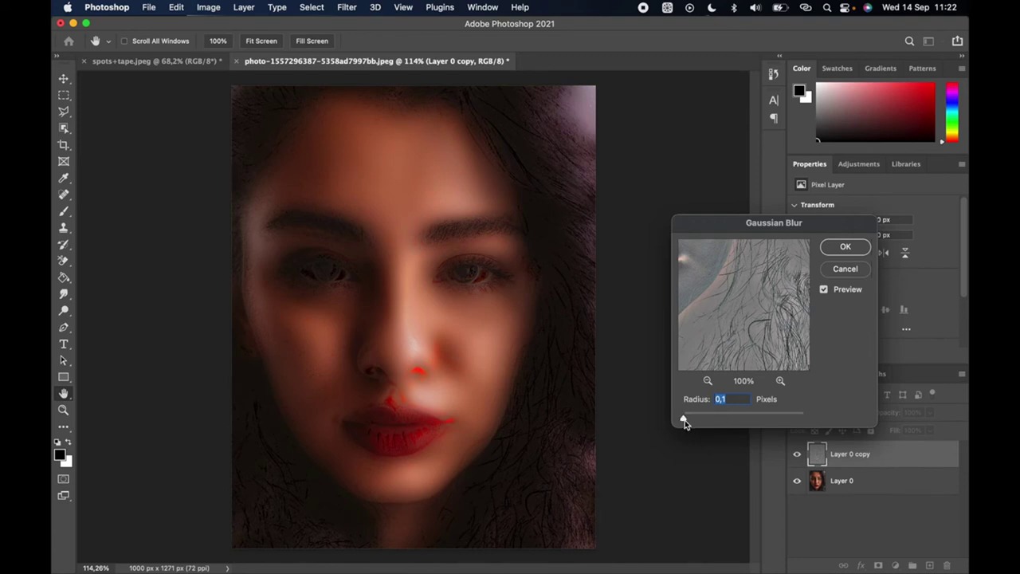
left_click_drag(683, 422, 686, 423)
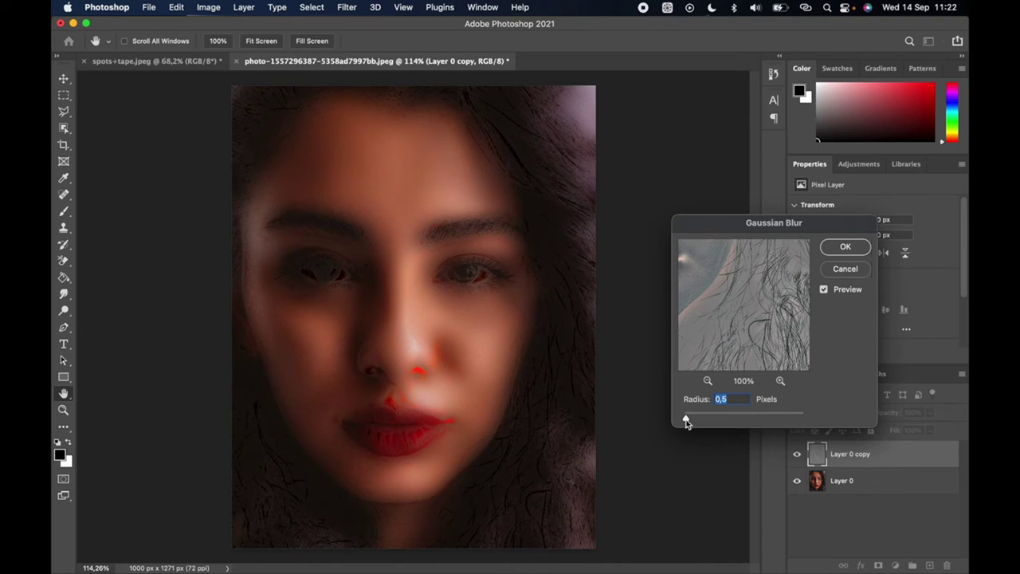
left_click_drag(685, 423, 688, 424)
left_click_drag(687, 419, 689, 423)
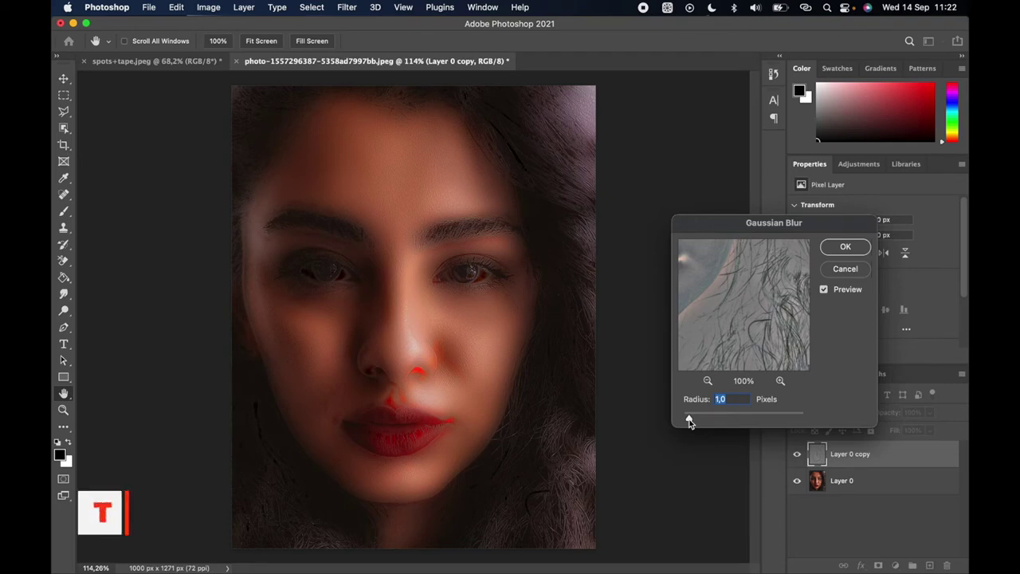
left_click_drag(689, 423, 690, 423)
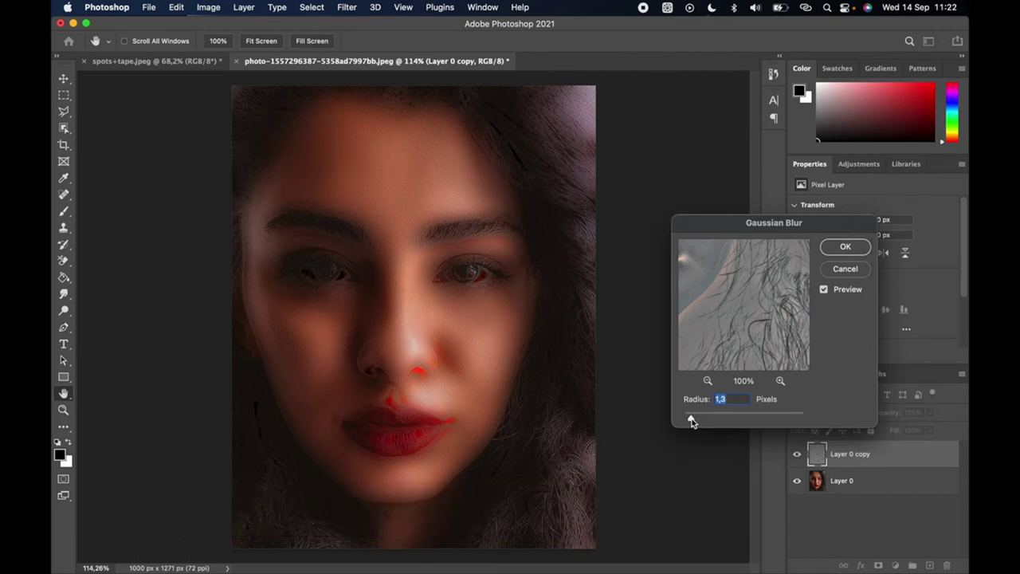
left_click_drag(690, 422, 690, 422)
left_click(844, 246)
key("j")
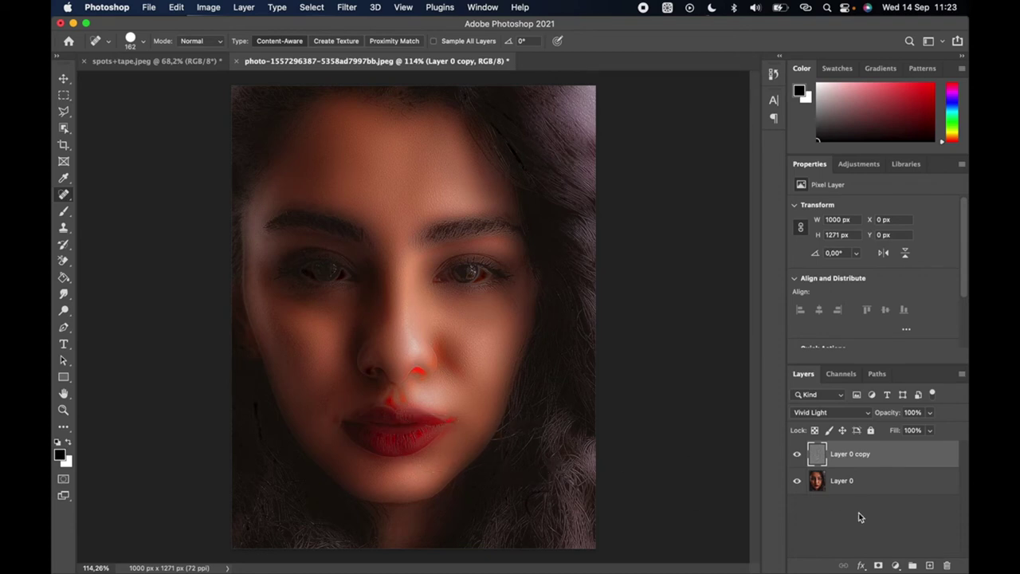
Step: Try painting black with the Brush on a white layer mask across the nose and mouth, and undo the stroke and the mask
left_click(878, 565)
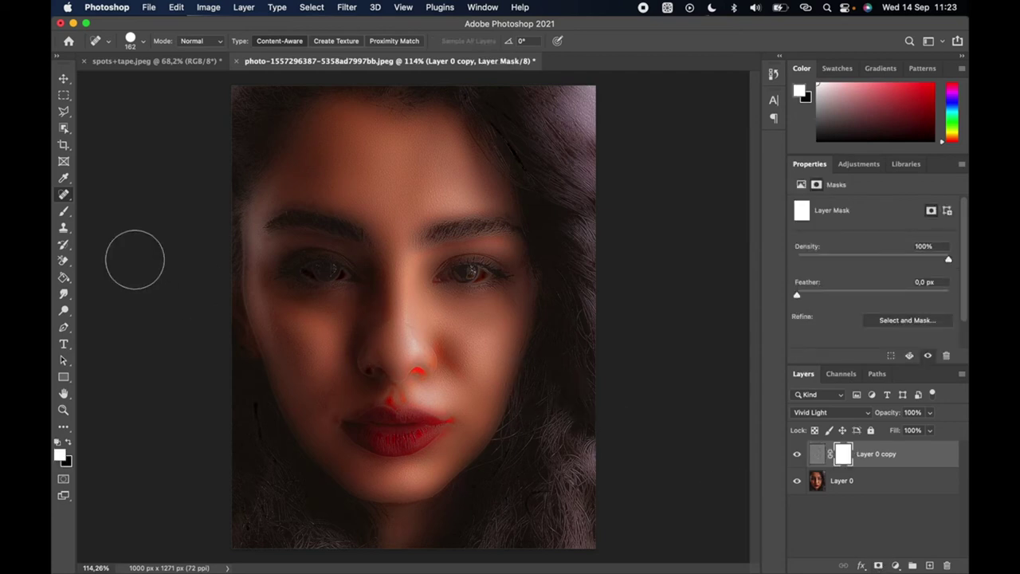
left_click(63, 210)
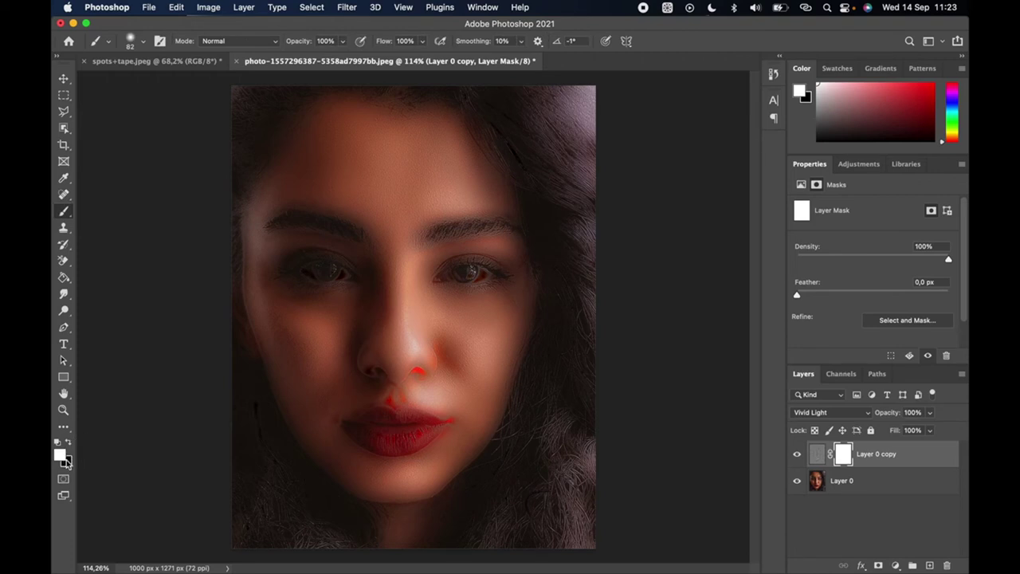
key("x")
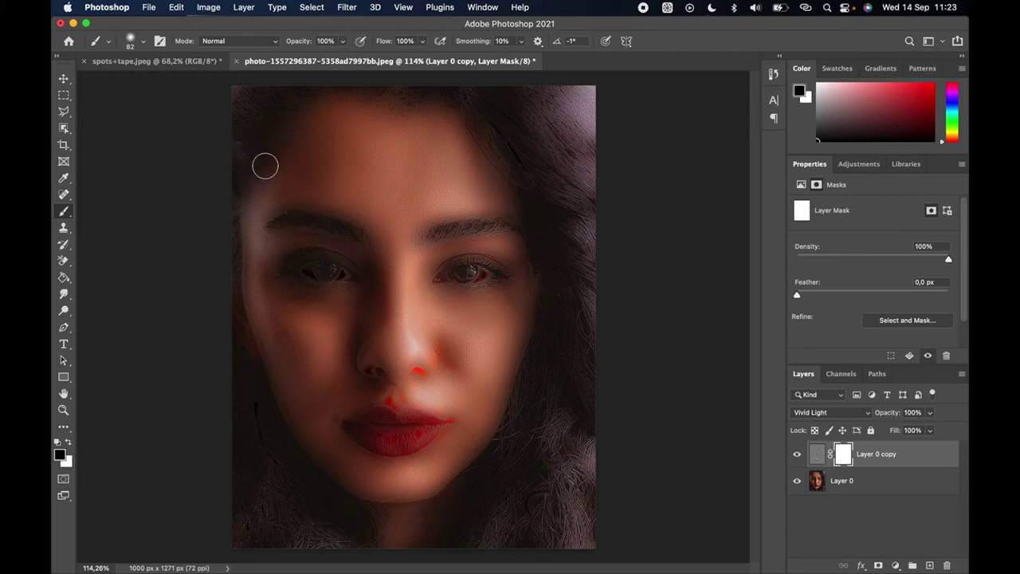
left_click_drag(390, 321, 478, 495)
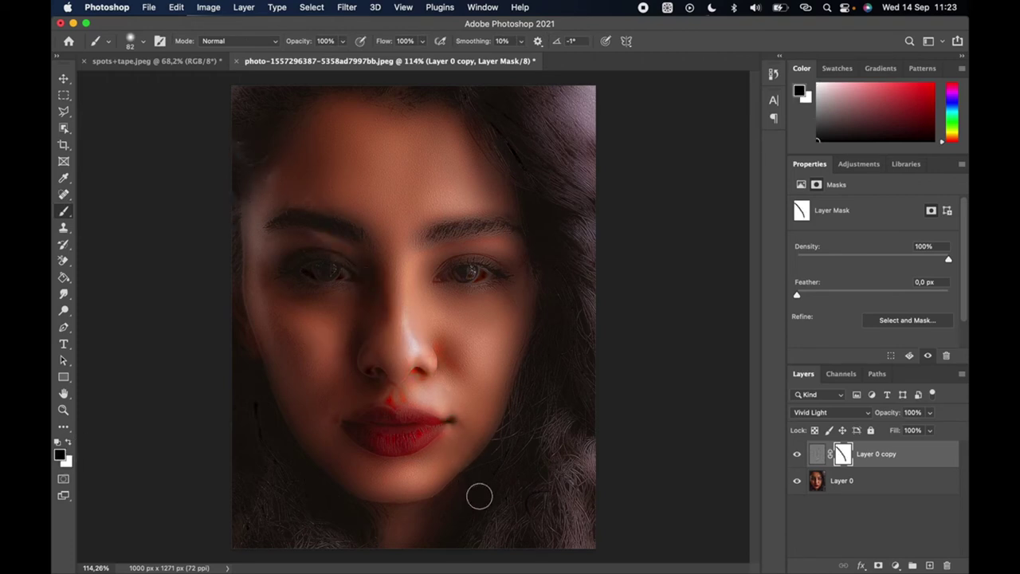
key("super+z")
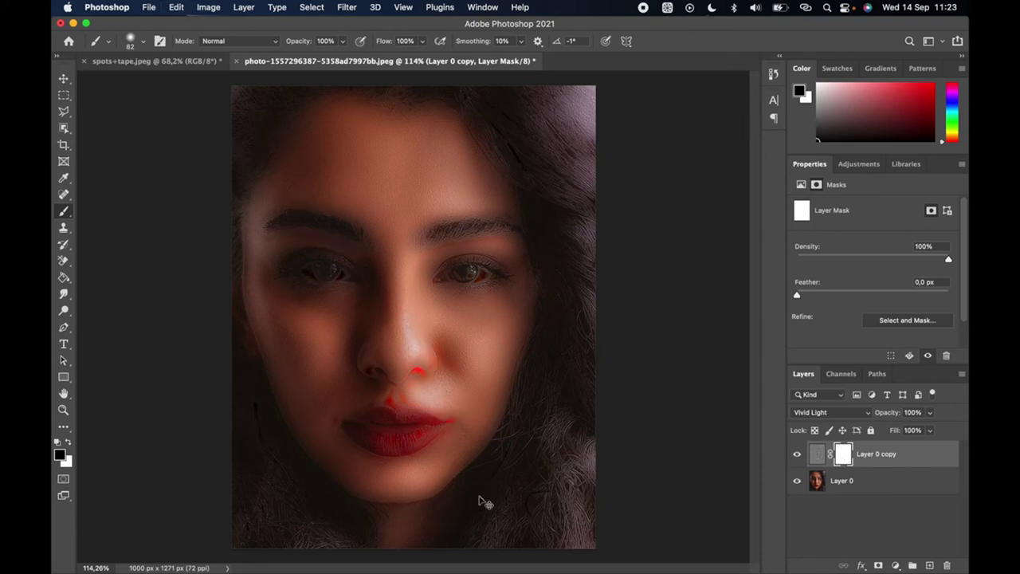
key("super+z")
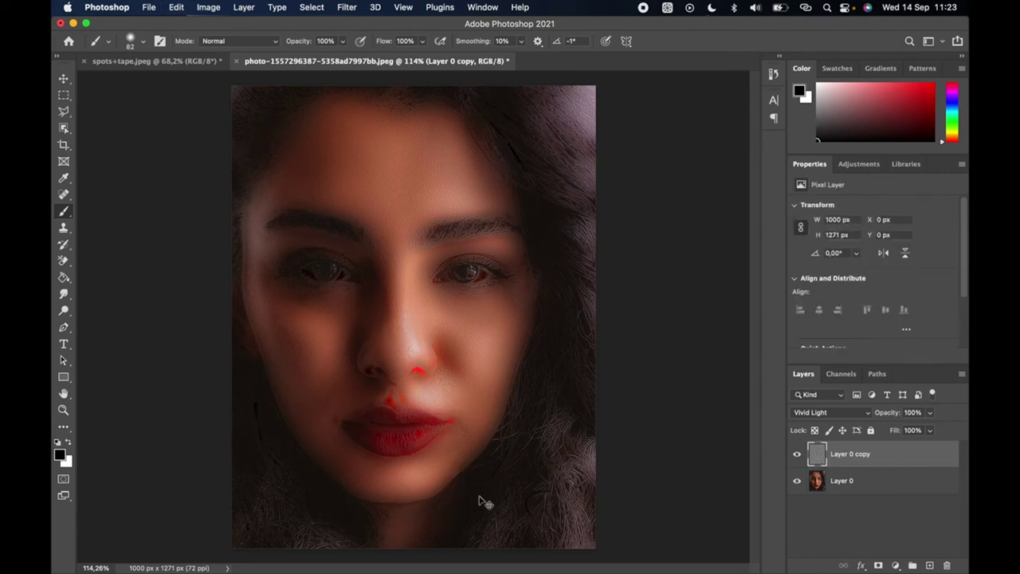
Step: Add a black layer mask to Layer 0 copy and brush white over the middle of the forehead
left_click(877, 565, "alt")
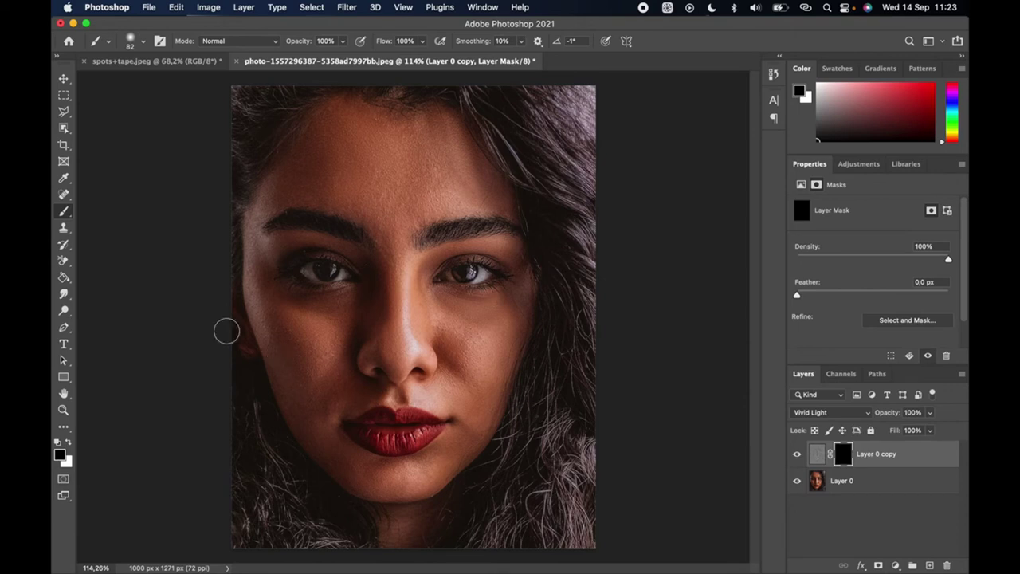
key("x")
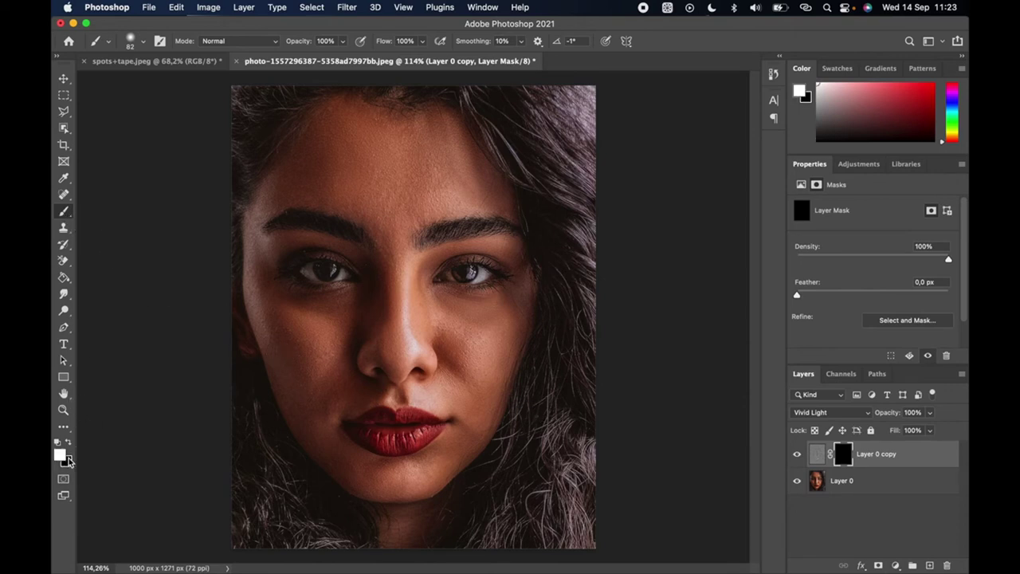
mouse_move(390, 191)
left_mouse_down()
mouse_move(338, 180)
mouse_move(381, 185)
mouse_move(350, 172)
mouse_move(396, 163)
left_mouse_up()
Step: Enlarge the brush to 121 px and paint white on the mask over the rest of the forehead and both cheeks
left_click(145, 42)
left_click_drag(166, 83, 168, 82)
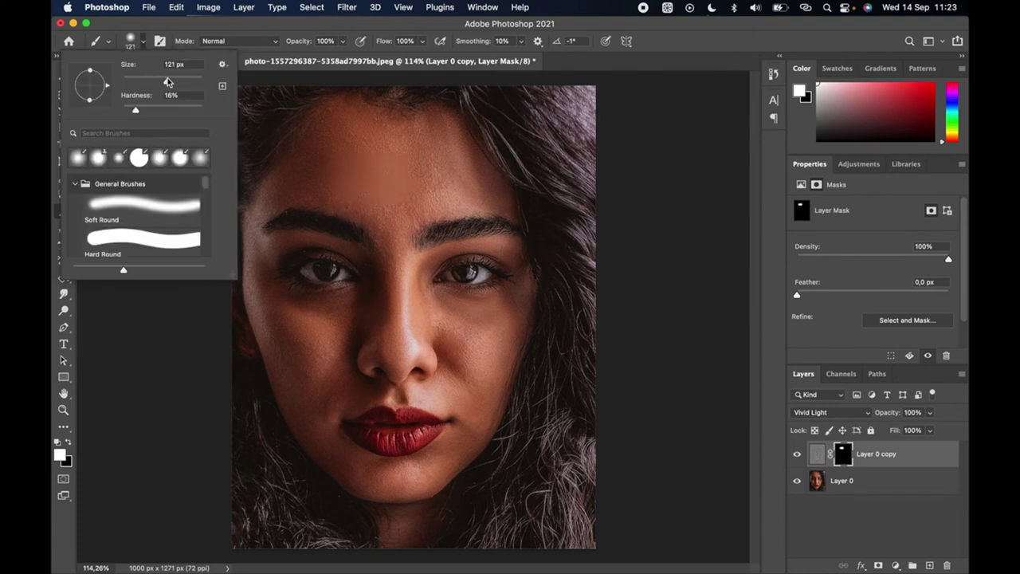
left_click(359, 173)
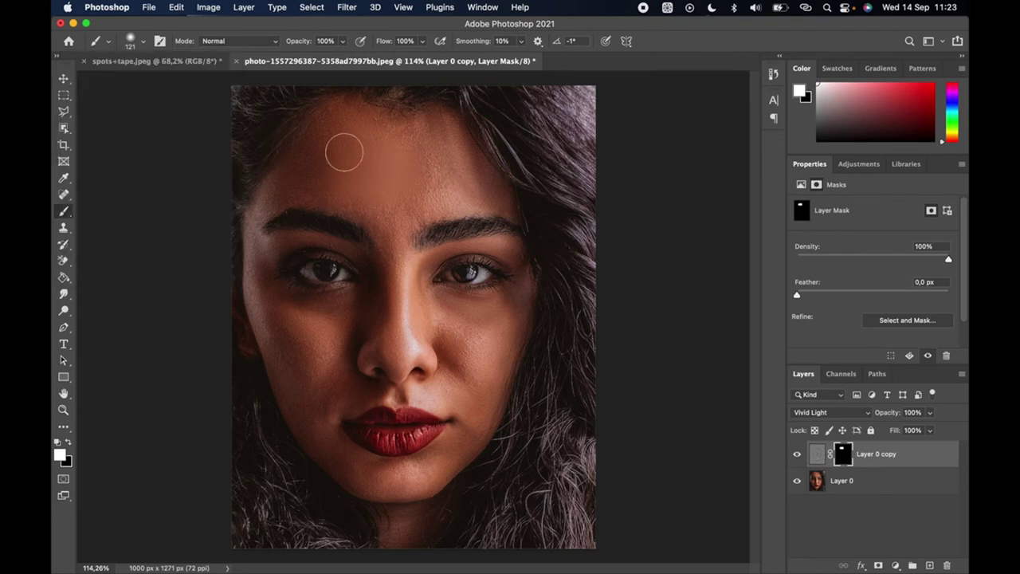
mouse_move(474, 185)
left_mouse_down()
mouse_move(415, 196)
mouse_move(437, 181)
mouse_move(385, 223)
mouse_move(374, 206)
mouse_move(333, 195)
mouse_move(348, 196)
mouse_move(275, 186)
mouse_move(340, 138)
mouse_move(318, 142)
mouse_move(387, 177)
left_mouse_up()
mouse_move(310, 341)
left_mouse_down()
mouse_move(281, 321)
mouse_move(310, 384)
mouse_move(333, 329)
mouse_move(318, 334)
mouse_move(327, 325)
mouse_move(281, 313)
mouse_move(362, 353)
left_mouse_up()
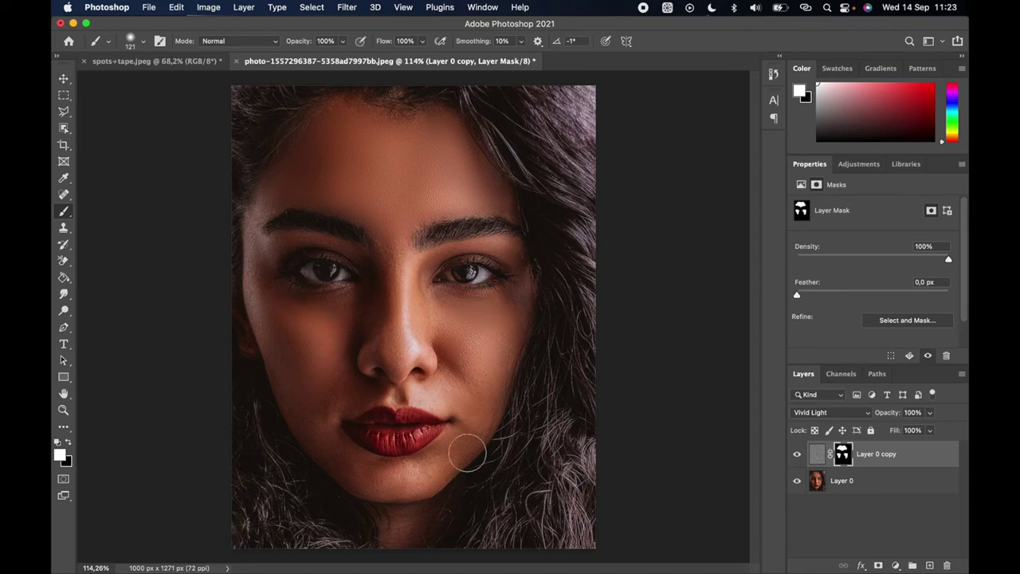
Step: Reduce the brush to 78 px and paint white on the mask over the chin and the skin below the lips
scroll(467, 450, "up", 5)
scroll(467, 452, "down", 5)
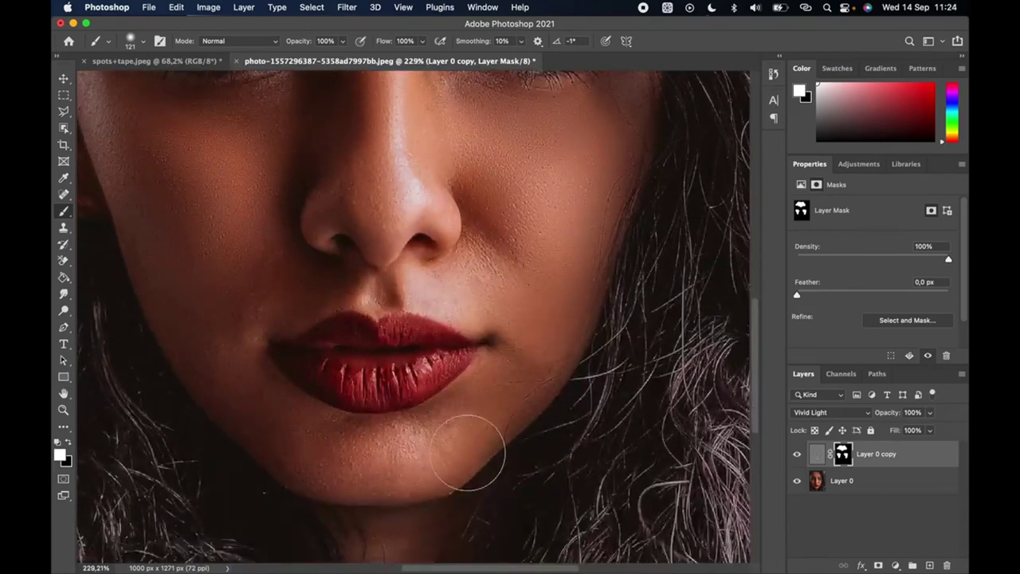
left_click(144, 43)
left_click(157, 82)
left_click(364, 341)
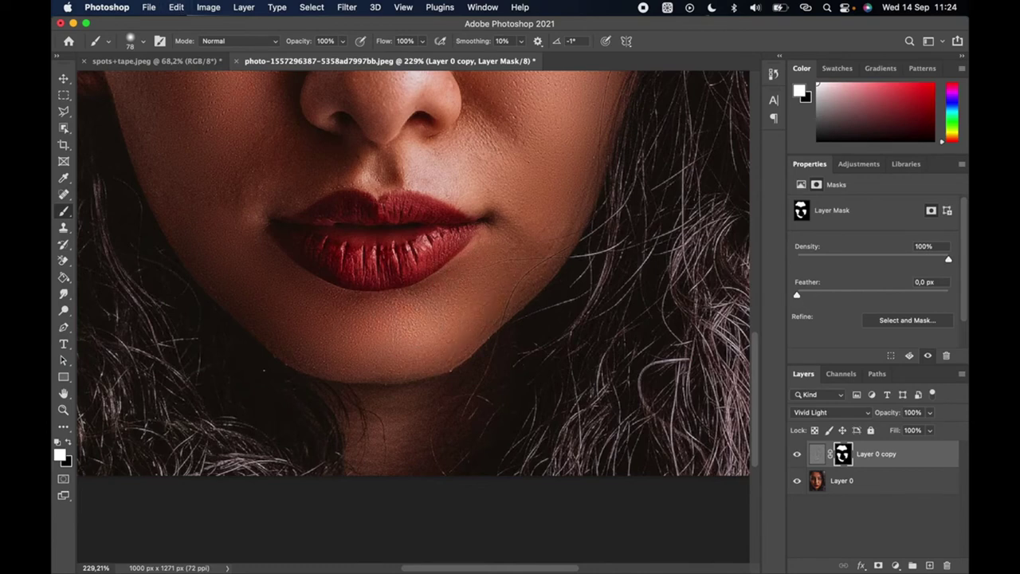
Step: Paint white on the mask over the remaining cheek skin and the areas under the eyes with the 78 px brush
scroll(541, 238, "up", 4)
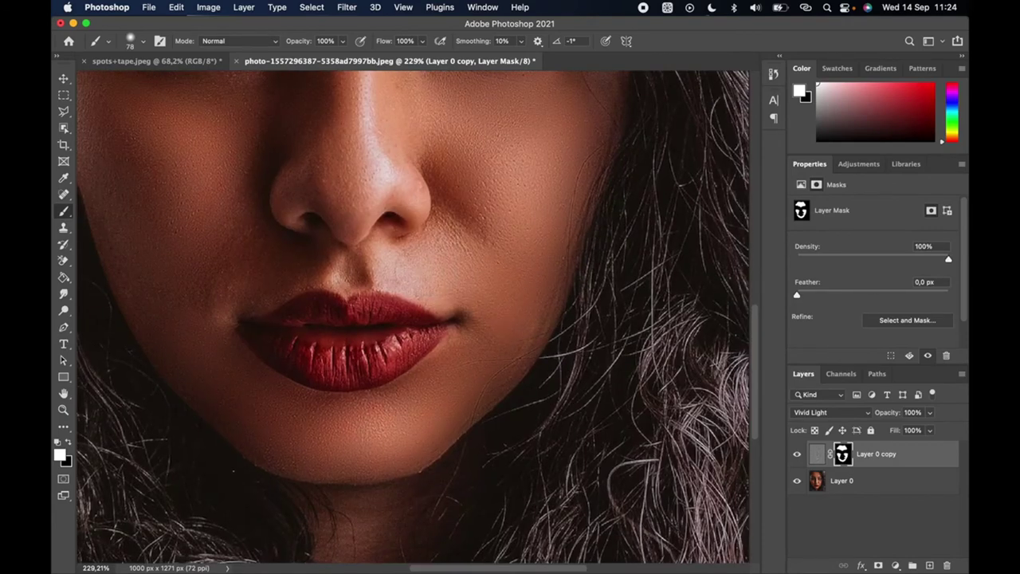
mouse_move(279, 271)
left_mouse_down()
mouse_move(213, 297)
mouse_move(239, 230)
mouse_move(221, 262)
left_mouse_up()
scroll(413, 321, "up", 3)
scroll(413, 321, "right", 3)
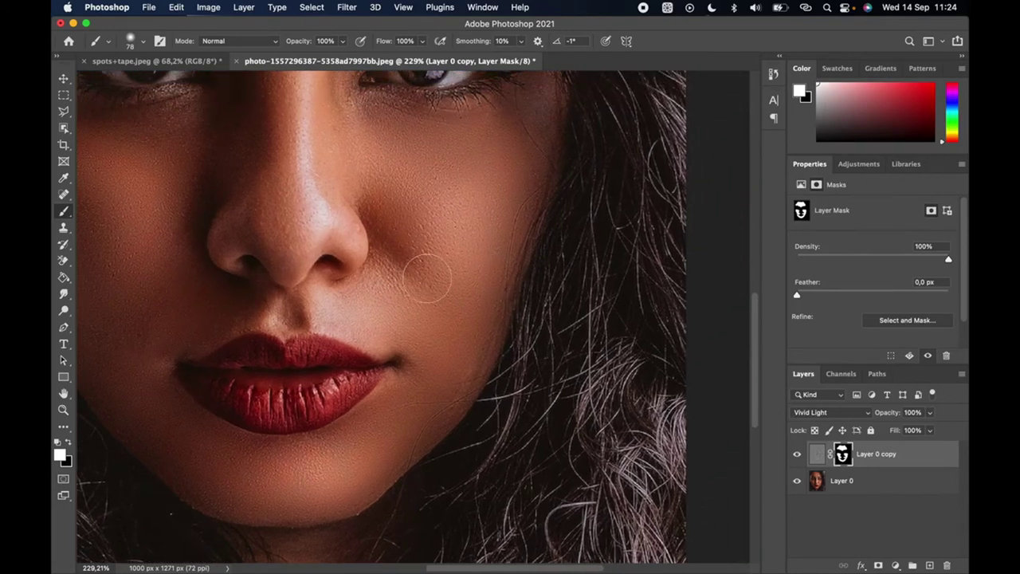
scroll(422, 246, "up", 3)
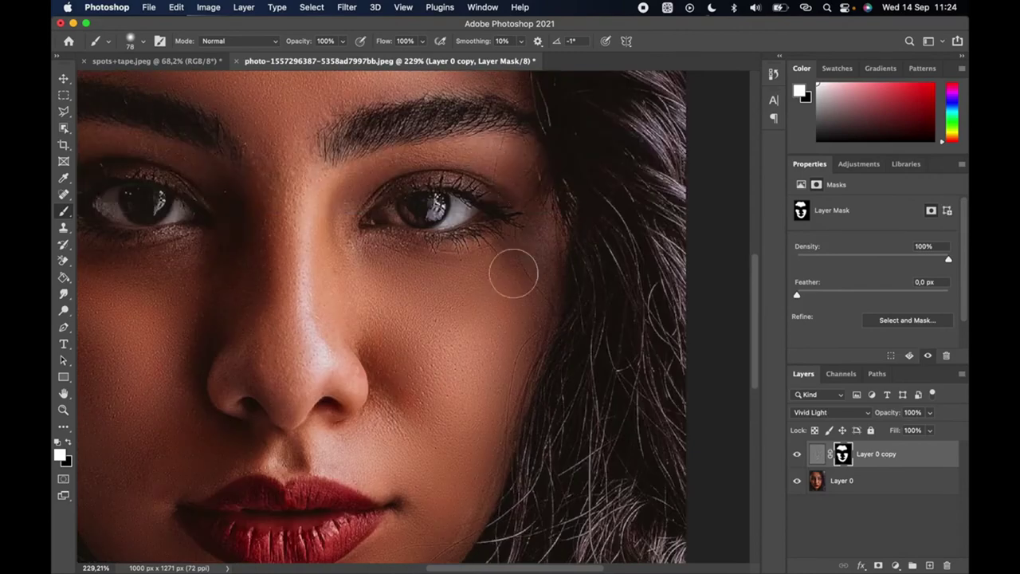
scroll(510, 255, "left", 4)
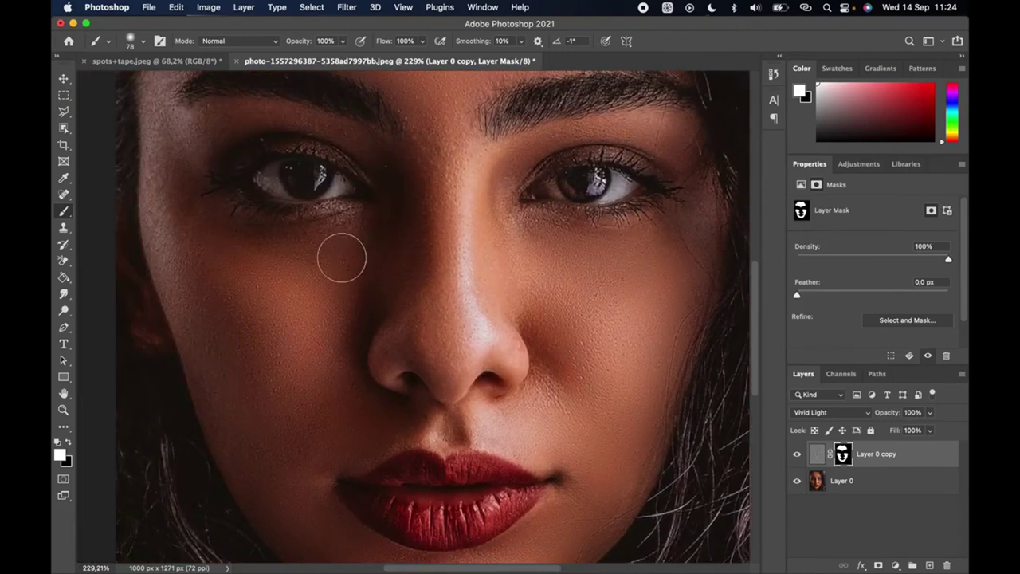
mouse_move(270, 263)
left_mouse_down()
mouse_move(226, 253)
mouse_move(195, 226)
mouse_move(164, 141)
mouse_move(174, 245)
left_mouse_up()
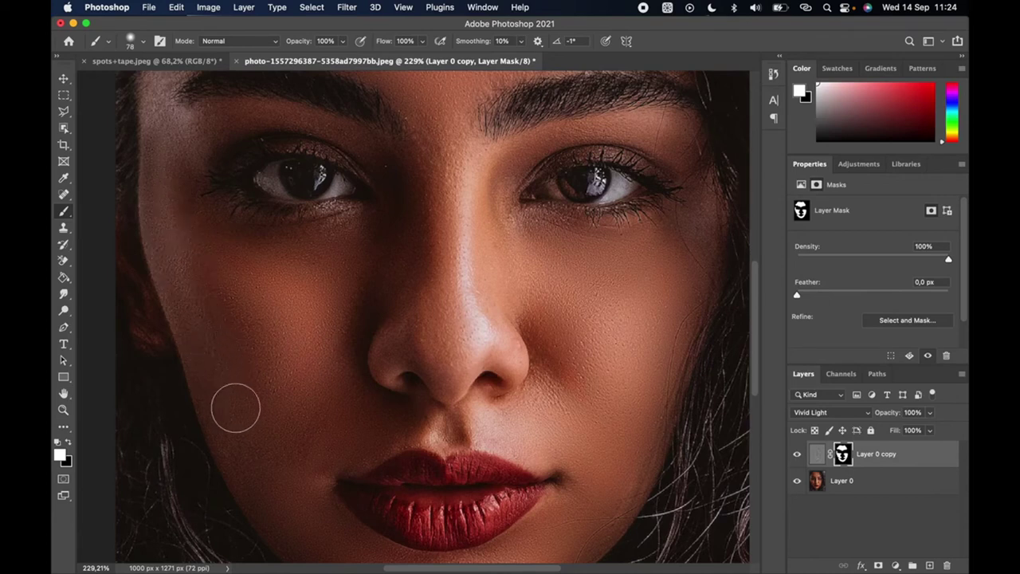
Step: Reduce the brush to 51 px and paint white on the mask between the eyebrows and over the nose
scroll(255, 454, "up", 2)
scroll(253, 454, "up", 3)
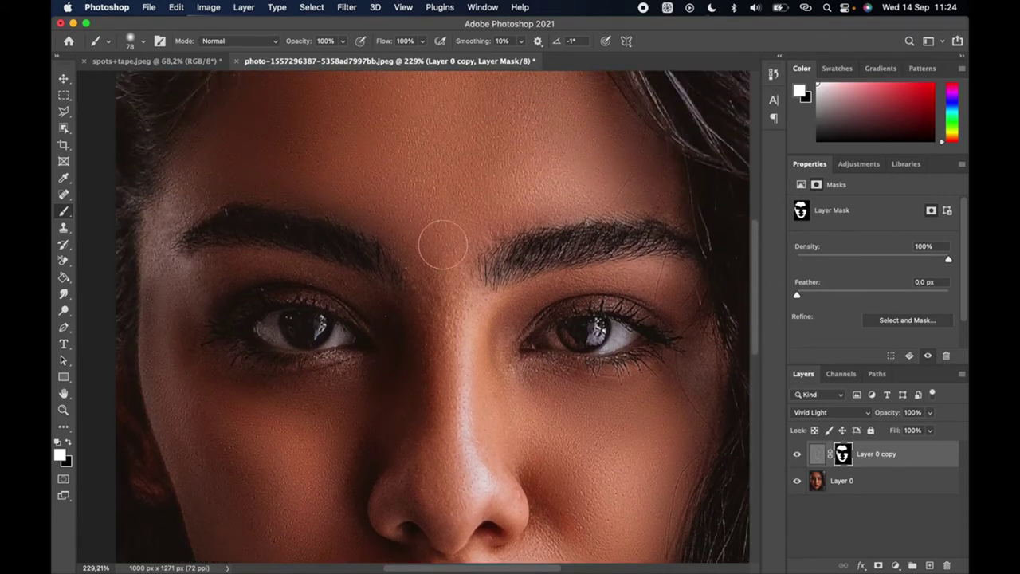
left_click(146, 44)
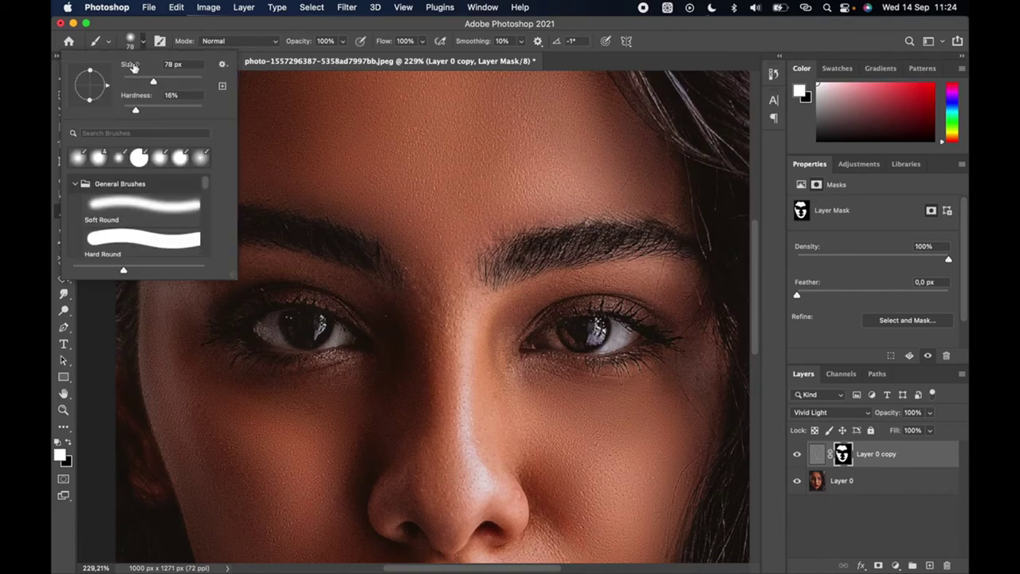
left_click_drag(153, 82, 145, 83)
left_click(452, 216)
scroll(444, 200, "down", 5)
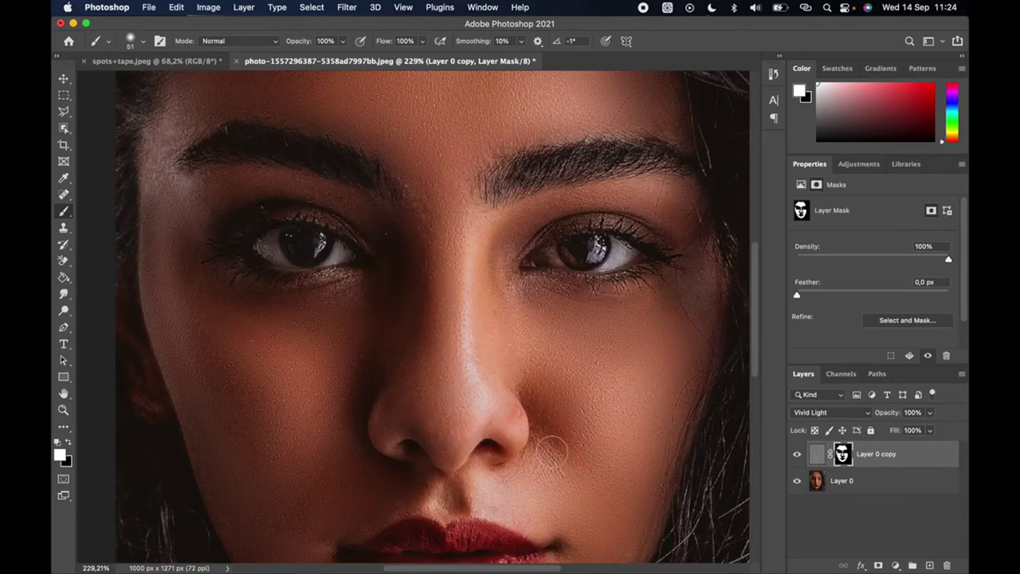
scroll(552, 452, "down", 5)
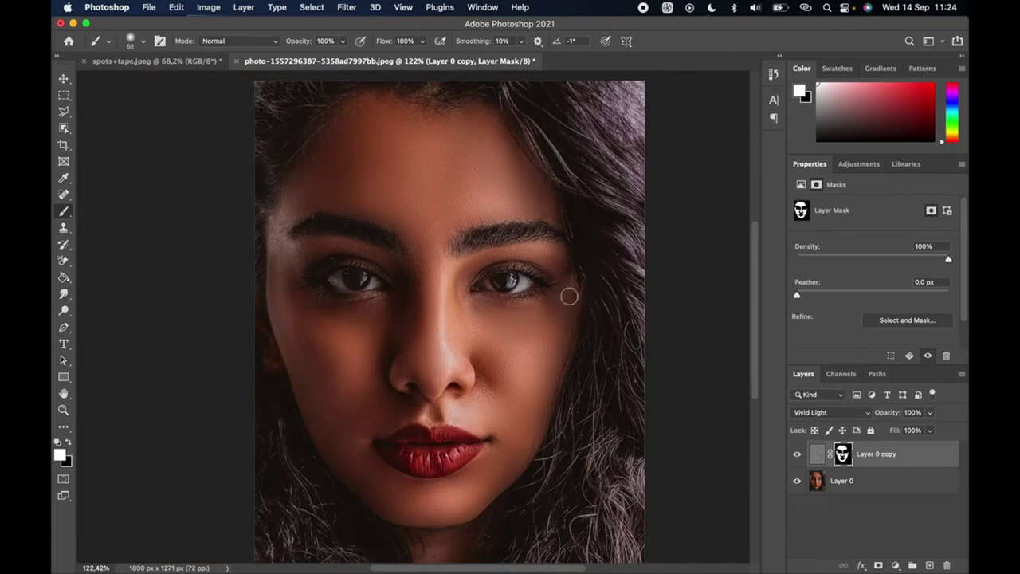
scroll(551, 348, "down", 2)
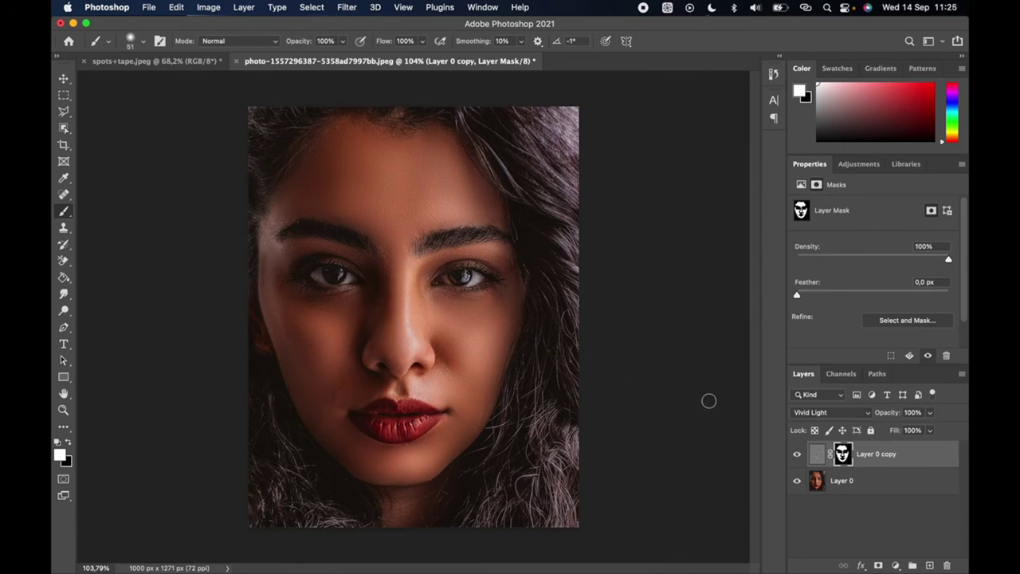
Step: Lower the opacity of Layer 0 copy to 82% and deselect the layer
left_click(929, 413)
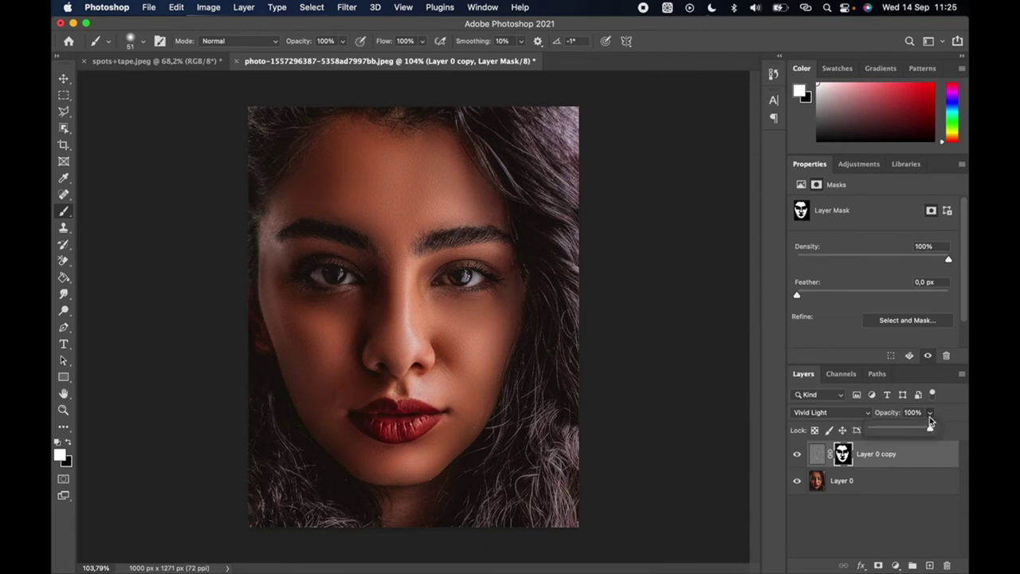
left_click_drag(925, 431, 923, 432)
scroll(614, 387, "down", 3)
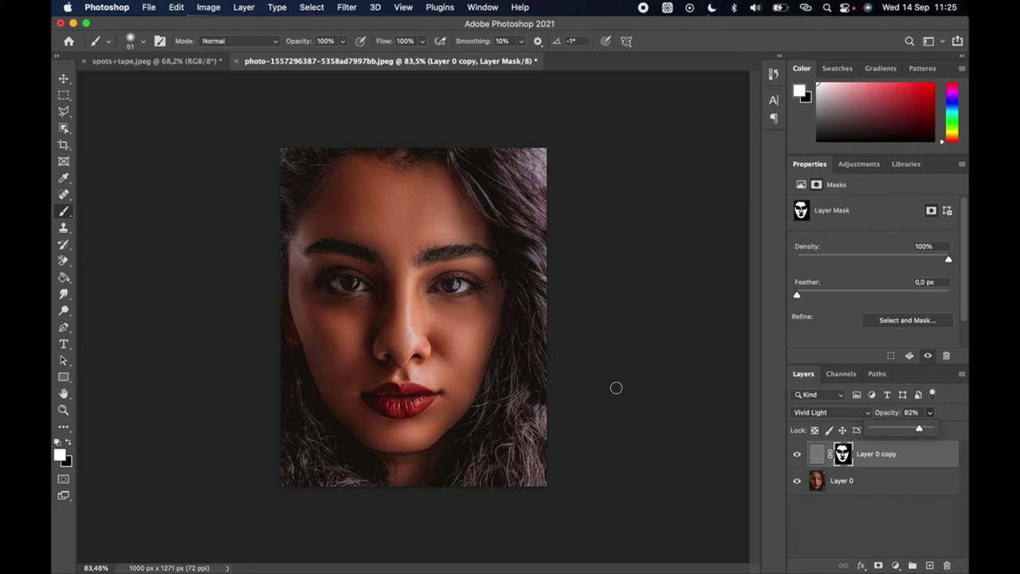
left_click(898, 507)
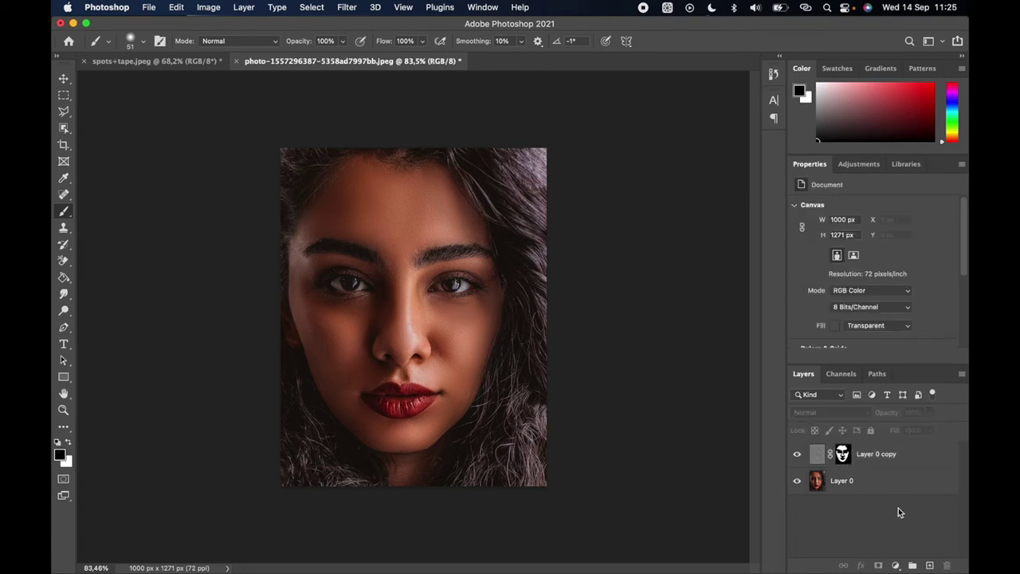
Step: Hide and show Layer 0 copy repeatedly to compare the portrait with and without the skin smoothing
left_click(797, 454)
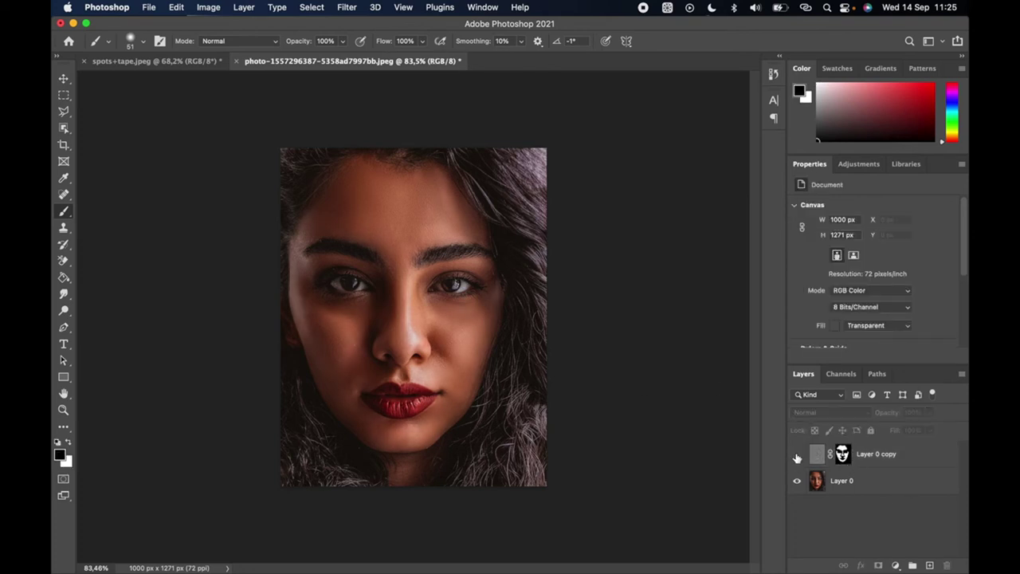
left_click(797, 455)
left_click(797, 456)
left_click(797, 455)
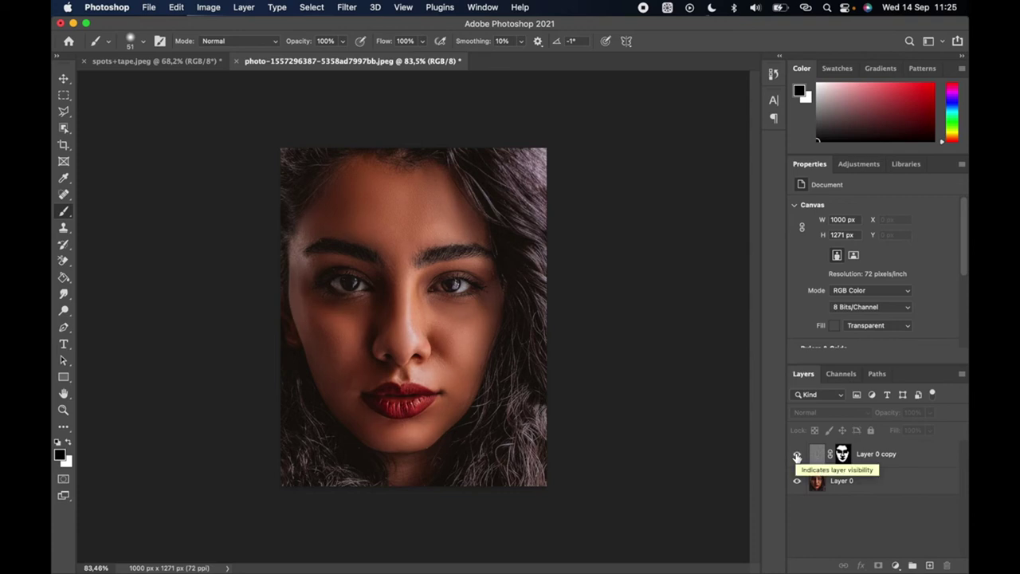
Step: Switch to the spots+tape.jpeg document and duplicate its Background layer
left_click(198, 64)
scroll(413, 316, "up", 1)
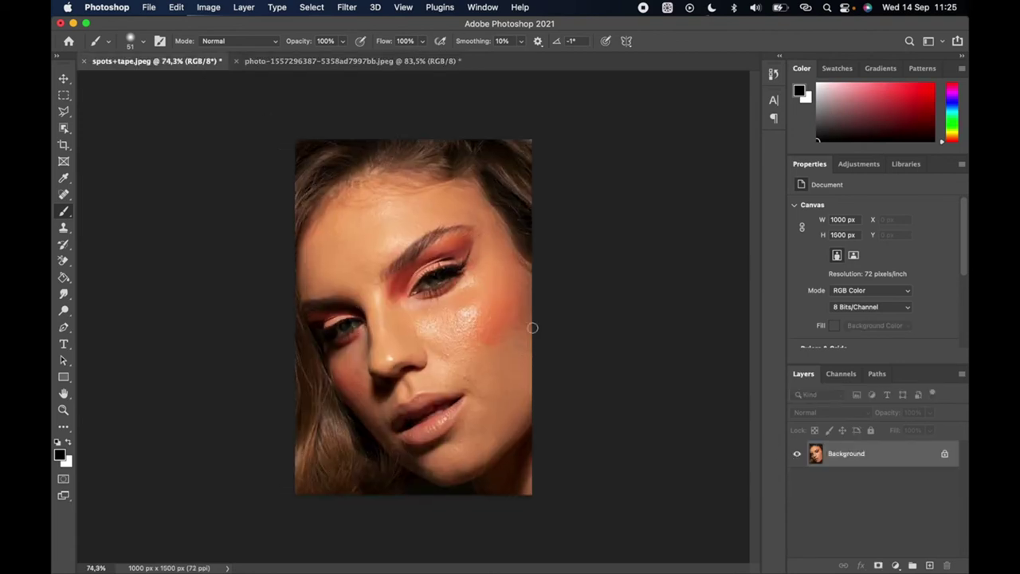
scroll(532, 327, "up", 1)
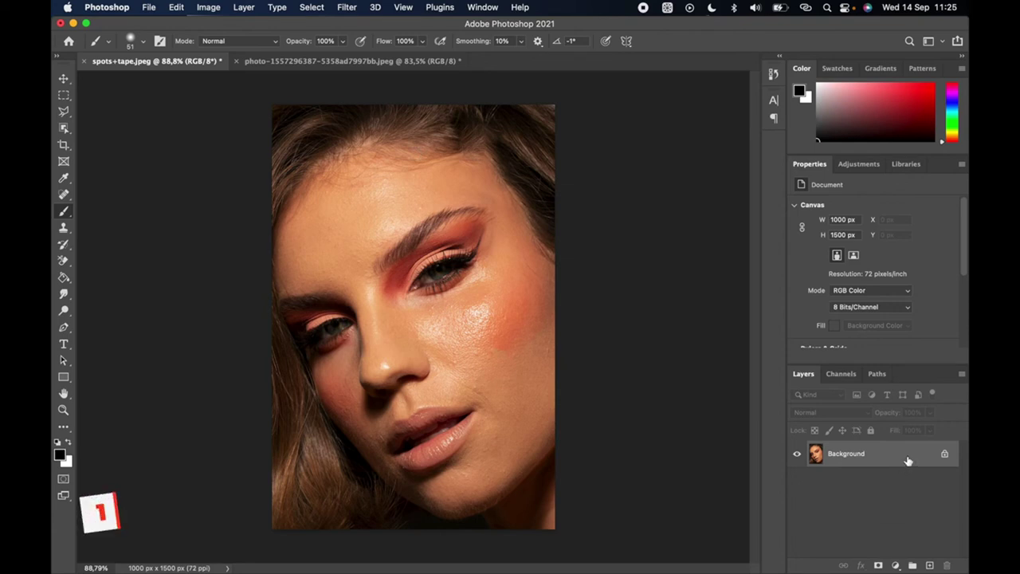
right_click(880, 454)
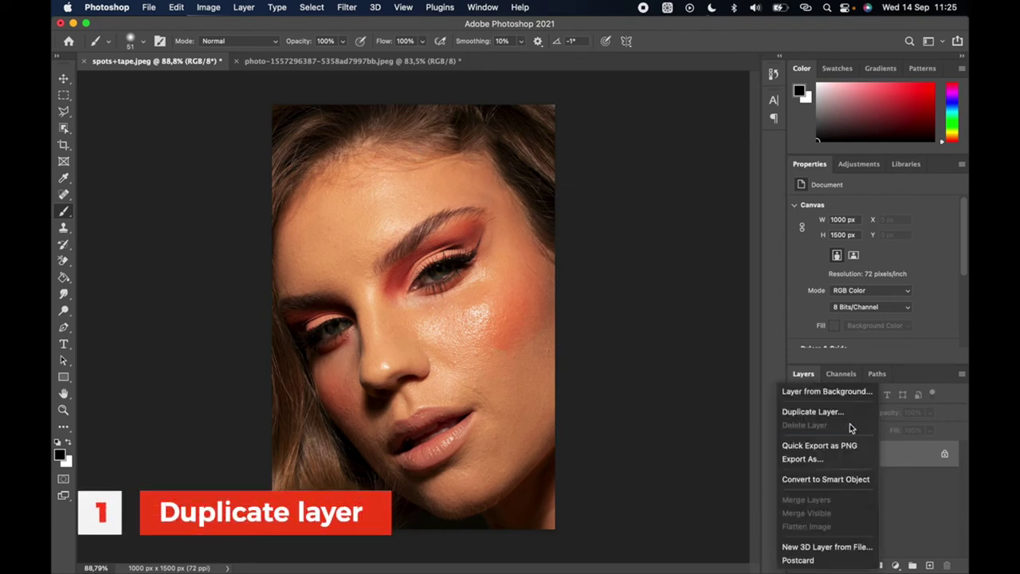
left_click(897, 462)
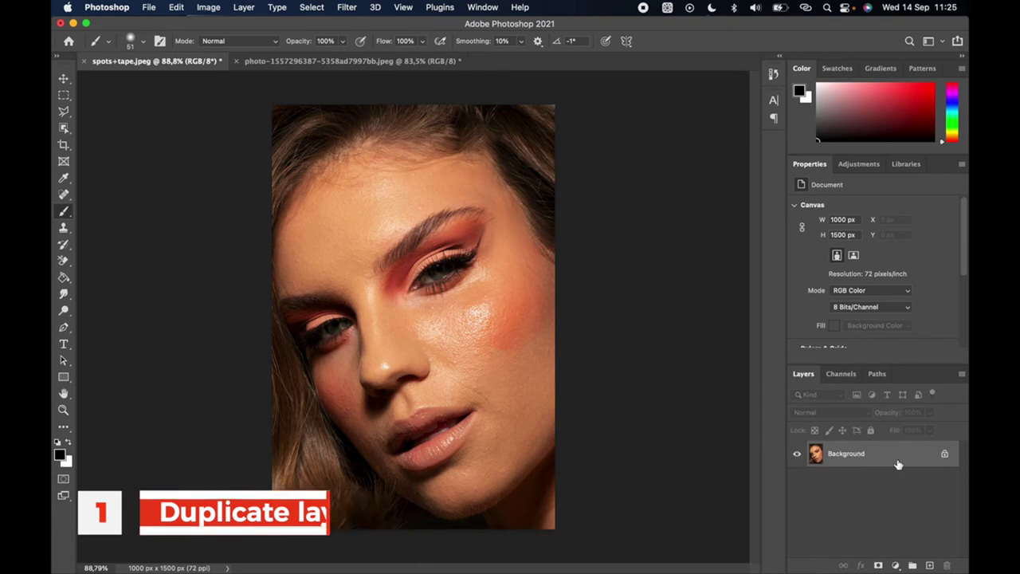
left_click_drag(898, 463, 897, 459)
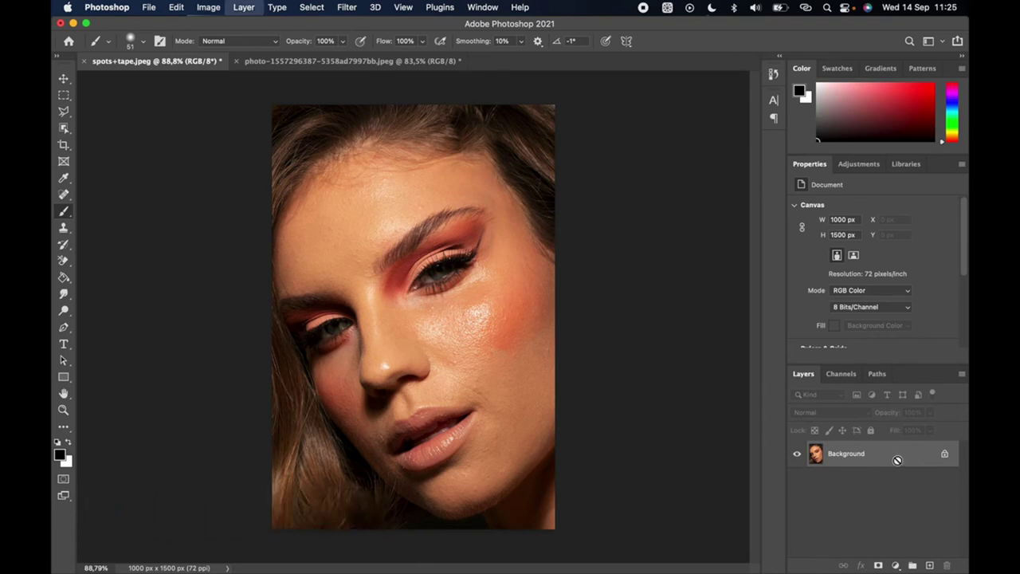
key("super+j")
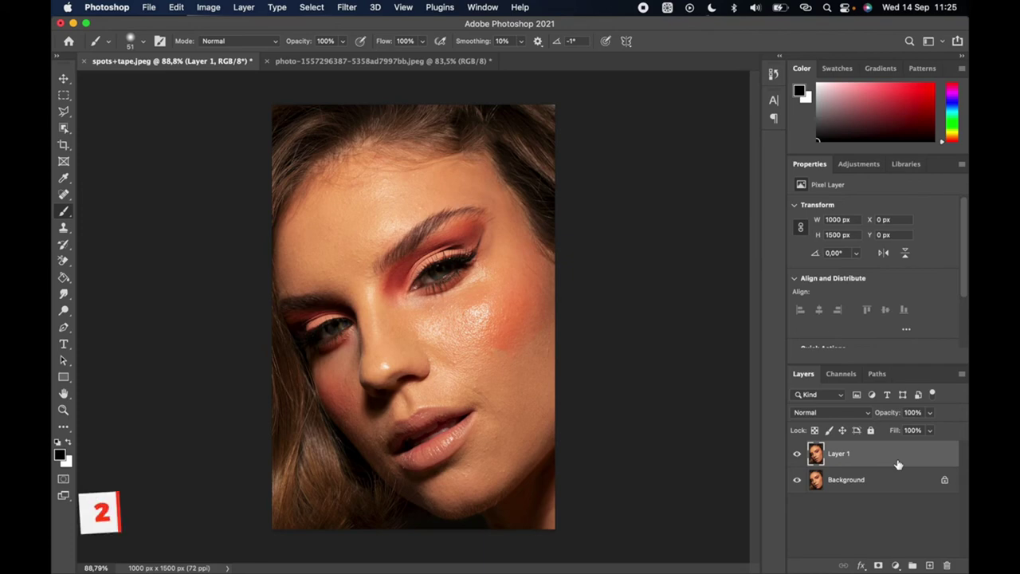
Step: Invert the colors of the duplicated layer and set its blend mode to Vivid Light
key("super+i")
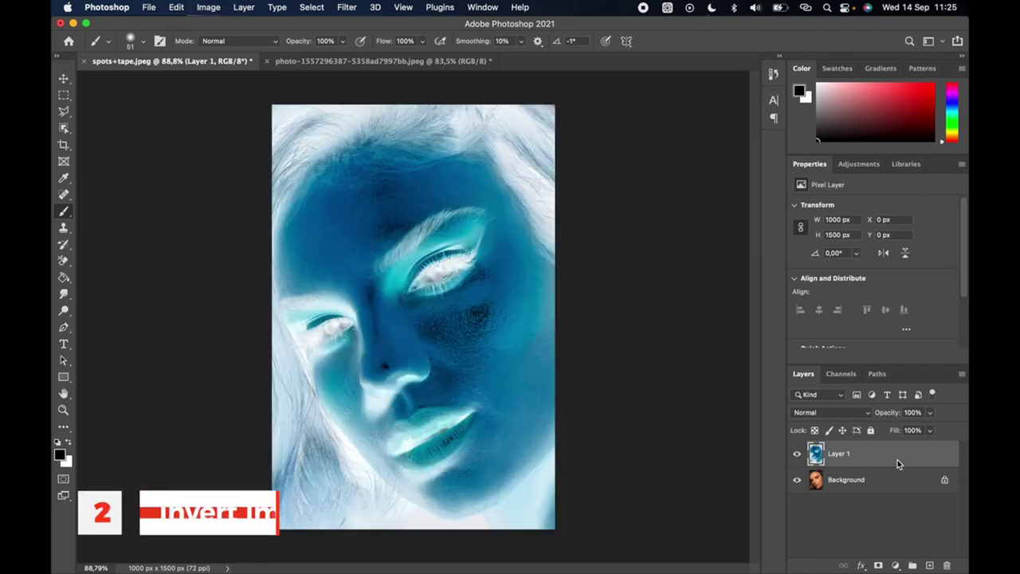
left_click(865, 413)
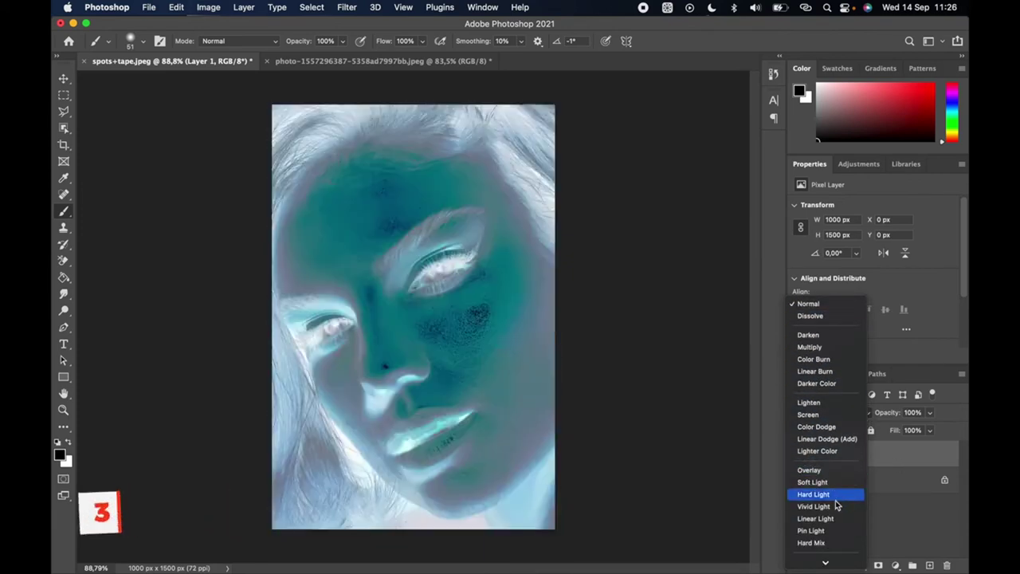
left_click(832, 506)
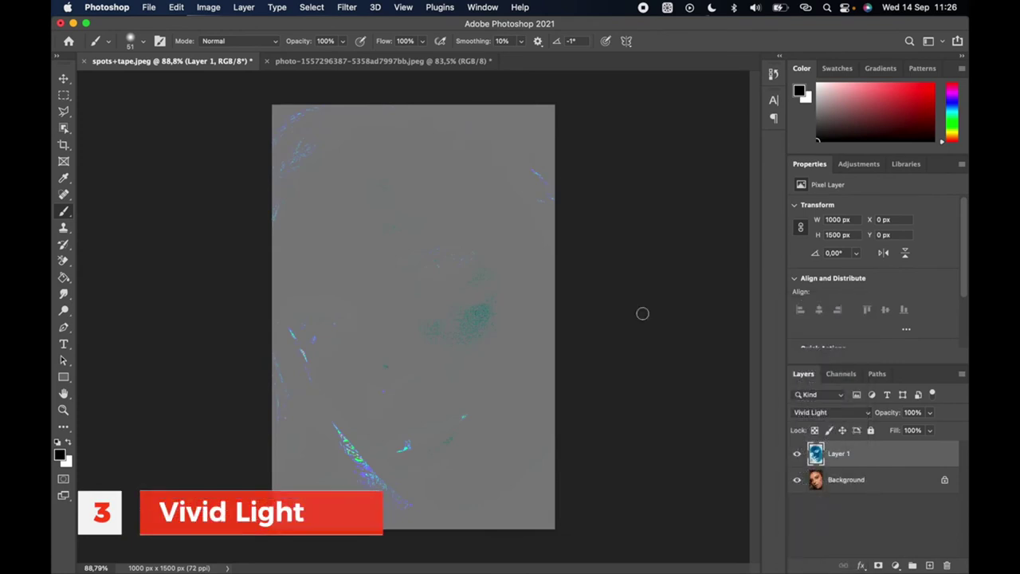
Step: Apply a High Pass filter with a radius of 17.6 pixels to Layer 1
left_click(354, 8)
mouse_move(417, 275)
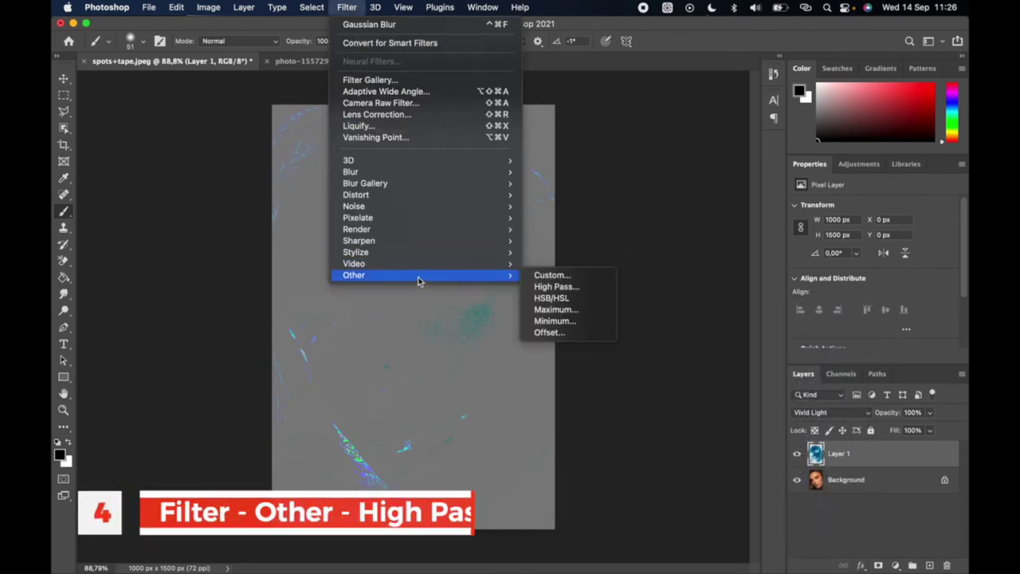
left_click(546, 286)
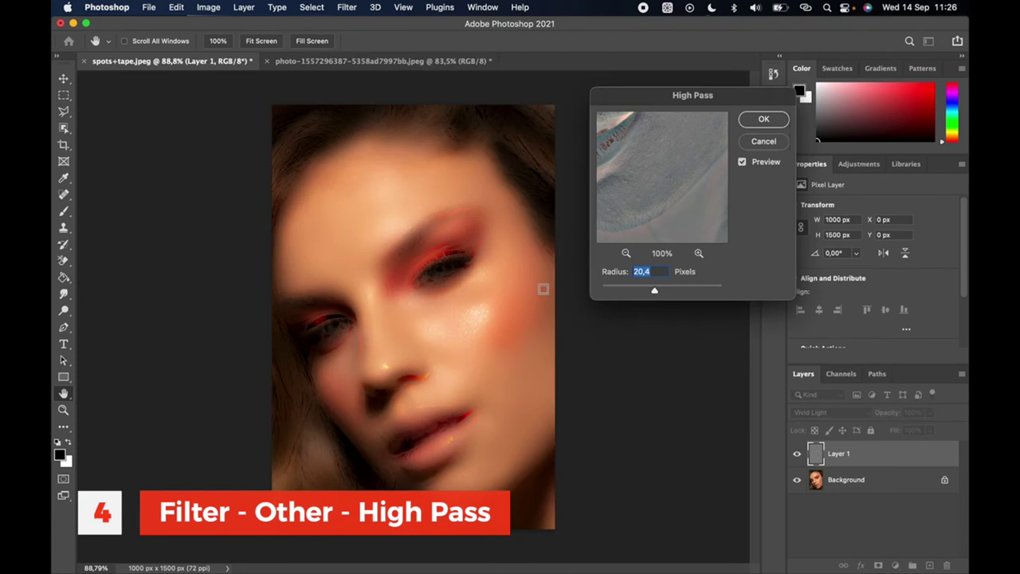
left_click_drag(655, 293, 654, 293)
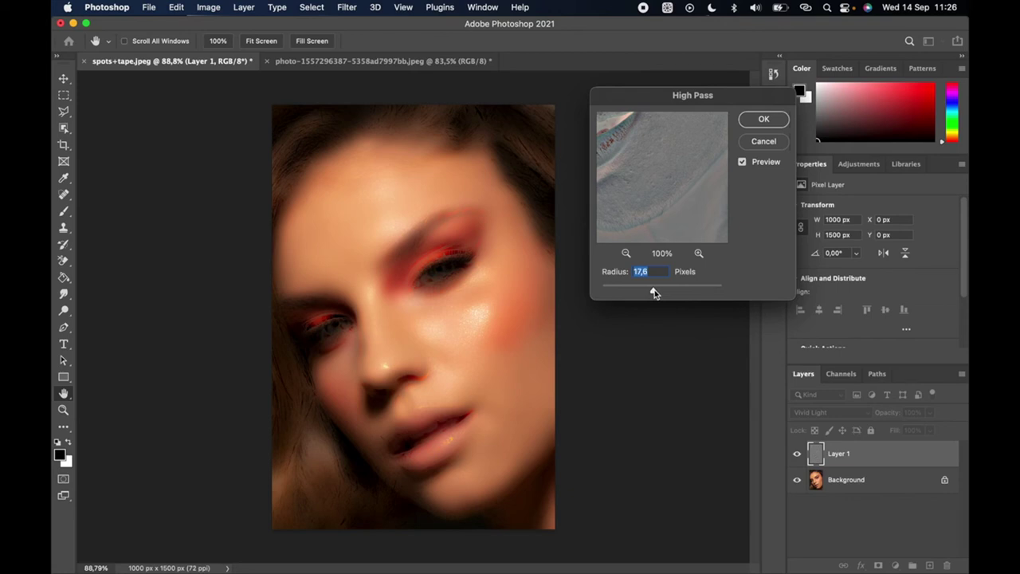
left_click(764, 119)
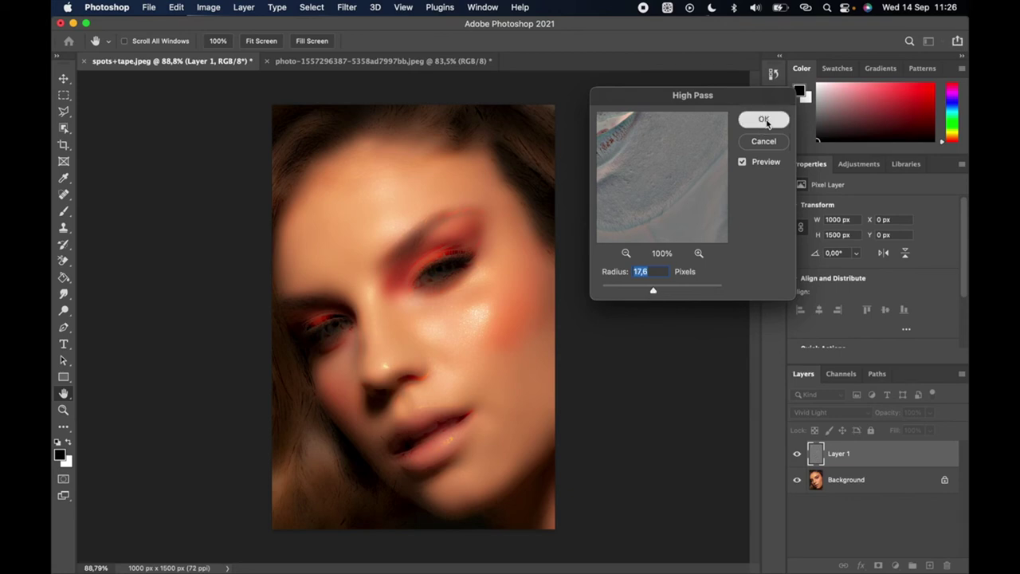
Step: Apply a Gaussian Blur with a radius of about 1.3 pixels to Layer 1
left_click(346, 5)
mouse_move(409, 170)
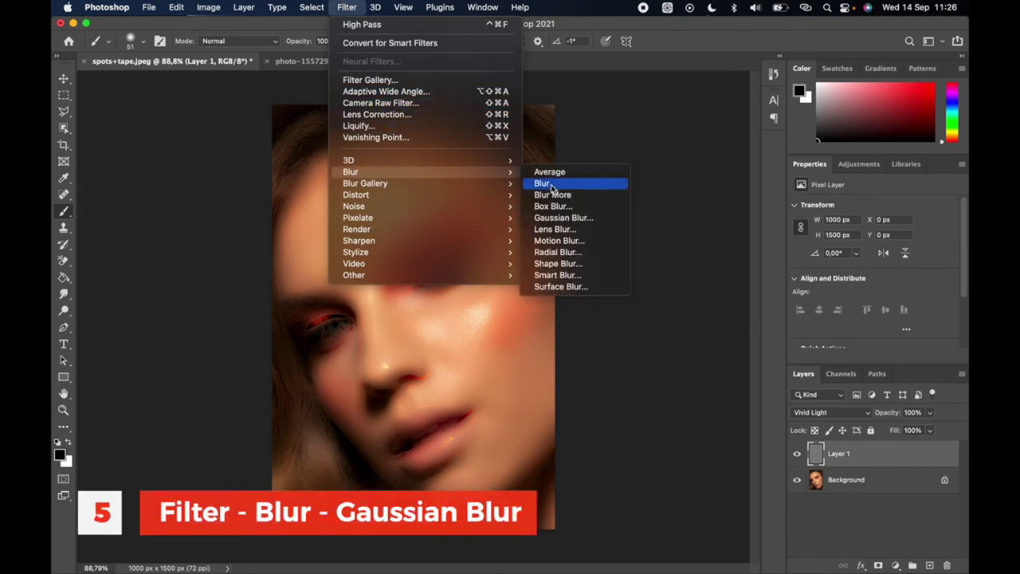
left_click(571, 217)
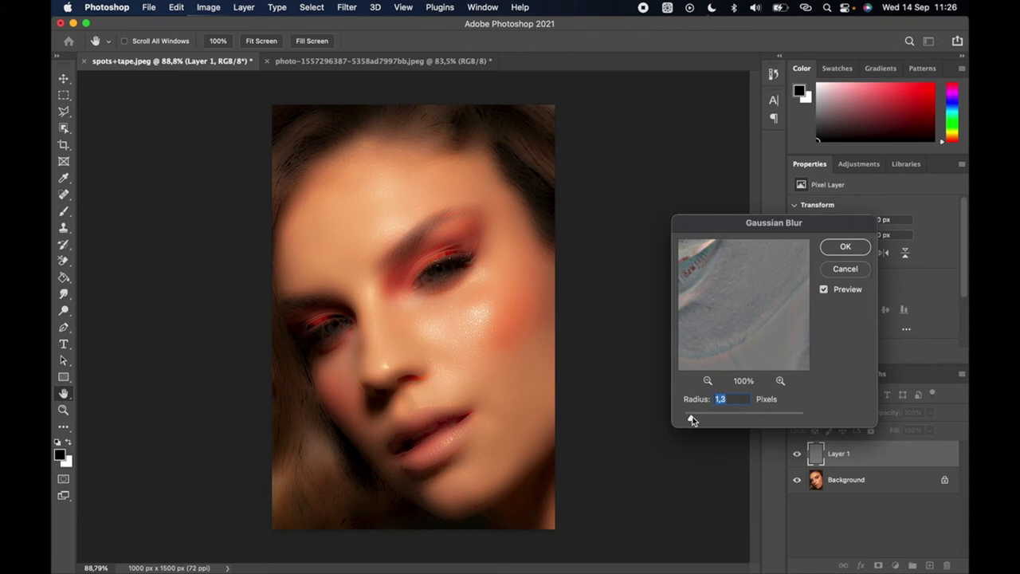
left_click_drag(692, 416, 693, 416)
left_click(843, 247)
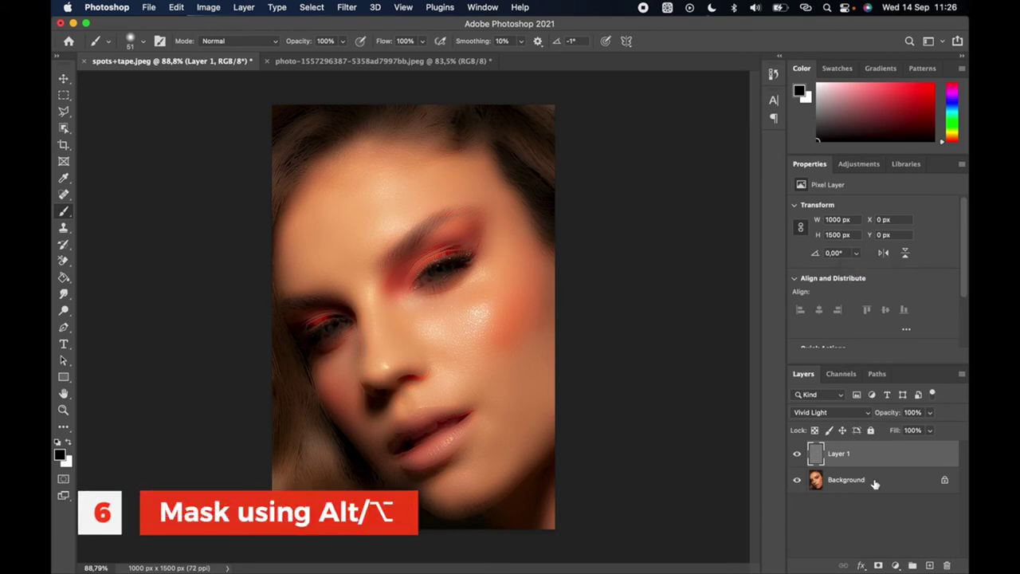
Step: Add a black mask to Layer 1 and paint white over the forehead and the sunlit cheek with a 201 px brush
left_click(878, 564, "alt")
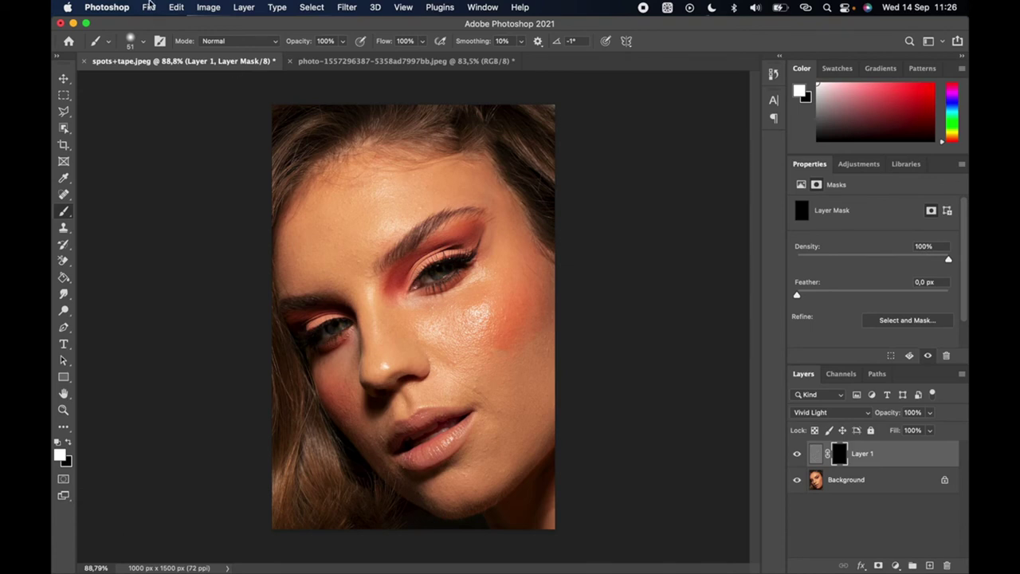
left_click(143, 41)
left_click(168, 81)
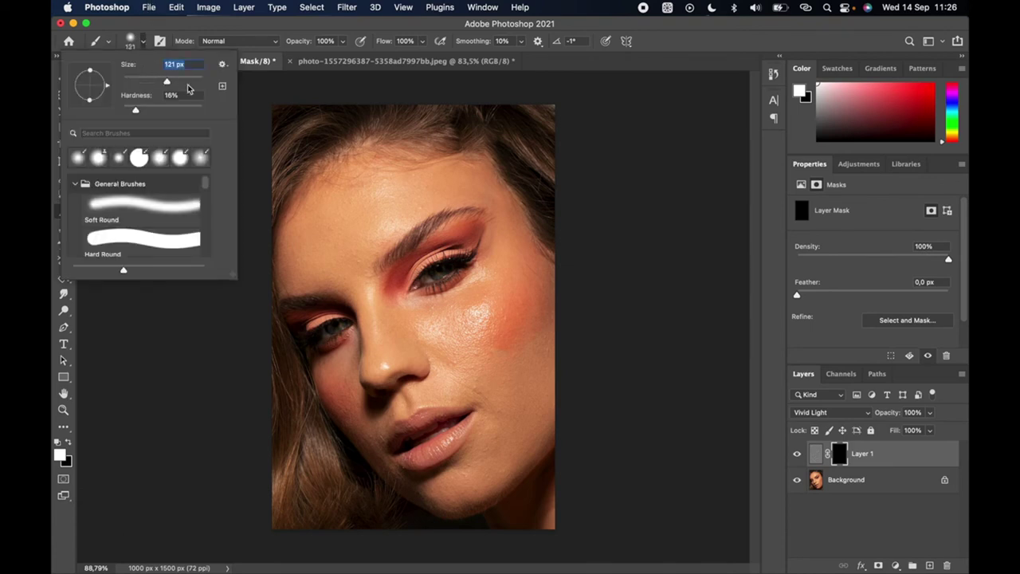
left_click(182, 80)
key("Return")
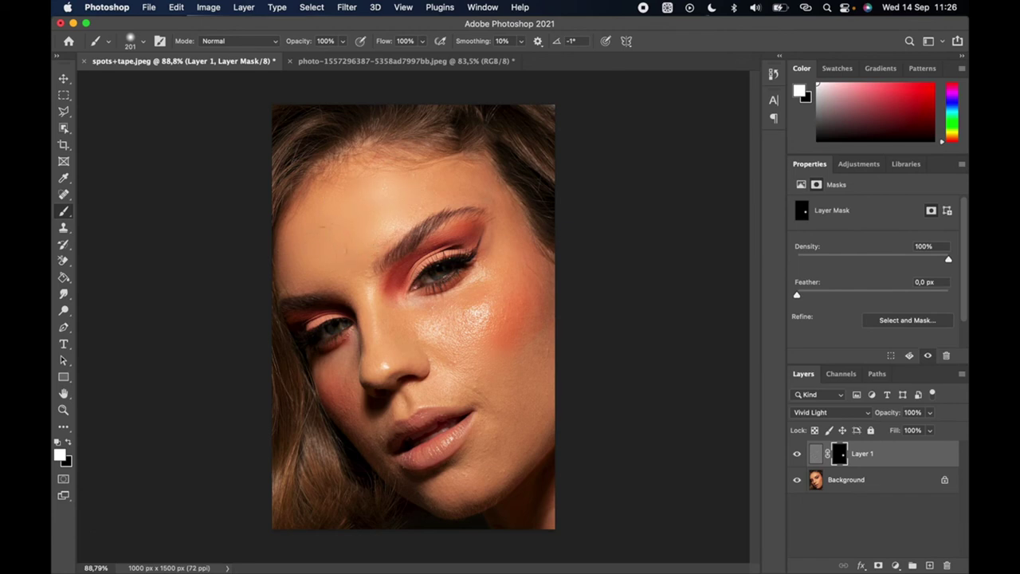
left_click_drag(319, 316, 523, 139)
Step: Paint white on Layer 1's mask over the chin and the skin beside the mouth with a 137 px brush
scroll(523, 372, "up", 3)
scroll(522, 372, "down", 5)
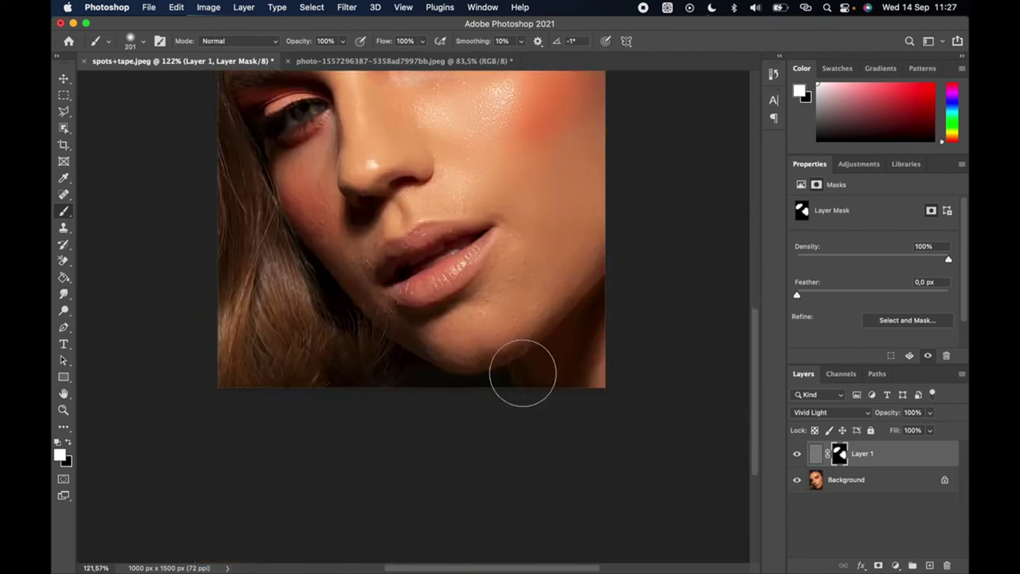
scroll(523, 372, "up", 3)
left_click(143, 42)
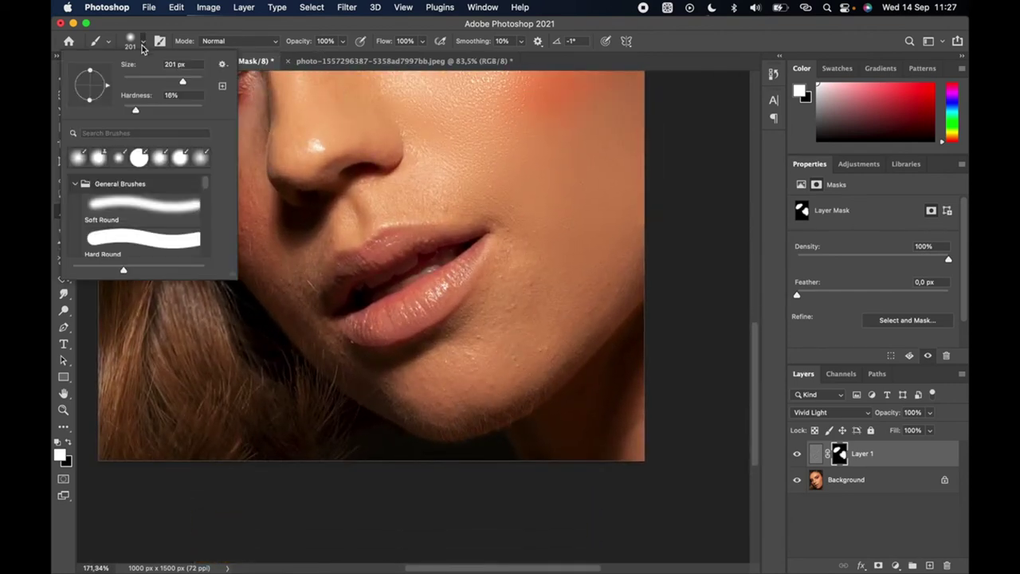
left_click(172, 82)
key("Return")
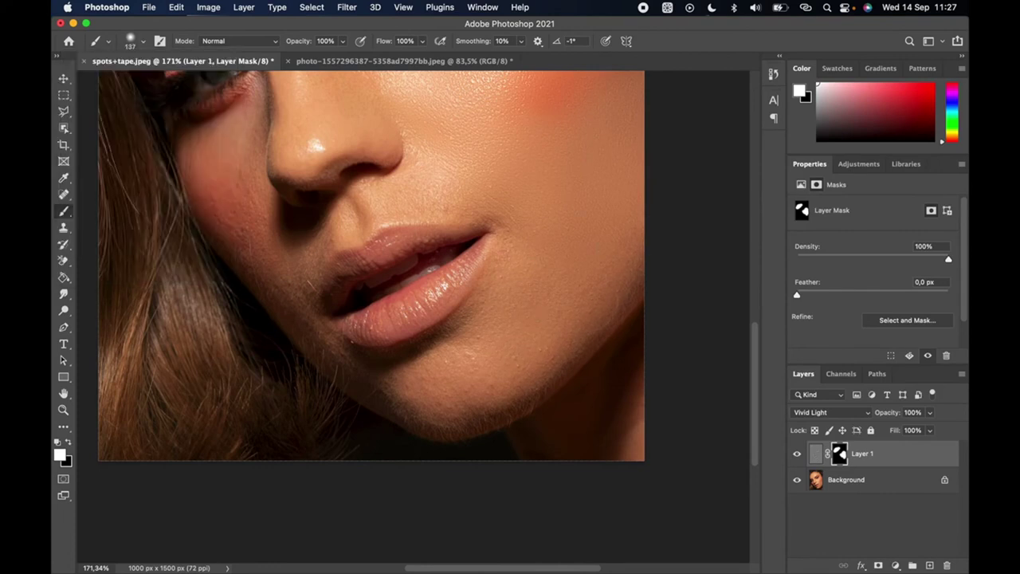
left_click_drag(390, 418, 430, 363)
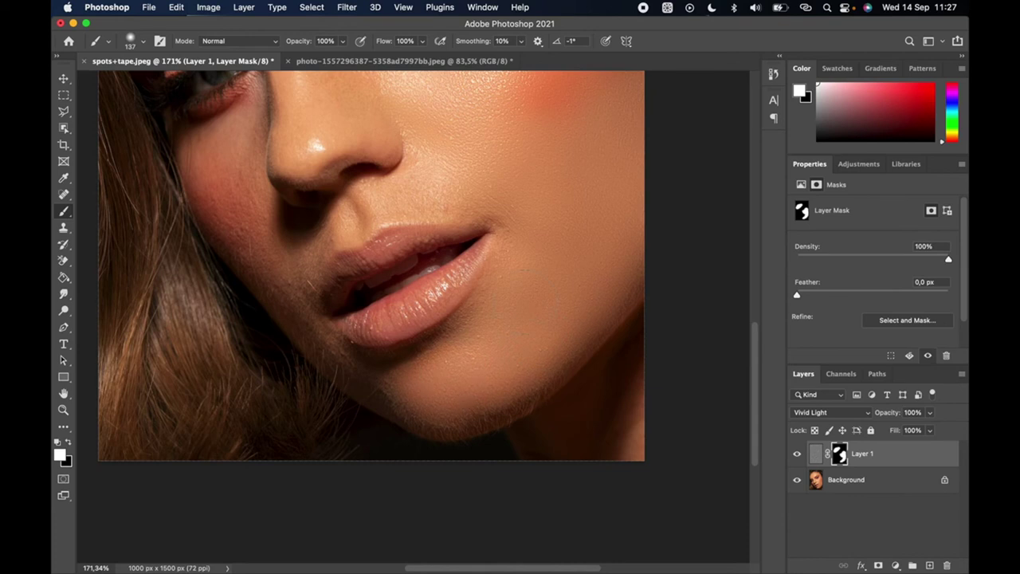
Step: Paint white on Layer 1's mask over the shaded cheek beside the nose with a 92 px brush
key("super+minus")
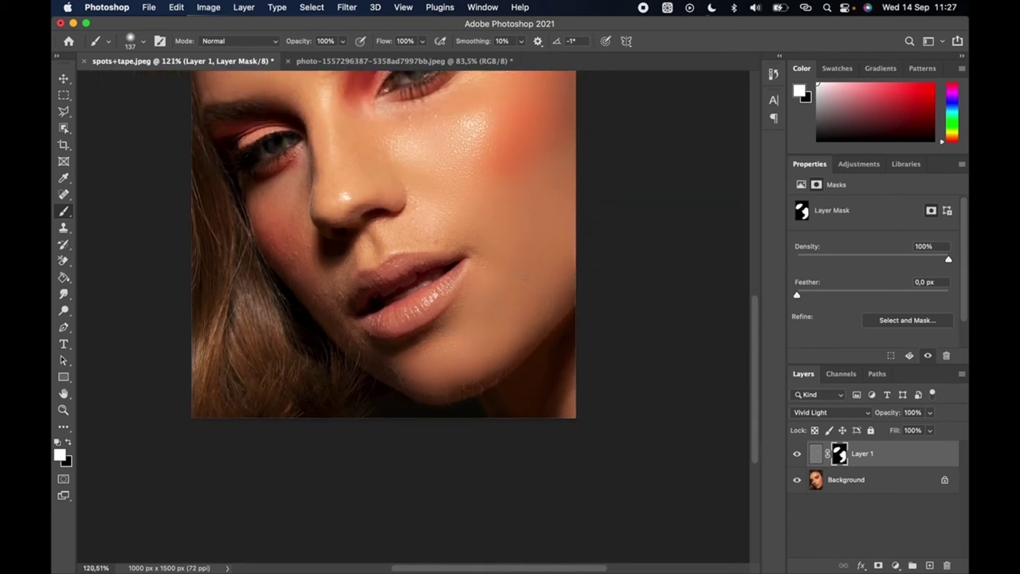
scroll(584, 235, "up", 3)
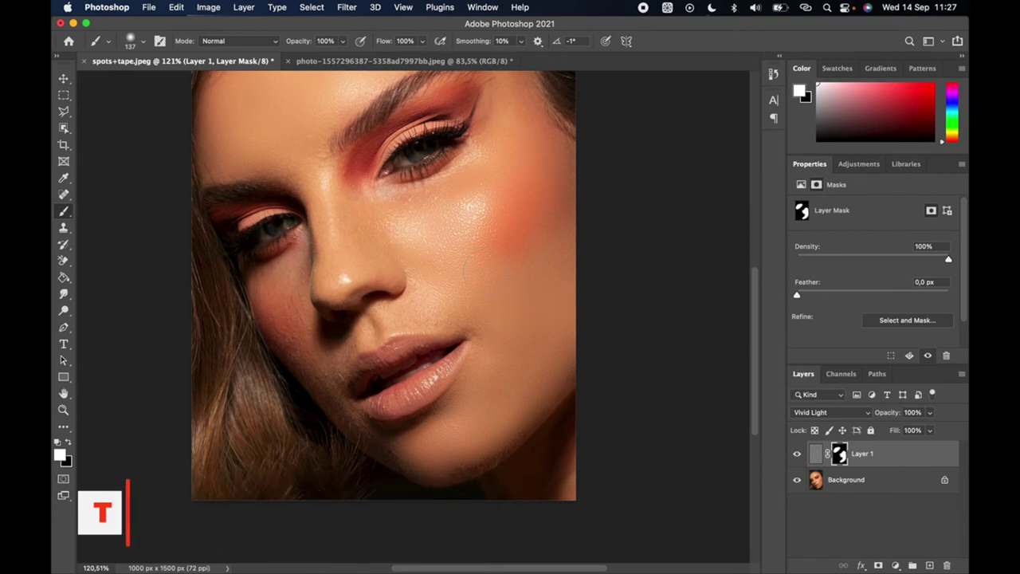
scroll(422, 263, "up", 5)
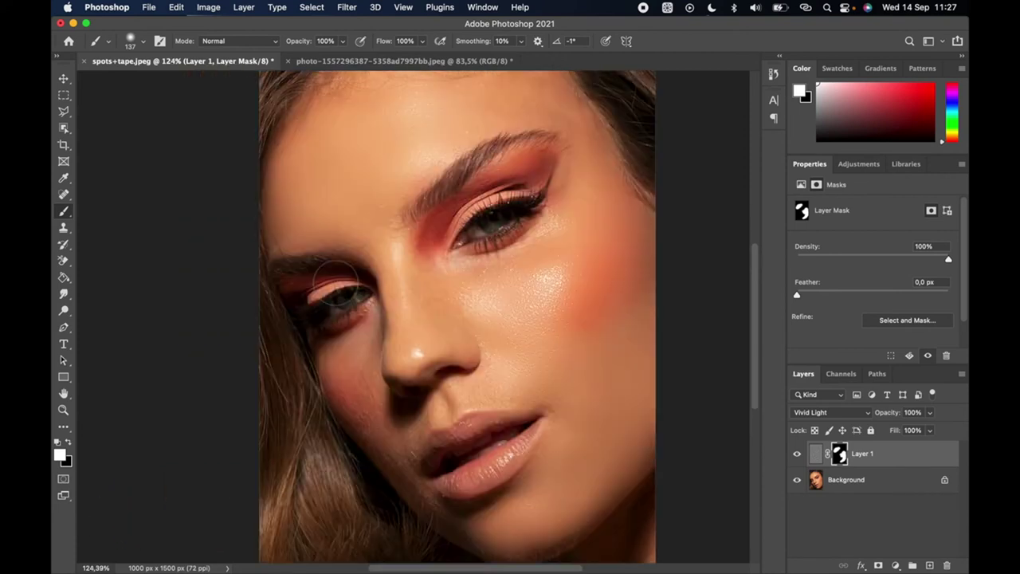
scroll(334, 283, "up", 2)
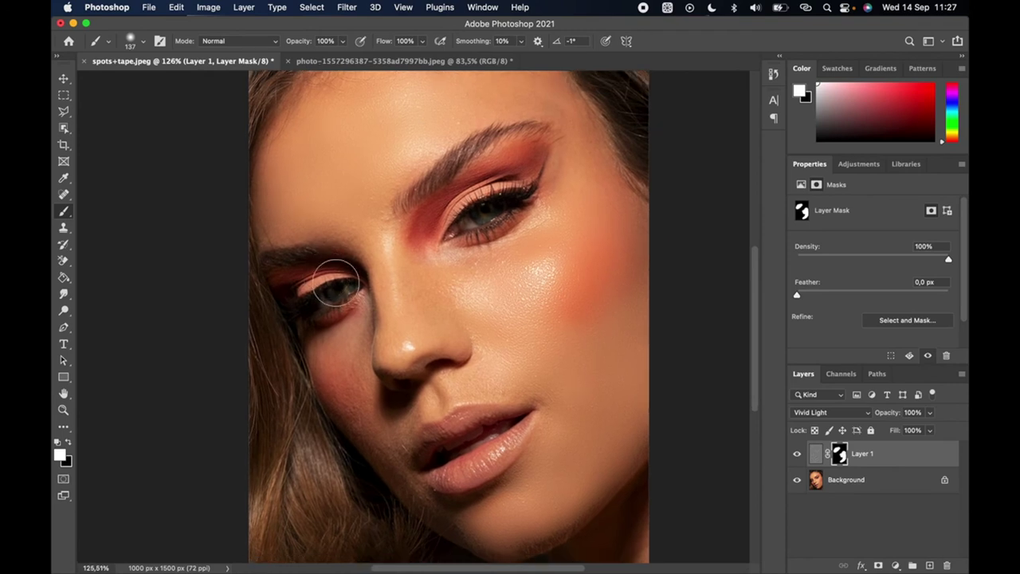
scroll(335, 283, "right", 2)
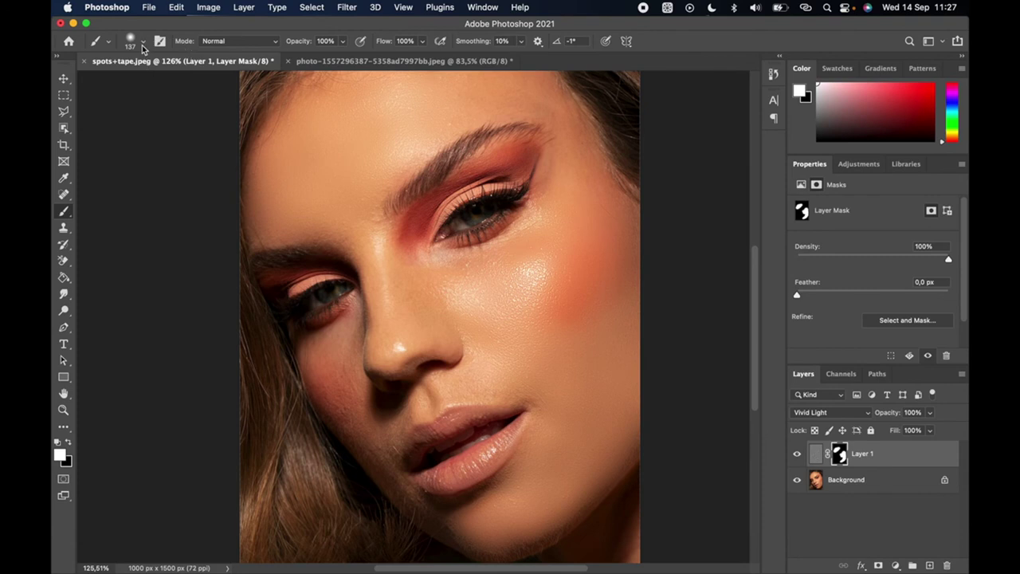
left_click(144, 46)
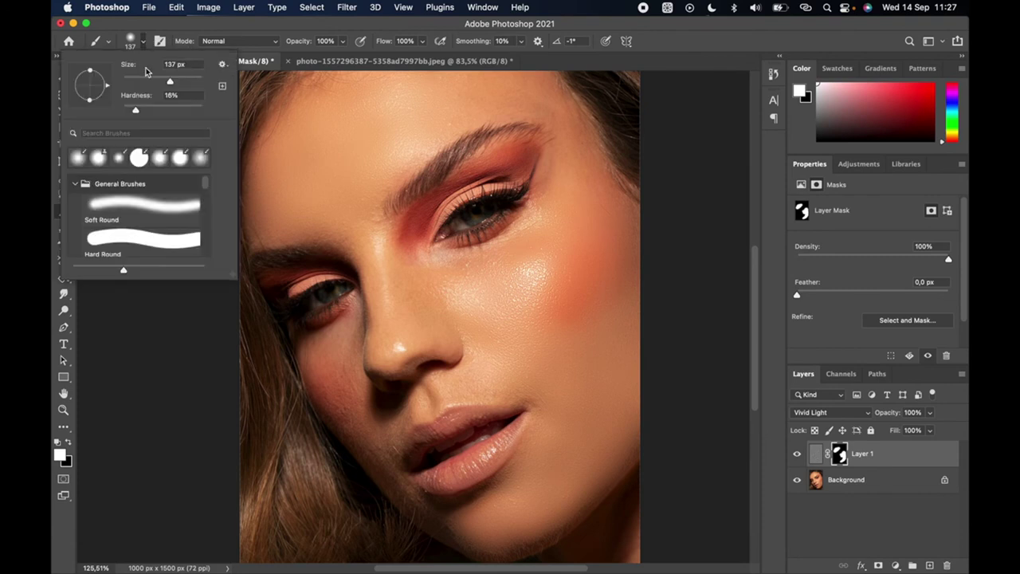
left_click_drag(162, 83, 159, 82)
key("Return")
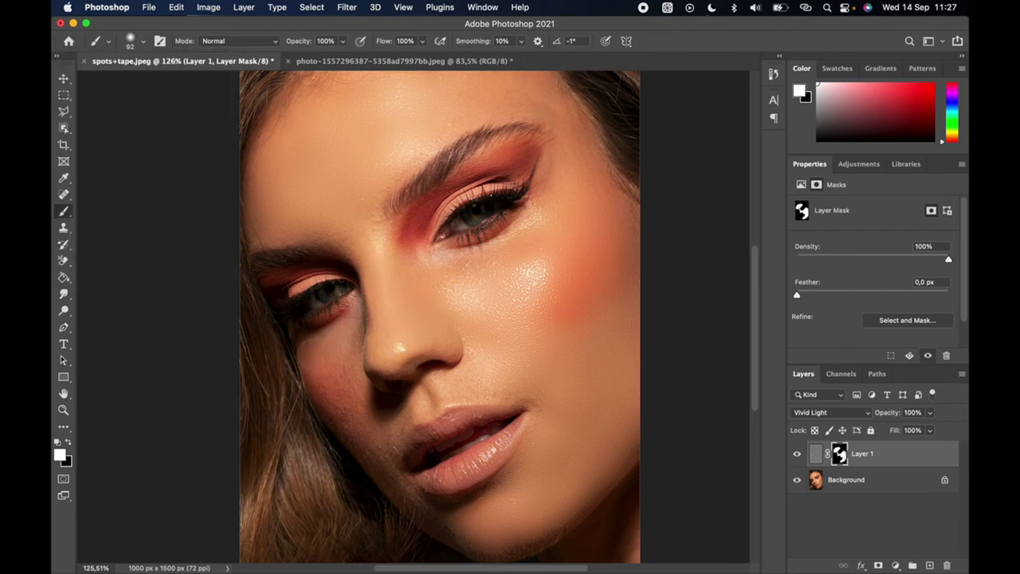
left_click_drag(362, 373, 355, 426)
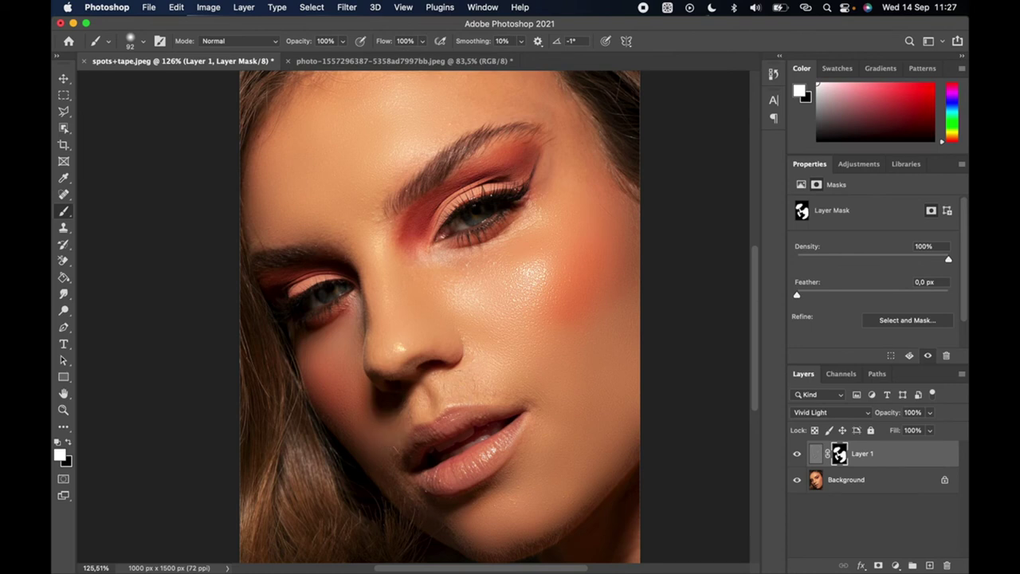
Step: Compare the whole portrait with and without the skin smoothing by toggling Layer 1's visibility
scroll(432, 422, "down", 2)
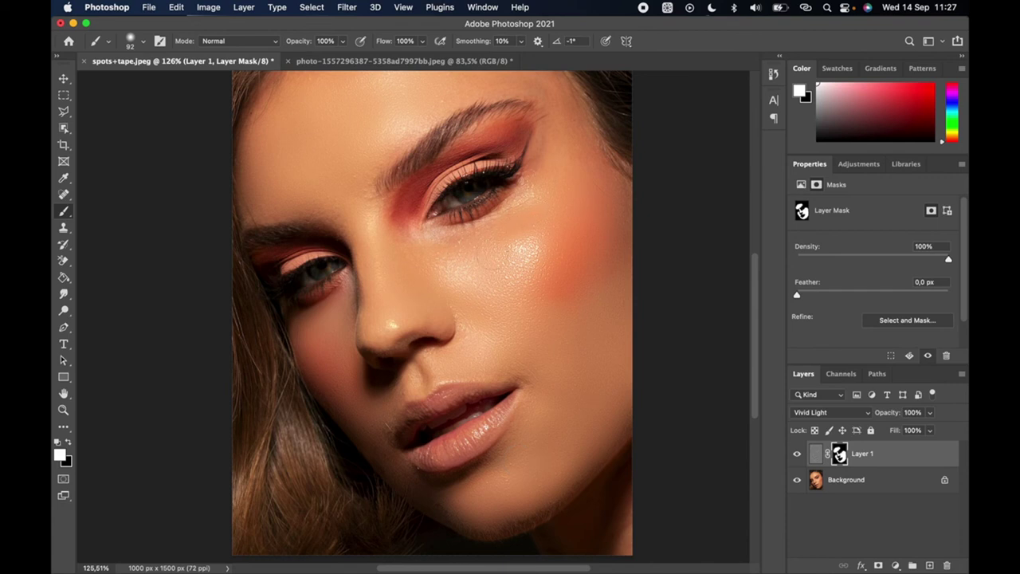
scroll(432, 312, "down", 3)
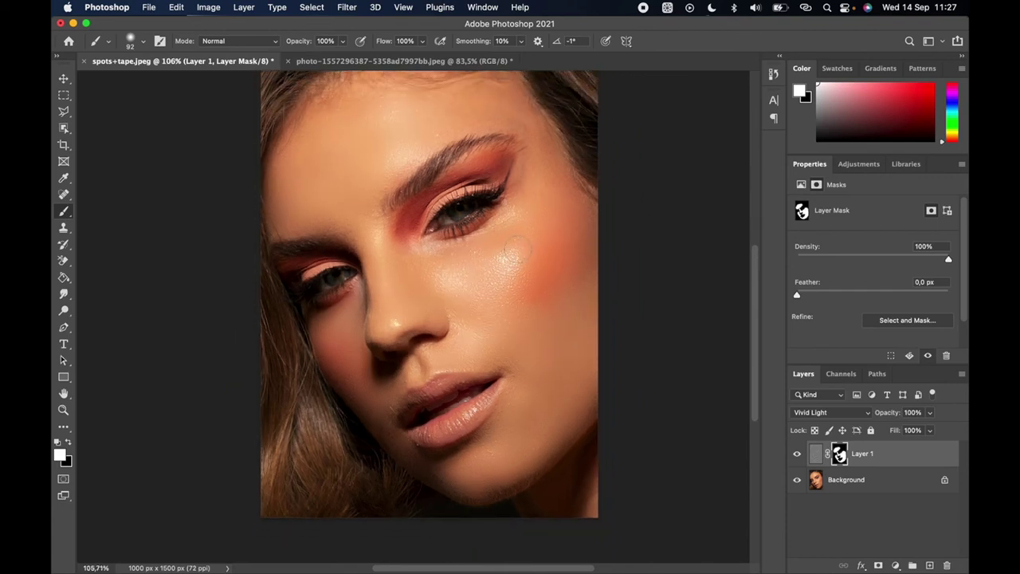
scroll(414, 317, "down", 3)
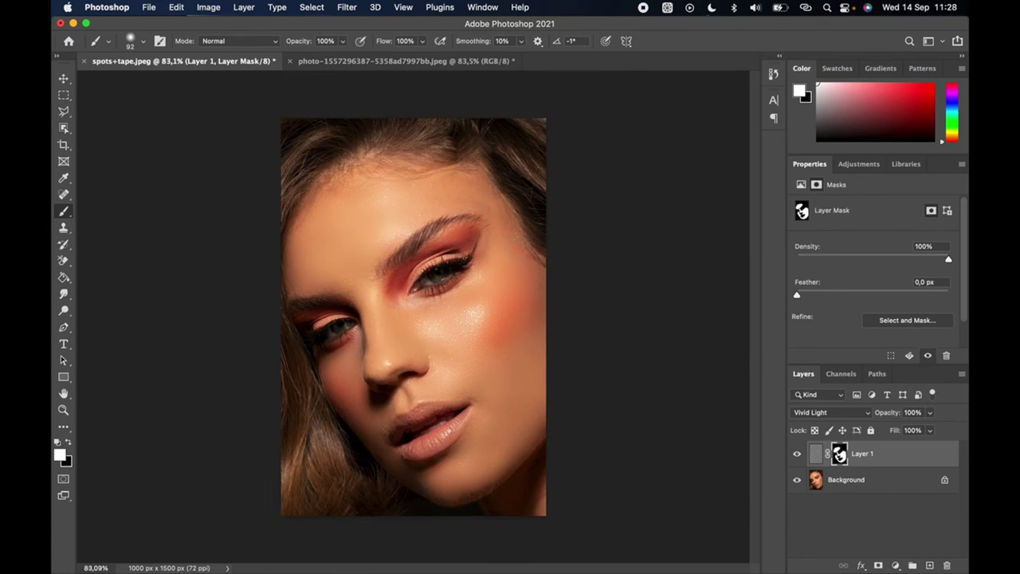
left_click(931, 414)
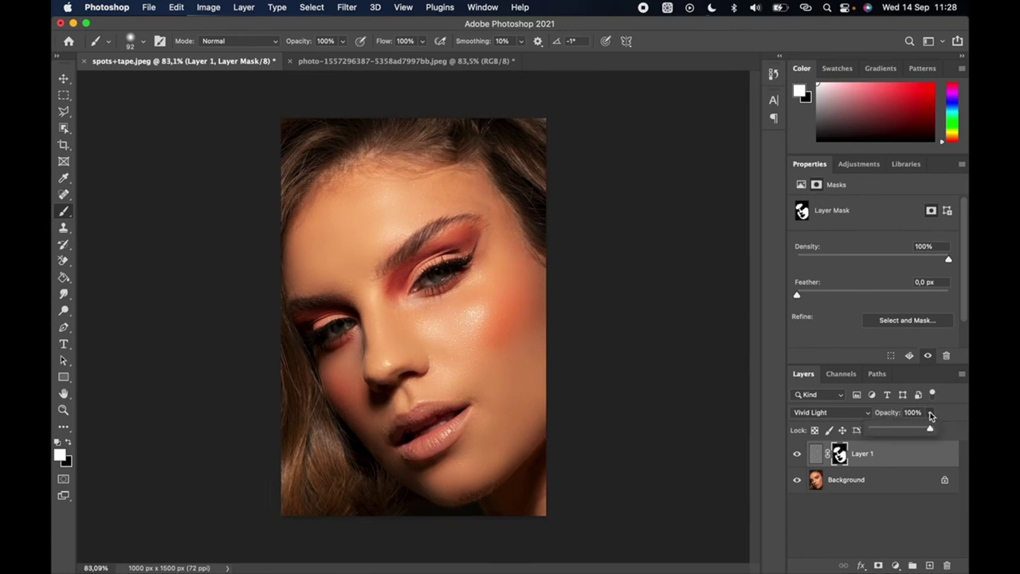
left_click(925, 430)
left_click(899, 499)
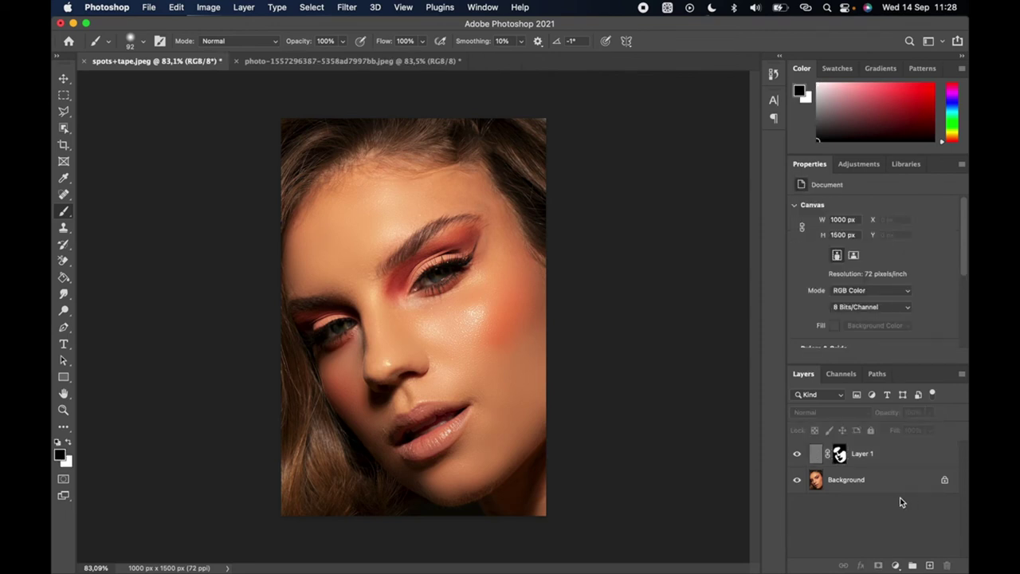
left_click(797, 454)
left_click(798, 454)
left_click(799, 456)
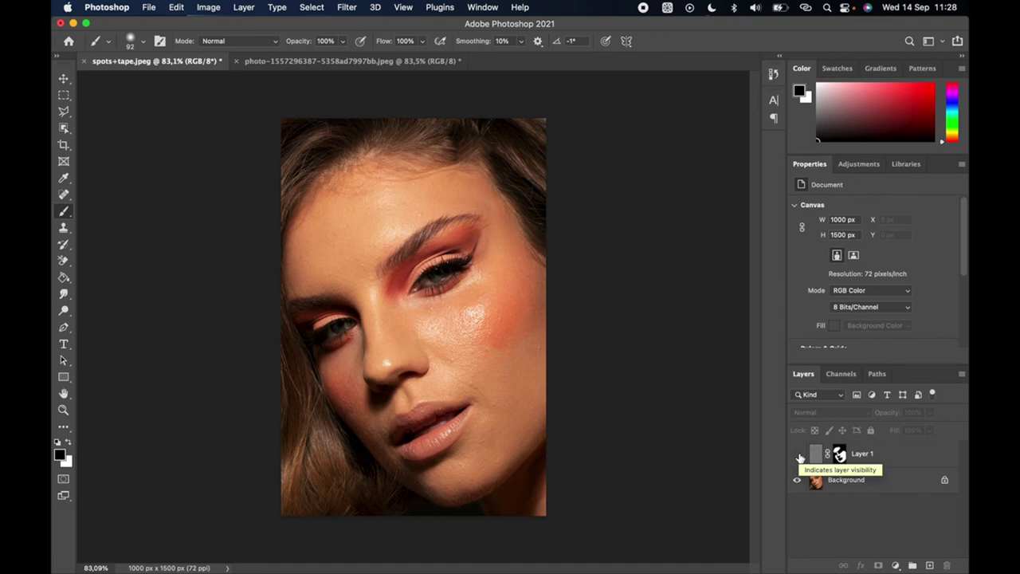
left_click(799, 456)
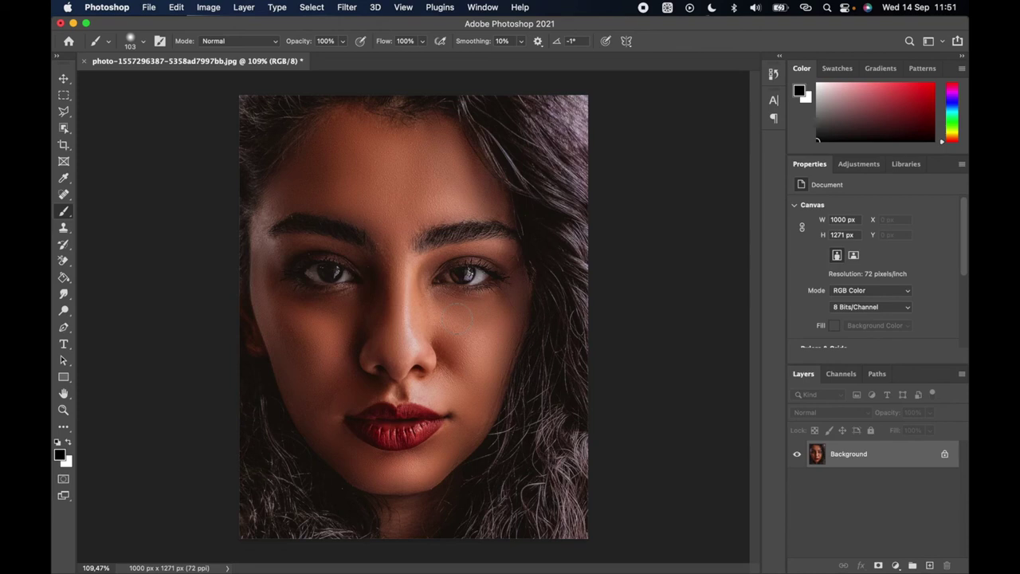
Step: Add a Curves adjustment layer above the Background and raise the midpoint of its RGB curve to strongly brighten the portrait
scroll(415, 338, "up", 2)
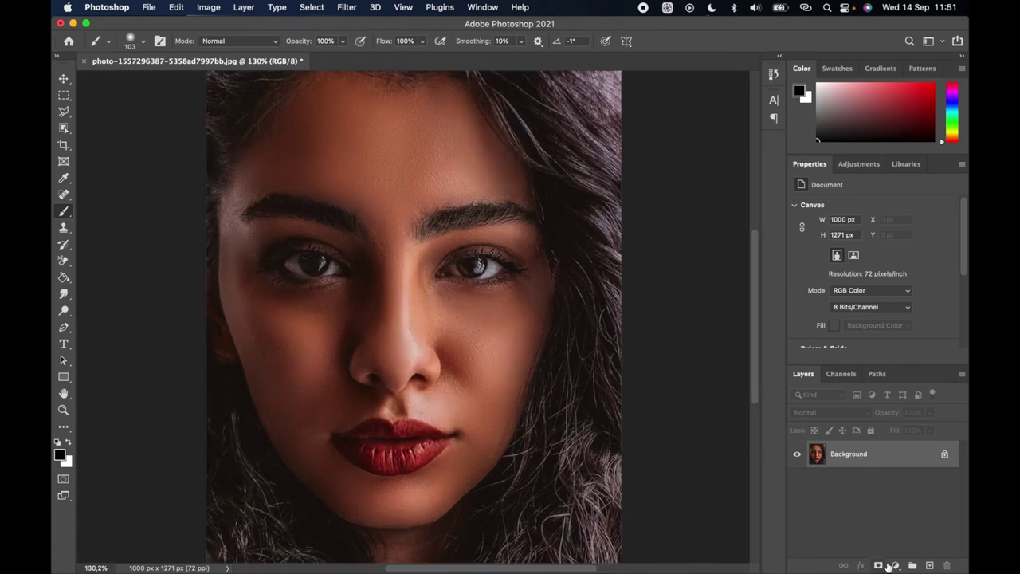
left_click(896, 564)
left_click(896, 565)
left_click(897, 565)
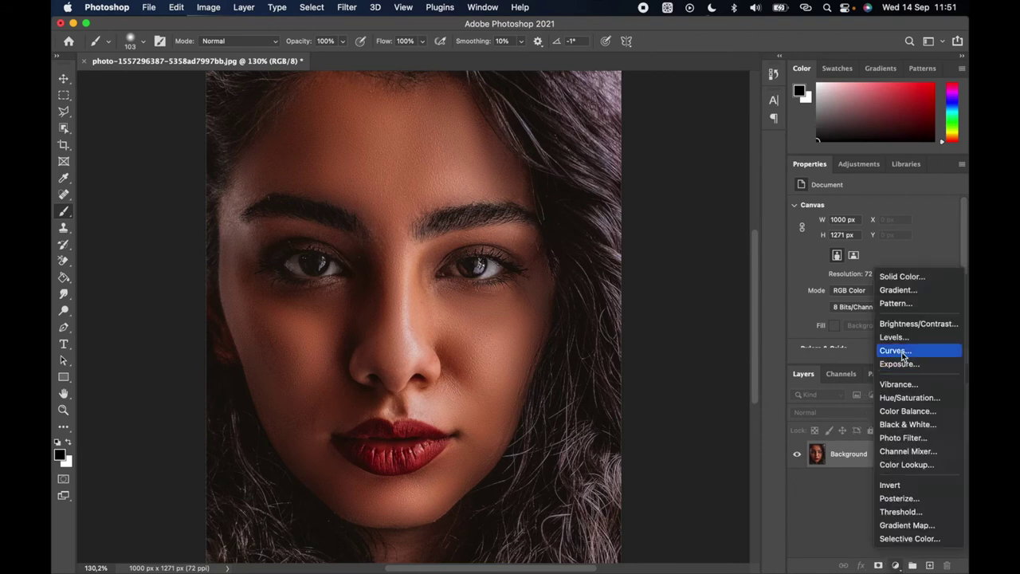
left_click(898, 350)
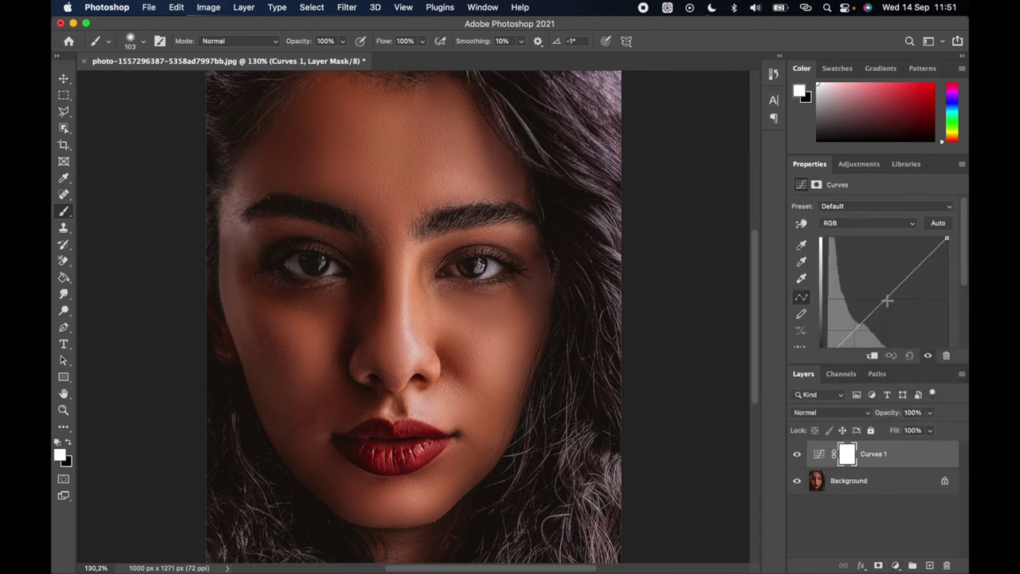
left_click_drag(886, 298, 866, 275)
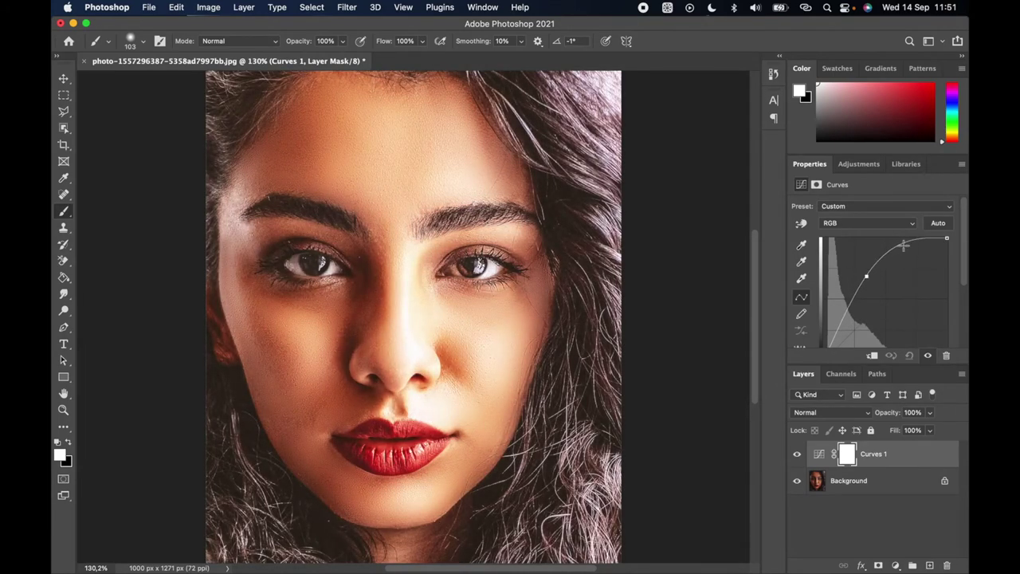
left_click_drag(866, 276, 857, 262)
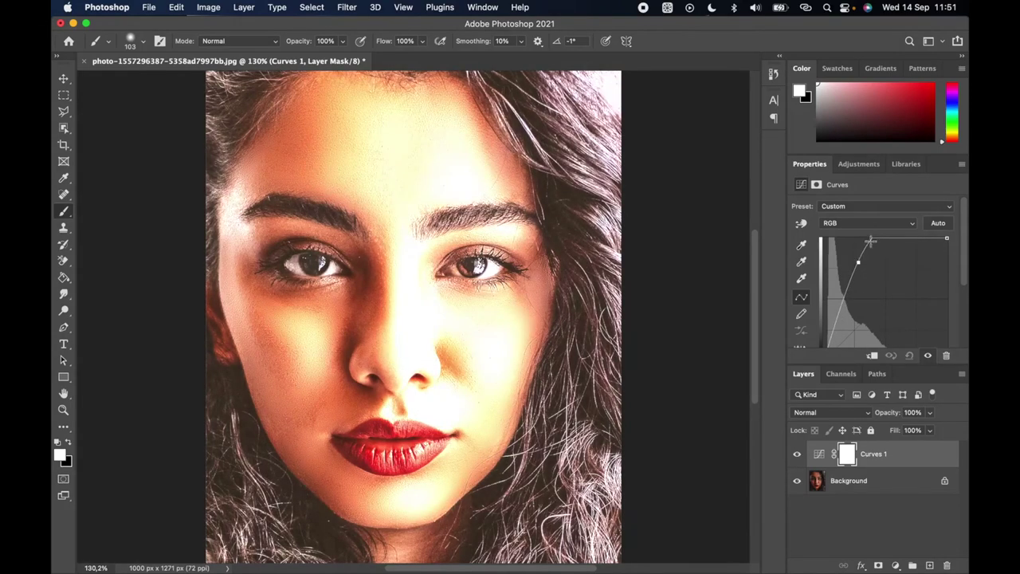
left_click_drag(857, 262, 866, 273)
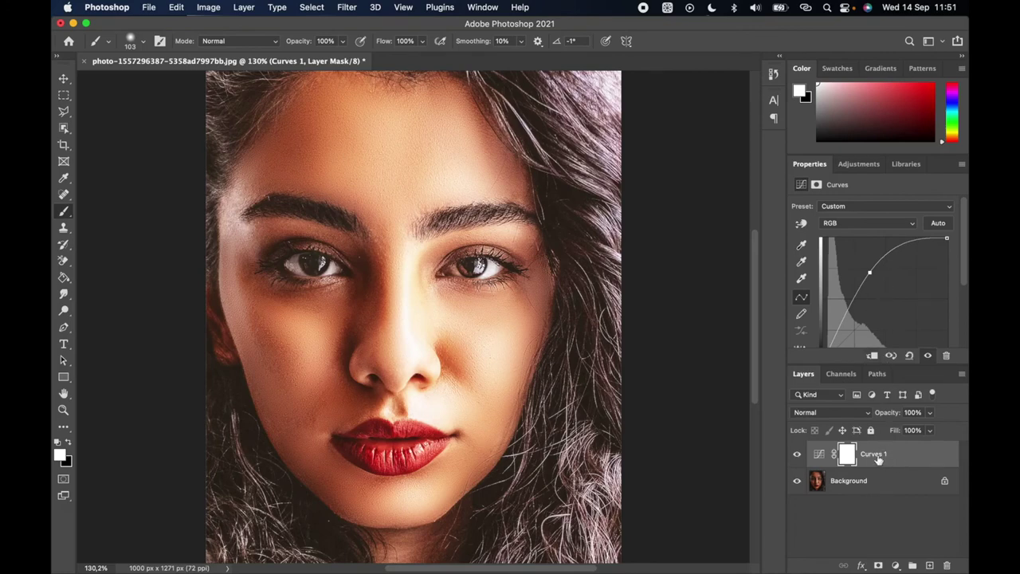
Step: Limit the Curves layer's Blend If range for the underlying layer to 115 for shadows and 182 for highlights
double_click(907, 452)
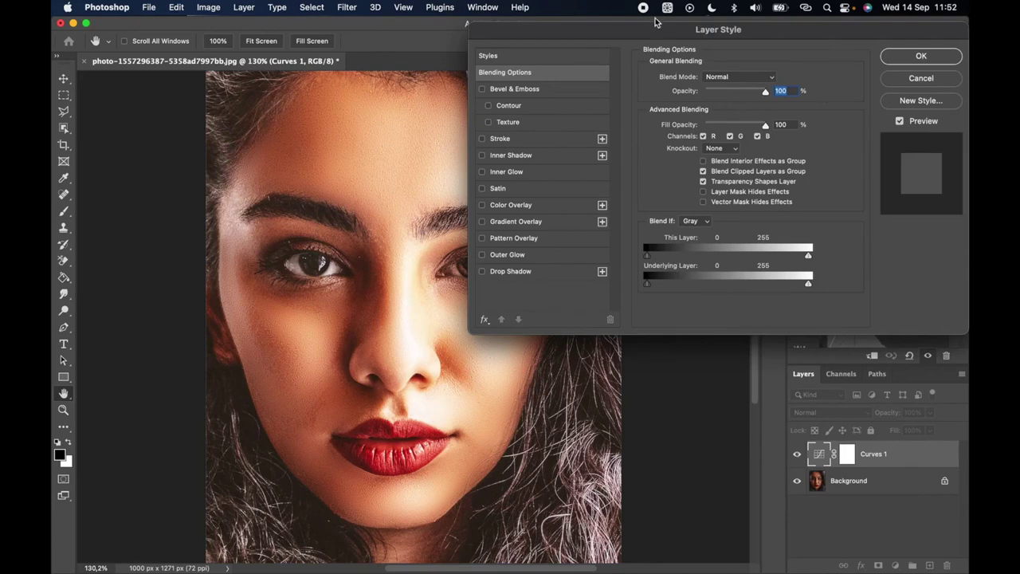
left_click_drag(656, 30, 717, 29)
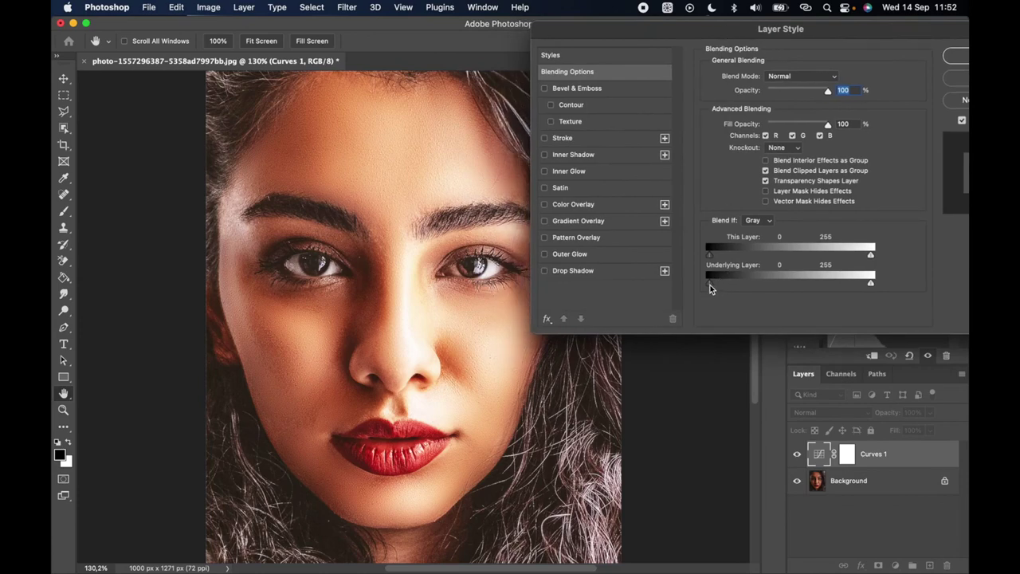
left_click_drag(710, 287, 782, 285)
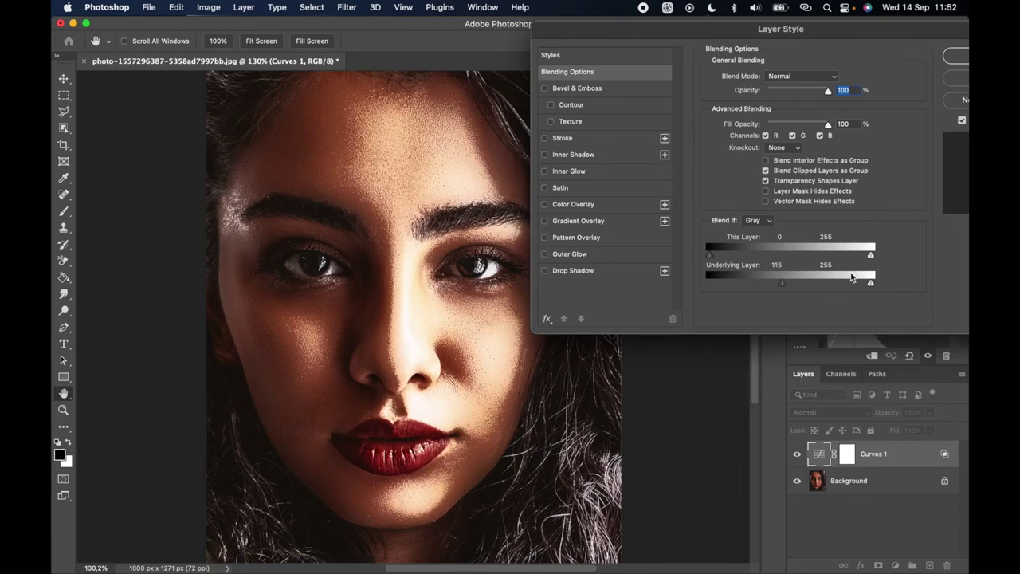
left_click_drag(870, 283, 825, 284)
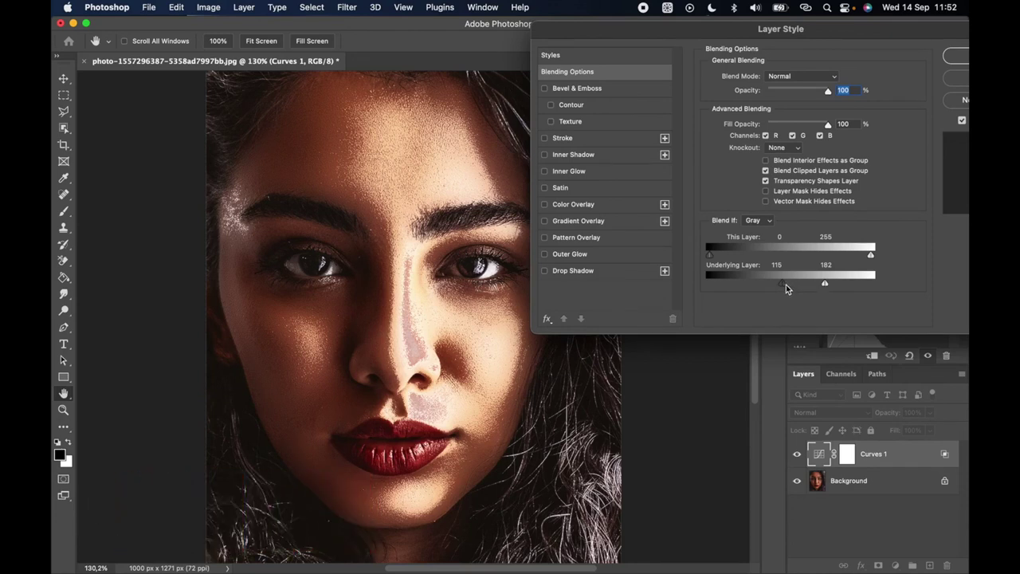
Step: Feather the Curves layer's Blend If range for the underlying layer to 104/149 for shadows and 169/204 for highlights
mouse_move(786, 284)
left_mouse_down()
mouse_move(803, 284)
mouse_move(789, 289)
left_mouse_up()
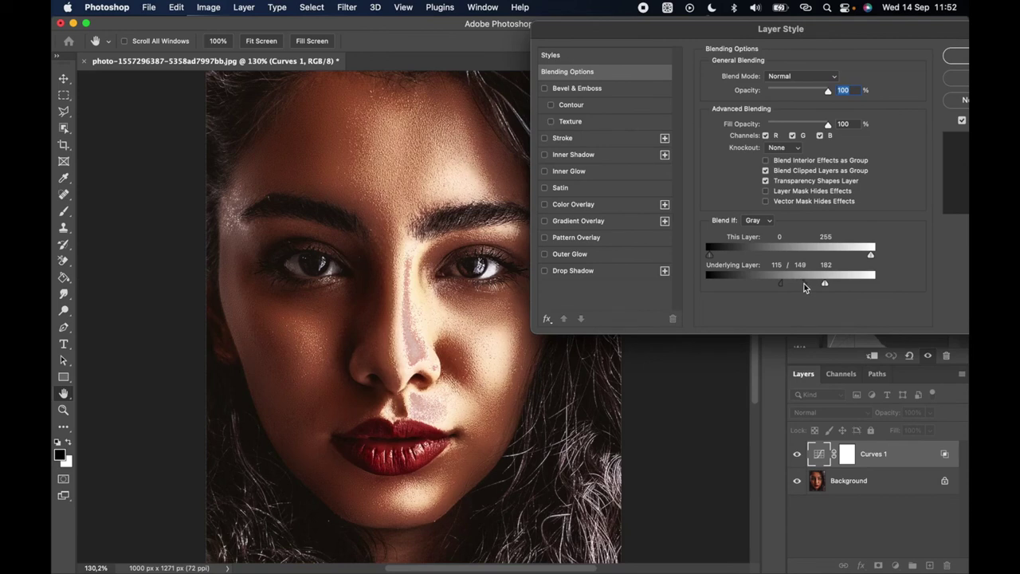
left_click_drag(796, 283, 776, 284)
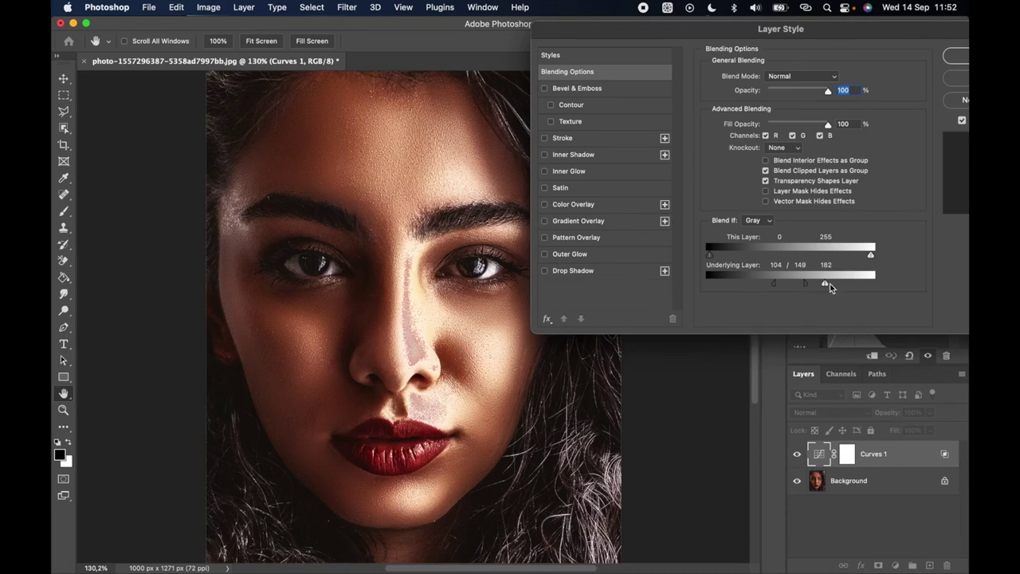
left_click_drag(826, 283, 837, 282)
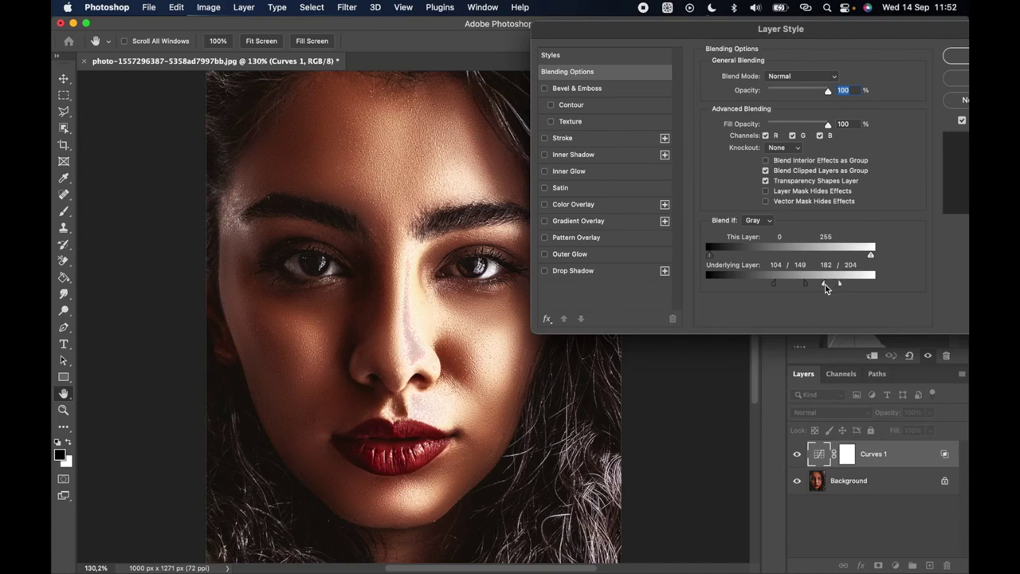
left_click_drag(817, 284, 814, 284)
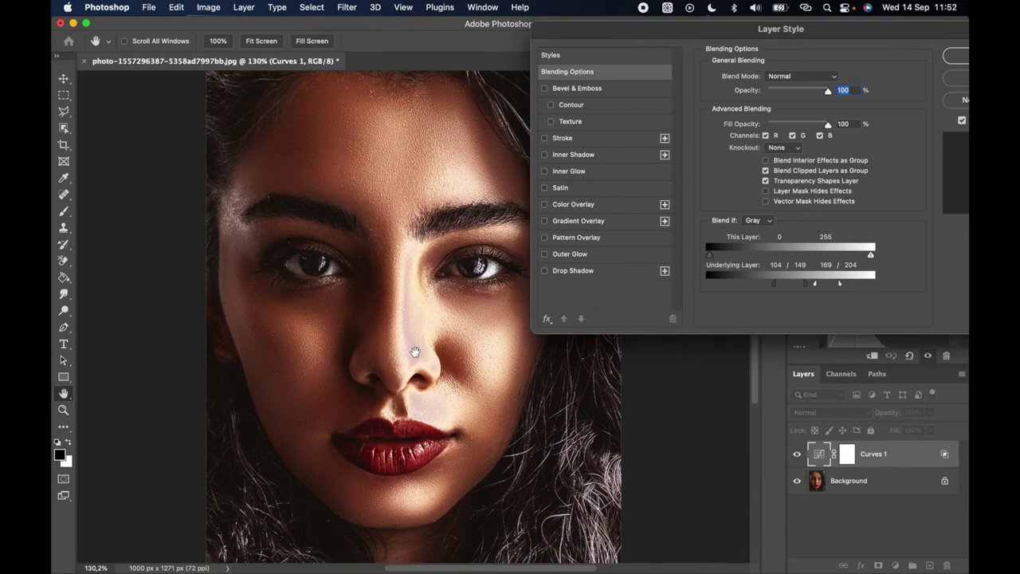
left_click_drag(884, 32, 881, 32)
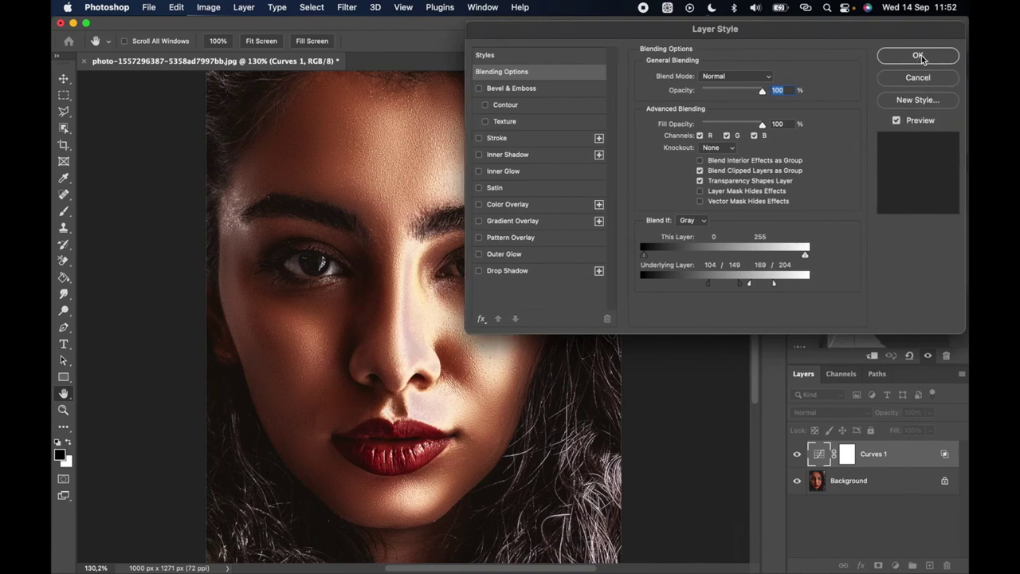
left_click(920, 54)
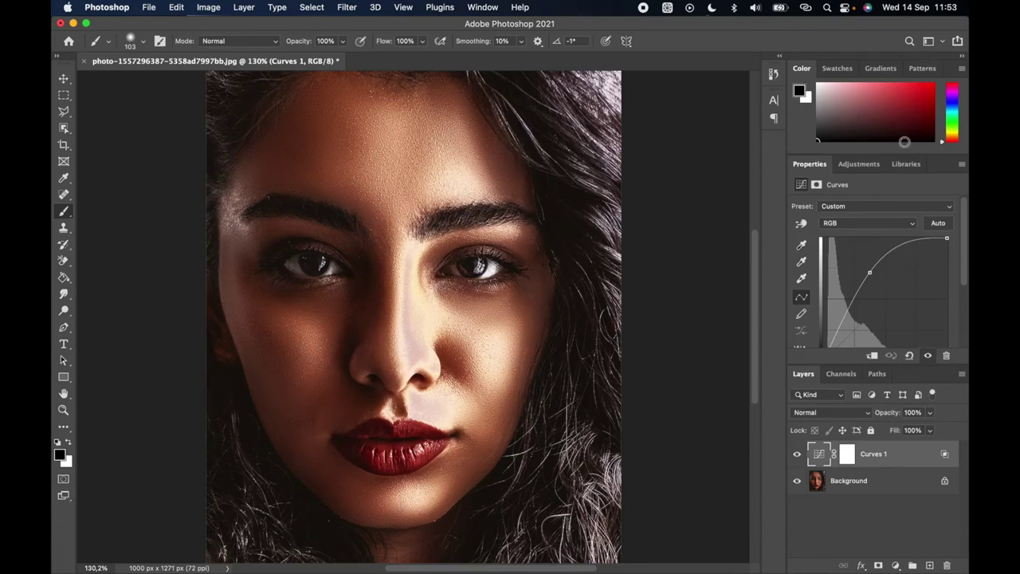
Step: Invert the Curves layer's mask to black to hide the brightening
left_click(848, 455)
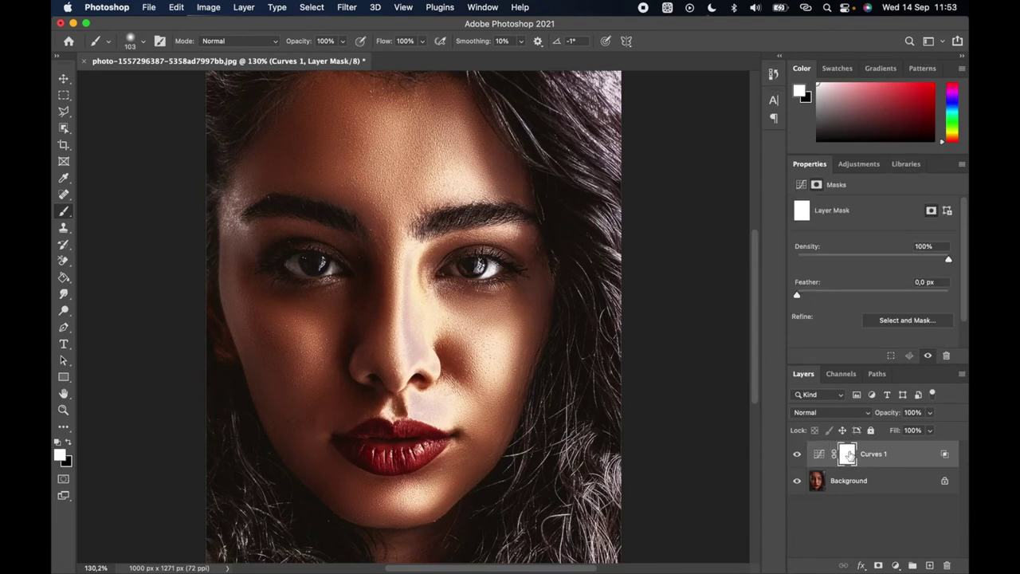
scroll(888, 275, "down", 2)
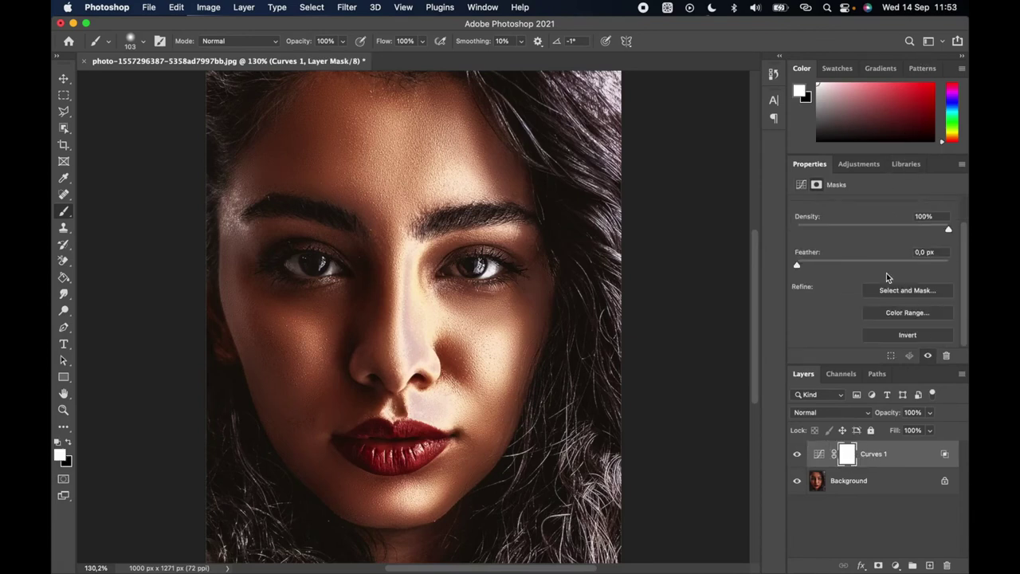
left_click(908, 335)
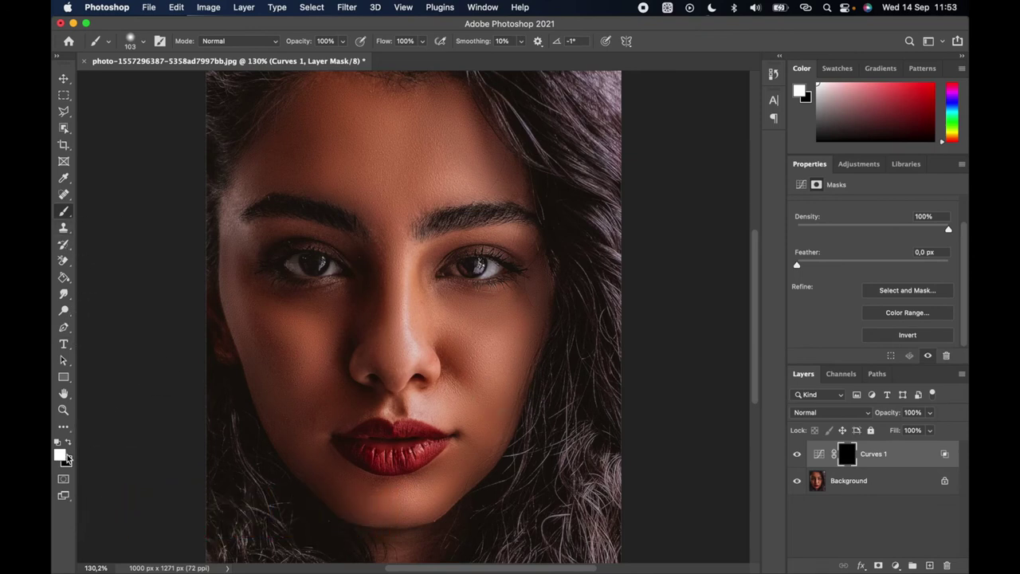
Step: Paint white on the Curves 1 mask over the forehead and the bridge of the nose with a 118 px brush
left_click(143, 42)
left_click_drag(164, 83, 166, 83)
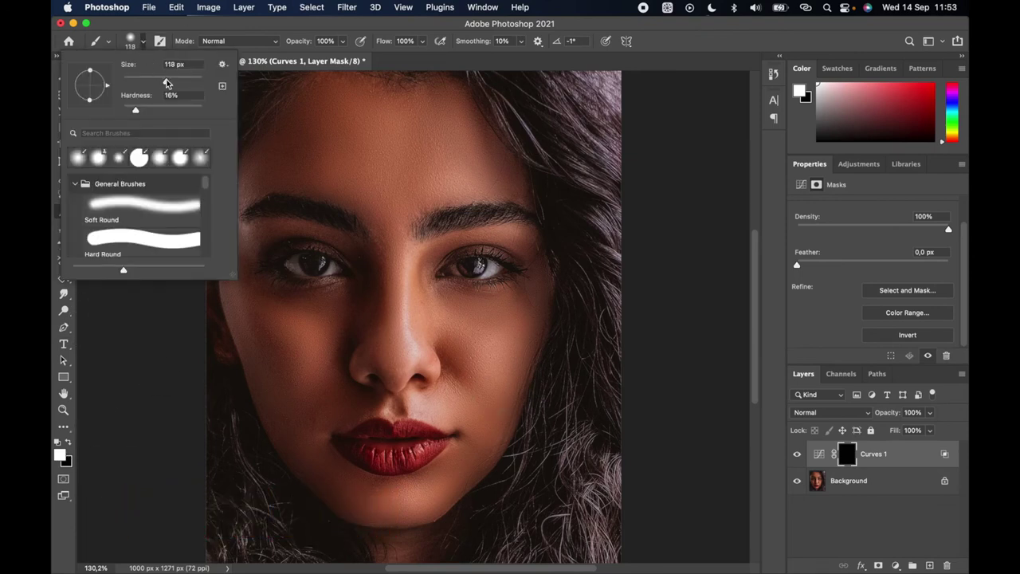
left_click(134, 115)
left_click(154, 332)
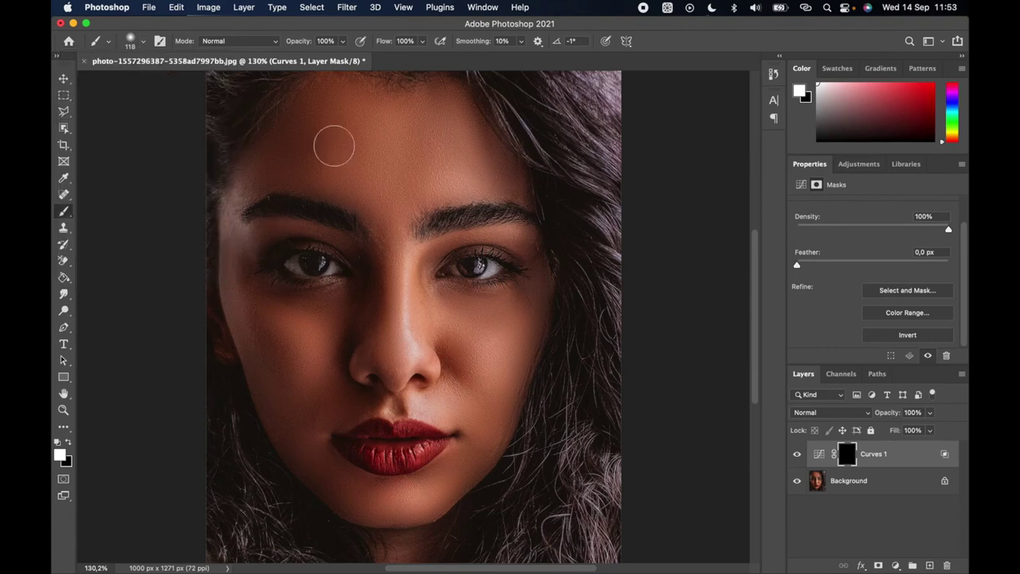
mouse_move(358, 183)
left_mouse_down()
mouse_move(399, 171)
mouse_move(353, 155)
mouse_move(446, 124)
mouse_move(440, 96)
mouse_move(478, 179)
mouse_move(454, 195)
mouse_move(446, 152)
left_mouse_up()
mouse_move(391, 218)
left_mouse_down()
mouse_move(398, 319)
mouse_move(387, 366)
left_mouse_up()
left_click_drag(584, 185, 579, 135)
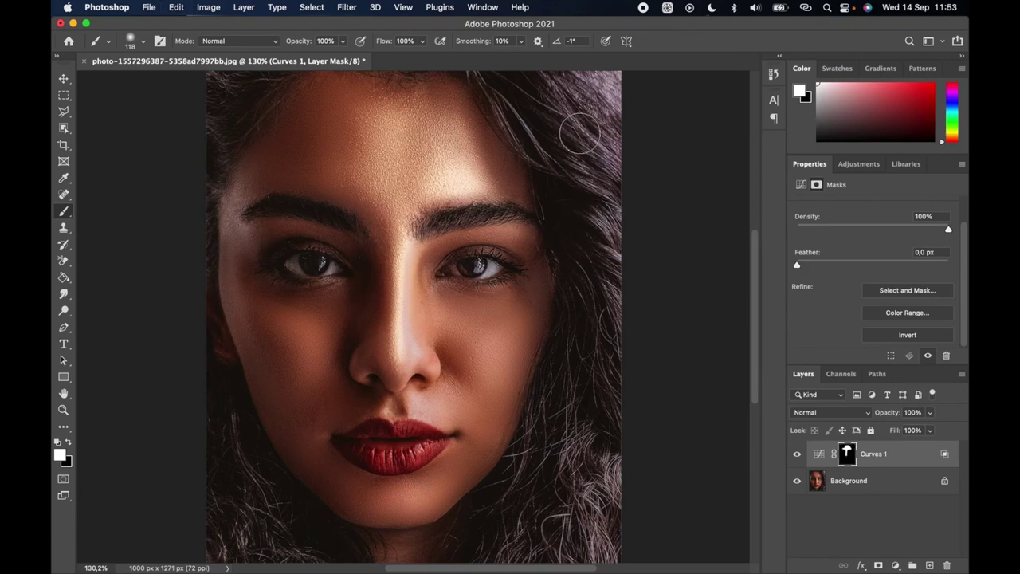
Step: Paint white on the Curves 1 mask over both cheeks, the upper lip area, the chin and the temple beside the eyebrow
mouse_move(402, 271)
left_mouse_down()
mouse_move(470, 335)
mouse_move(446, 318)
mouse_move(490, 326)
mouse_move(494, 391)
mouse_move(477, 375)
mouse_move(442, 374)
mouse_move(466, 407)
mouse_move(426, 378)
mouse_move(446, 406)
mouse_move(454, 402)
left_mouse_up()
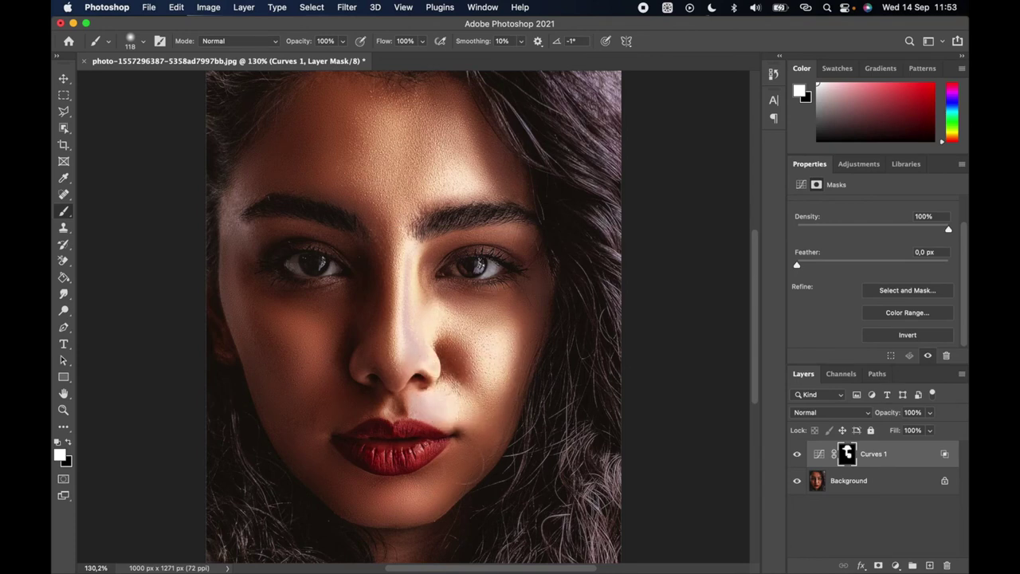
mouse_move(394, 500)
left_mouse_down()
mouse_move(426, 495)
mouse_move(467, 466)
left_mouse_up()
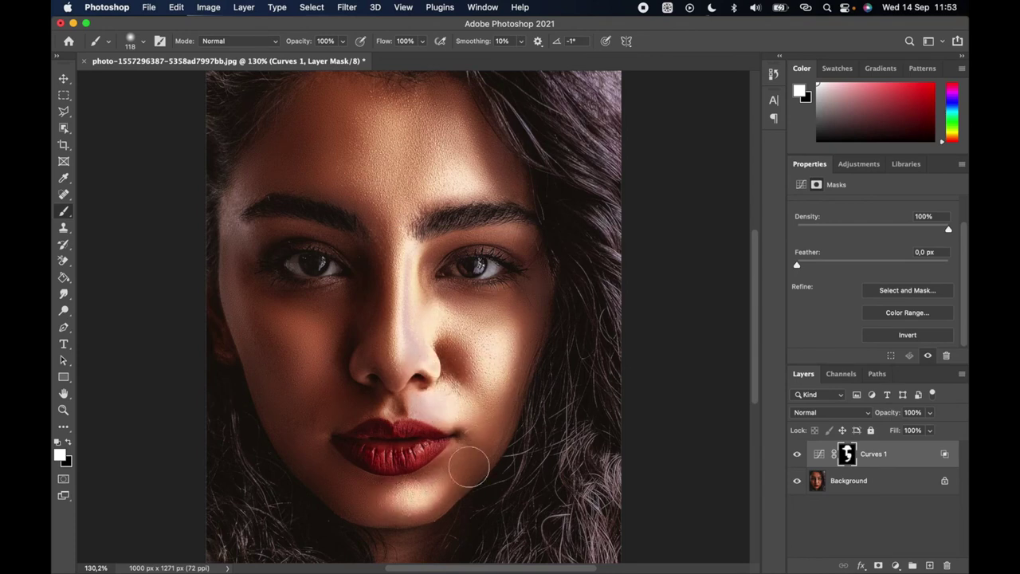
mouse_move(300, 333)
left_mouse_down()
mouse_move(329, 323)
mouse_move(296, 330)
left_mouse_up()
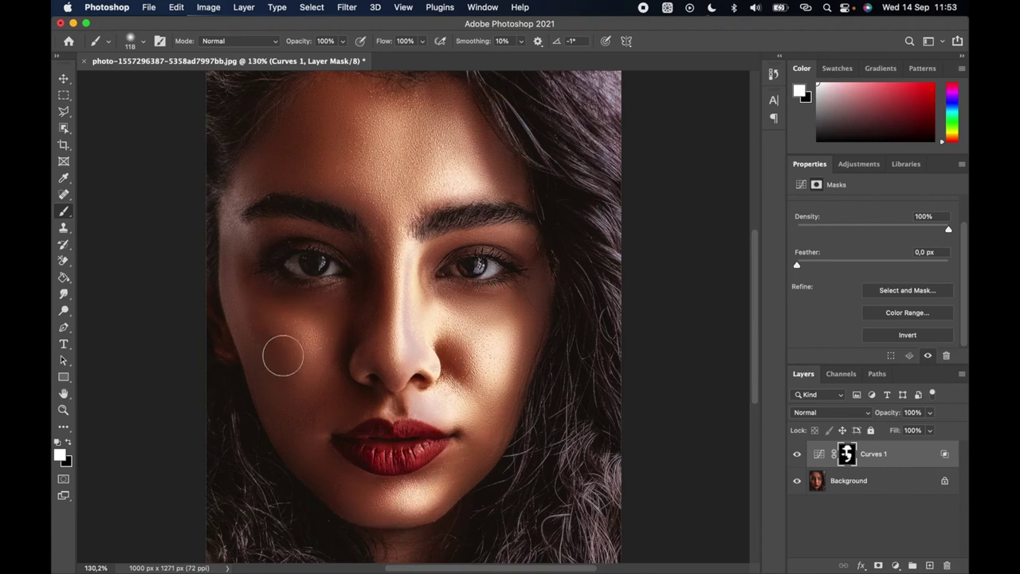
left_click_drag(226, 217, 230, 222)
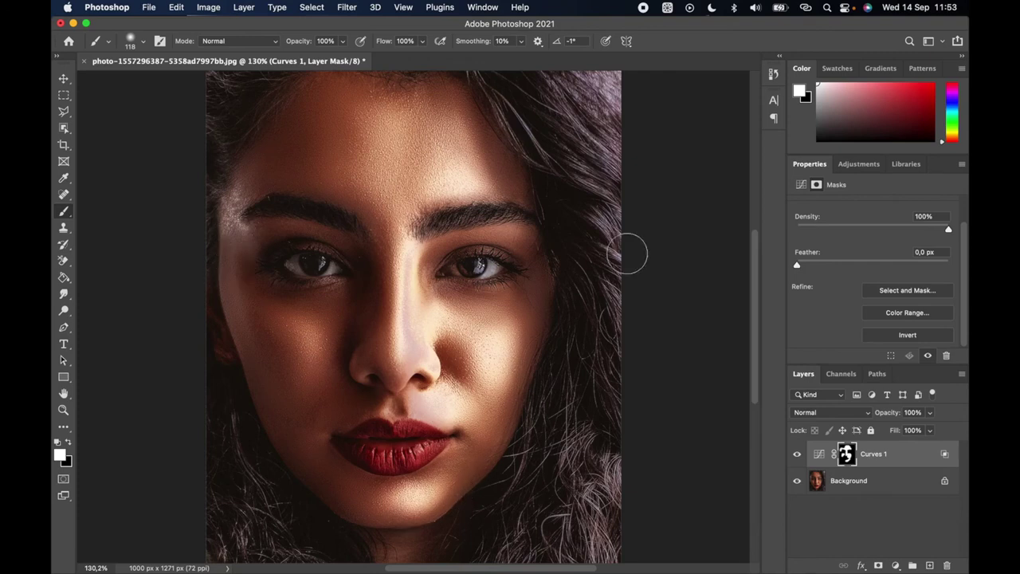
Step: Lower the Curves 1 layer's opacity to 43% and deselect the layer
left_click(891, 459)
left_click(929, 413)
left_click(895, 429)
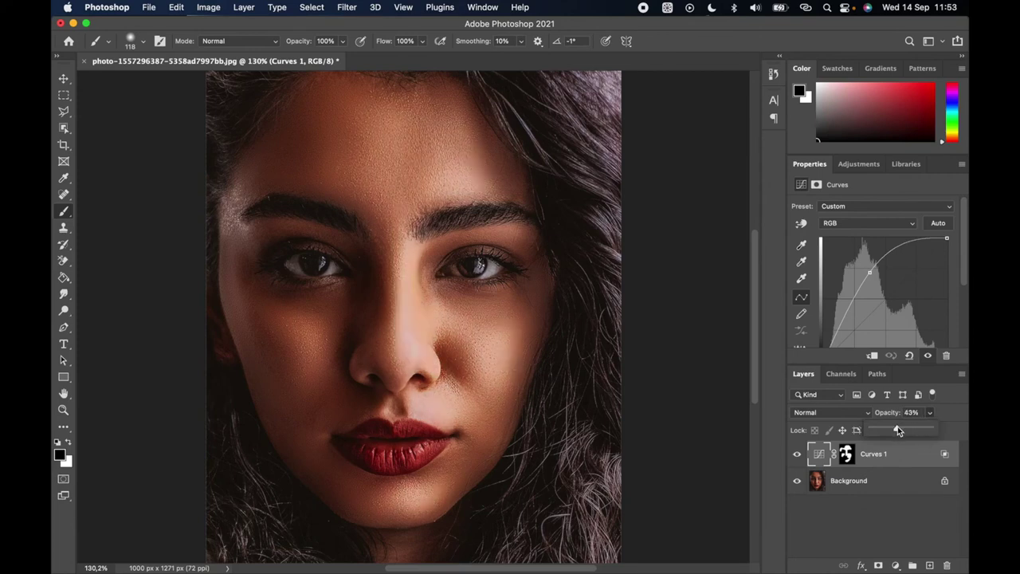
left_click(885, 508)
Step: Compare the whole portrait with and without the highlight enhancement by toggling the Curves 1 layer's visibility
key("super+0")
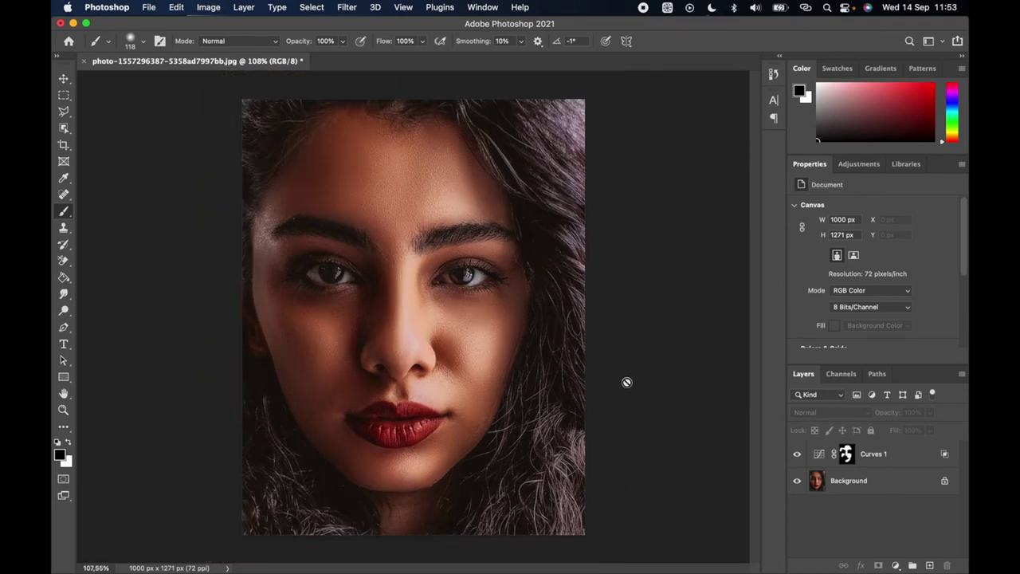
left_click(797, 454)
left_click(797, 456)
left_click(797, 456)
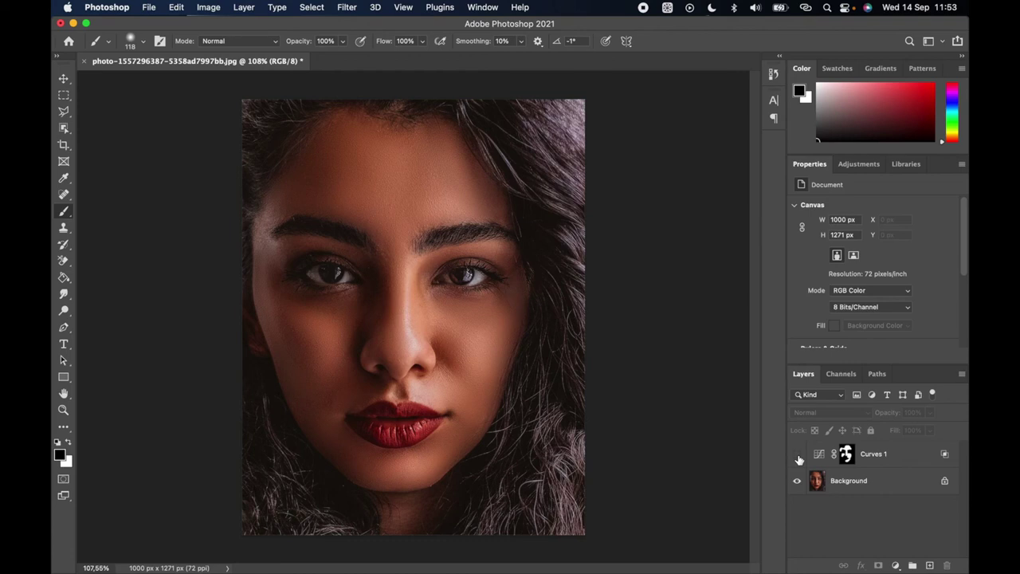
left_click(797, 457)
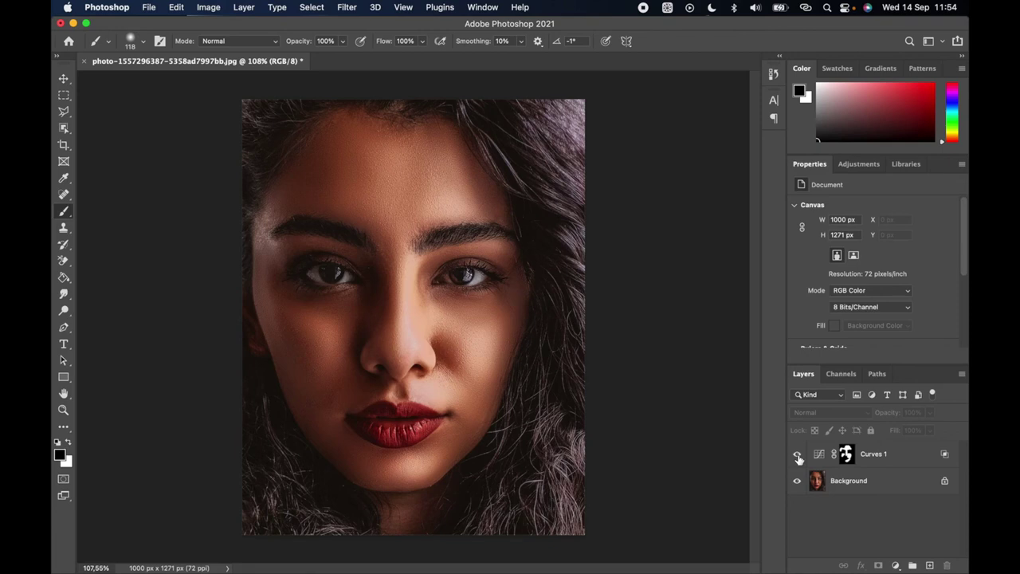
left_click(796, 454)
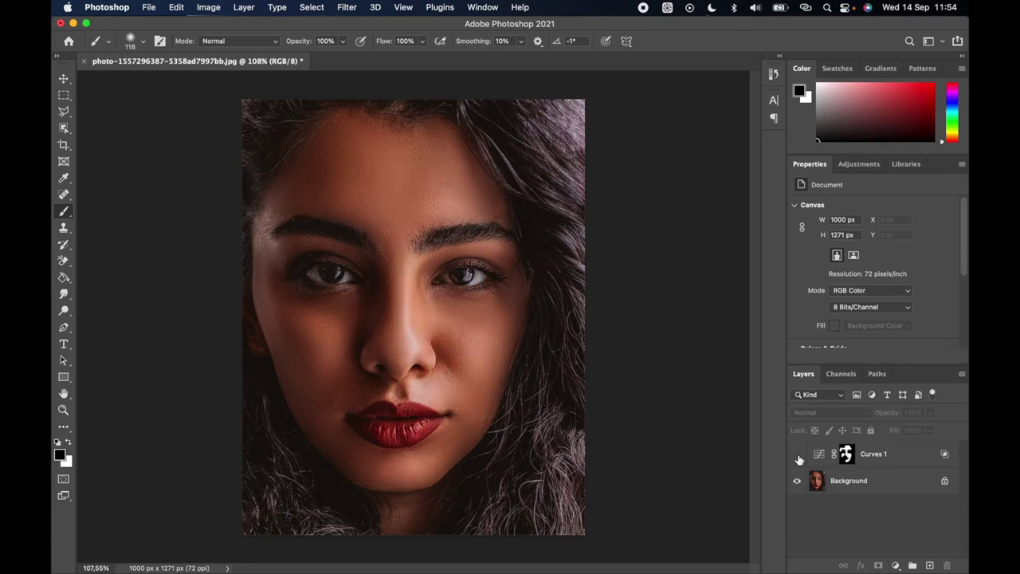
left_click(798, 457)
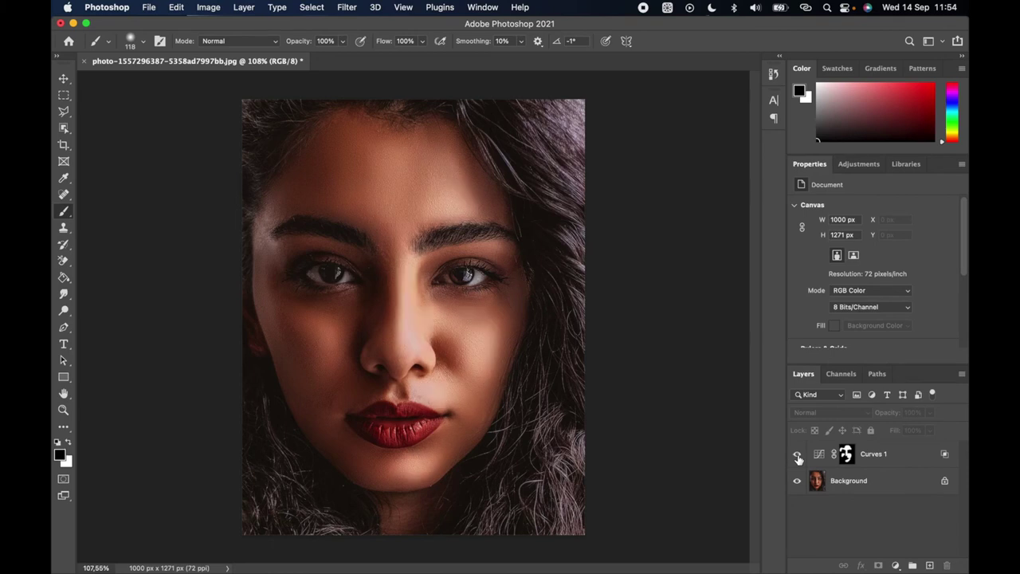